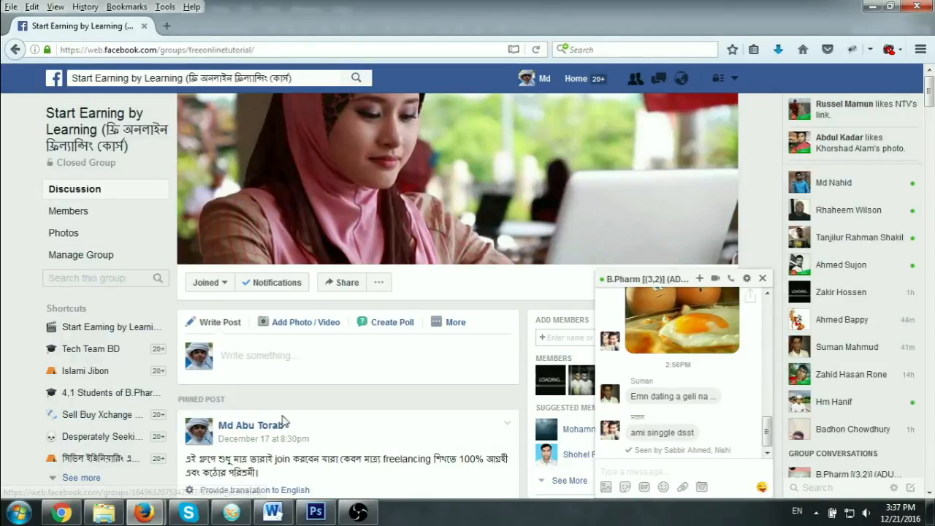
# Step: Bring up the screen recorder window, minimize it, and switch to the open Photoshop document
pyautogui.click(358, 514)
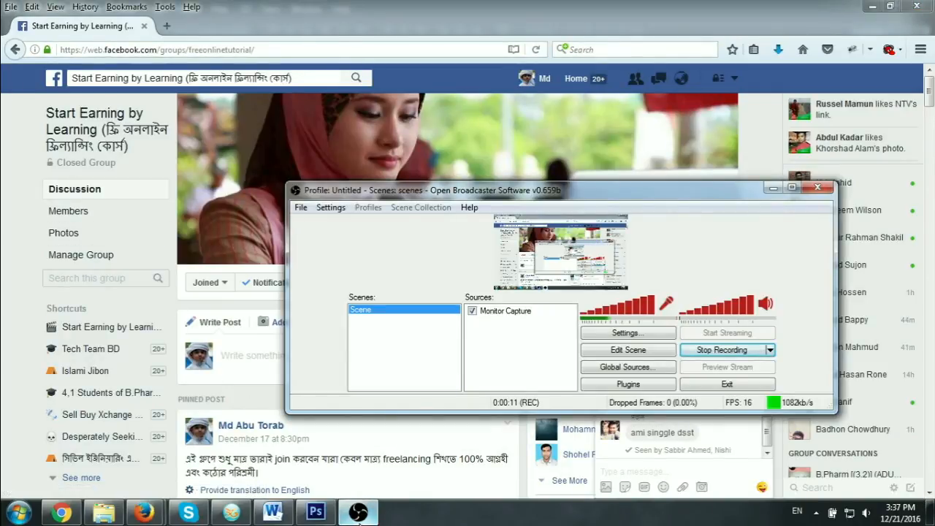
pyautogui.click(771, 188)
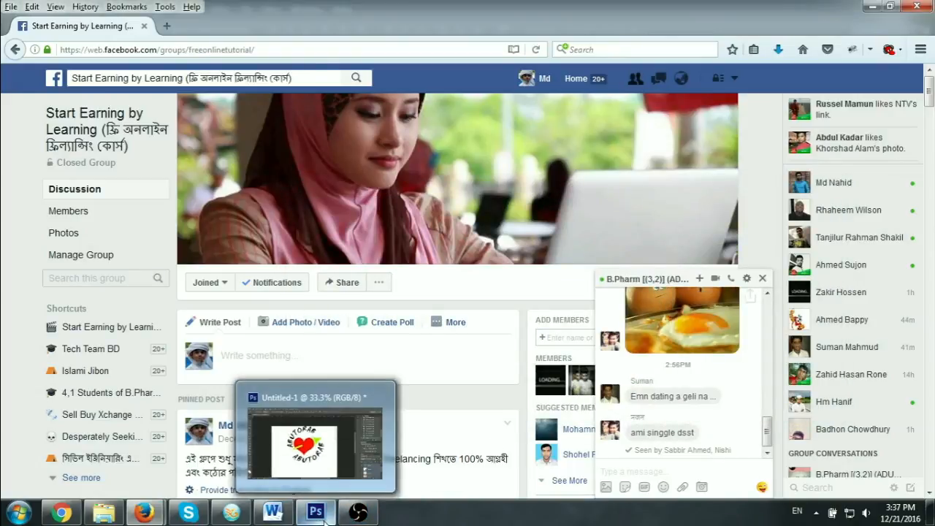
pyautogui.moveTo(363, 518)
pyautogui.click(316, 513)
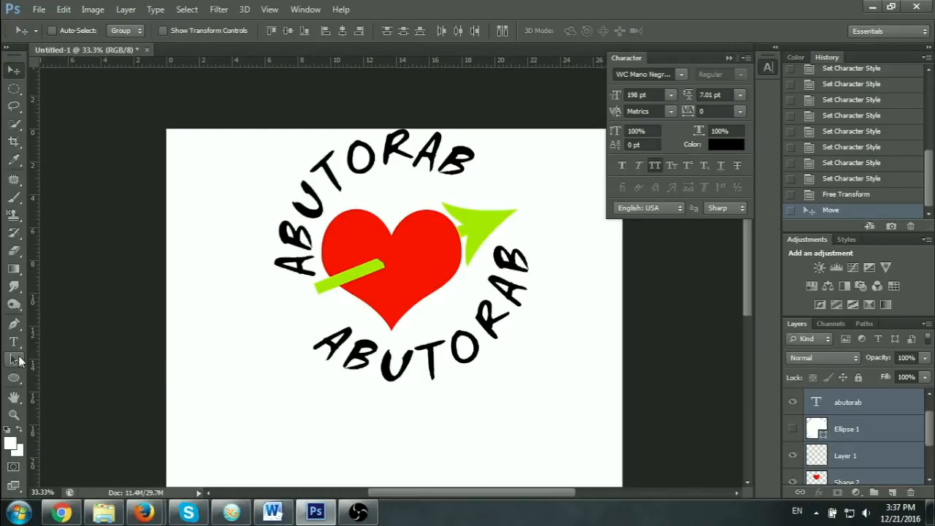
# Step: Delete all text and shape layers above the Background layer from the heart artwork
pyautogui.click(794, 402)
pyautogui.scroll(-2, 904, 438)
pyautogui.scroll(1, 903, 439)
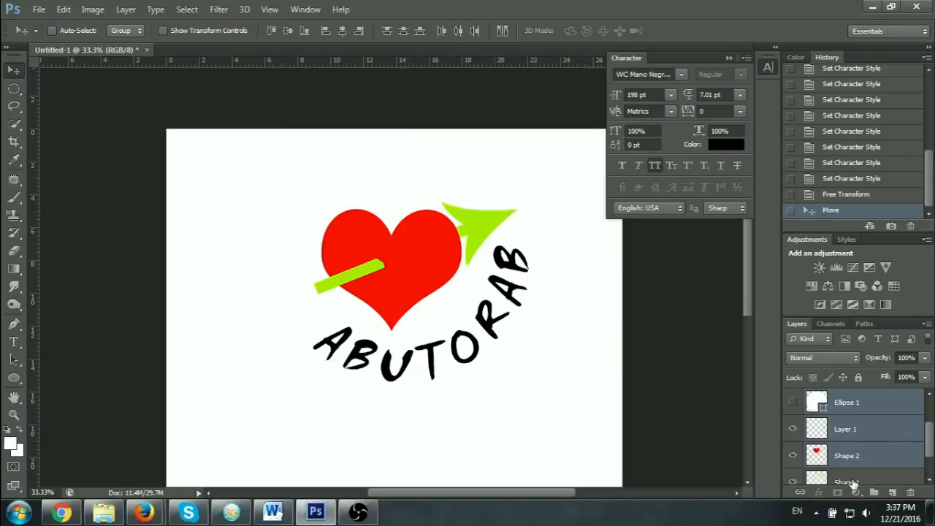
pyautogui.scroll(-2, 851, 478)
pyautogui.click(851, 472)
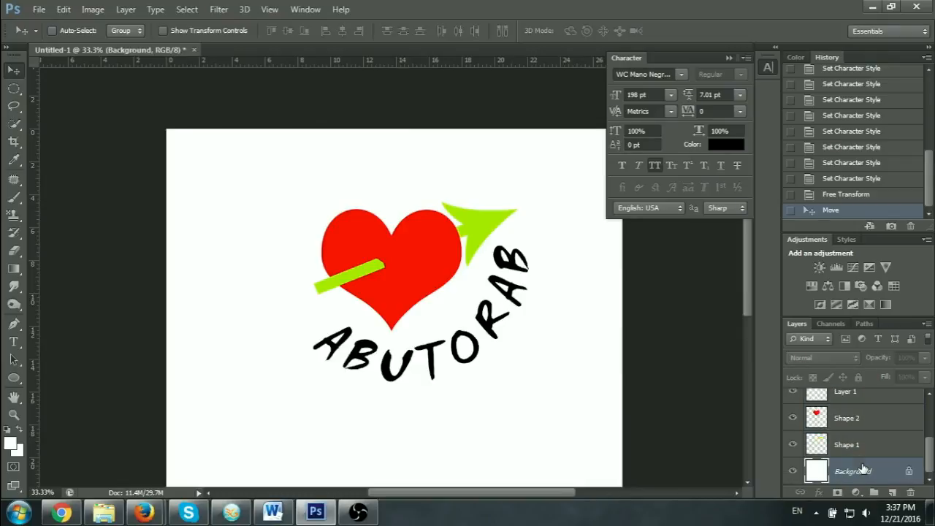
pyautogui.click(861, 455)
pyautogui.scroll(3, 855, 445)
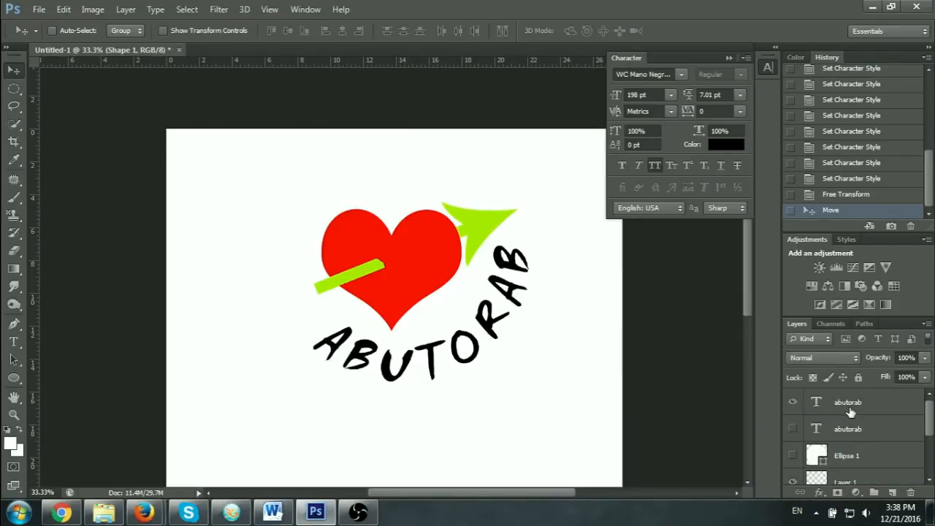
pyautogui.keyDown('shift'); pyautogui.click(851, 412); pyautogui.keyUp('shift')
pyautogui.press('Delete')
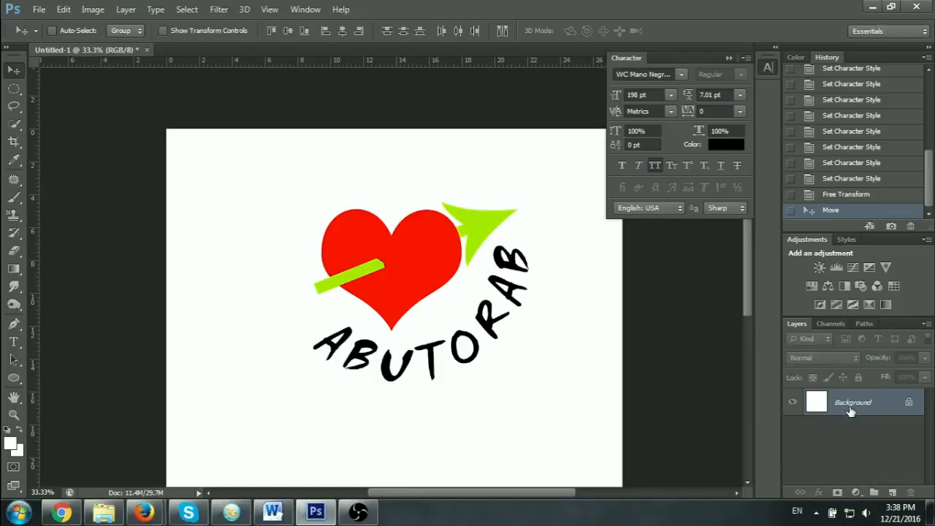
# Step: Close the Untitled-1 document without saving its changes
pyautogui.scroll(-2, 342, 382)
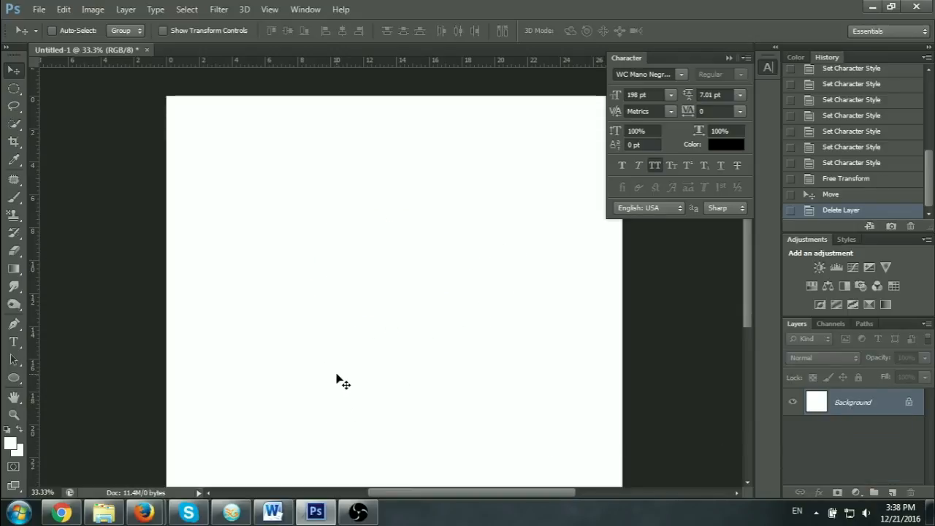
pyautogui.scroll(-2, 336, 380)
pyautogui.click(147, 51)
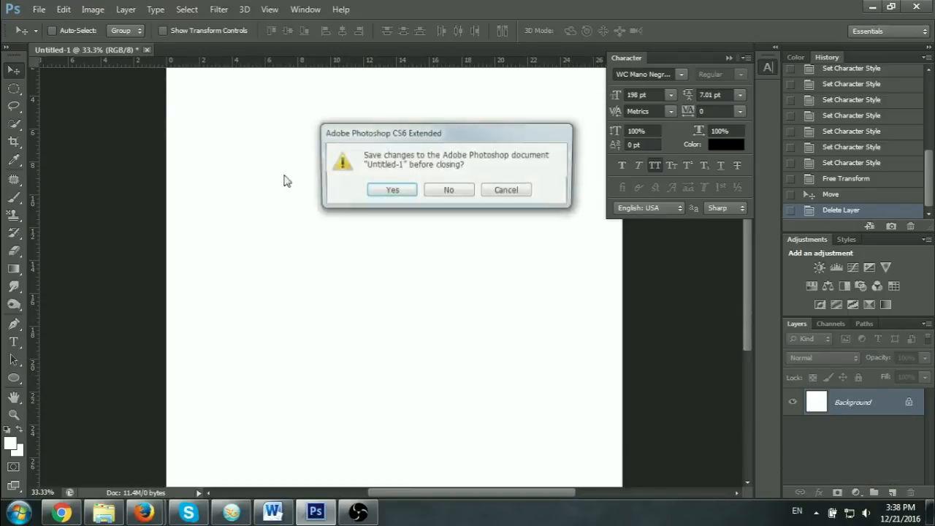
pyautogui.click(453, 192)
# Step: Create a new document with a width of 1200 pixels and a height of 2000 pixels
pyautogui.click(43, 10)
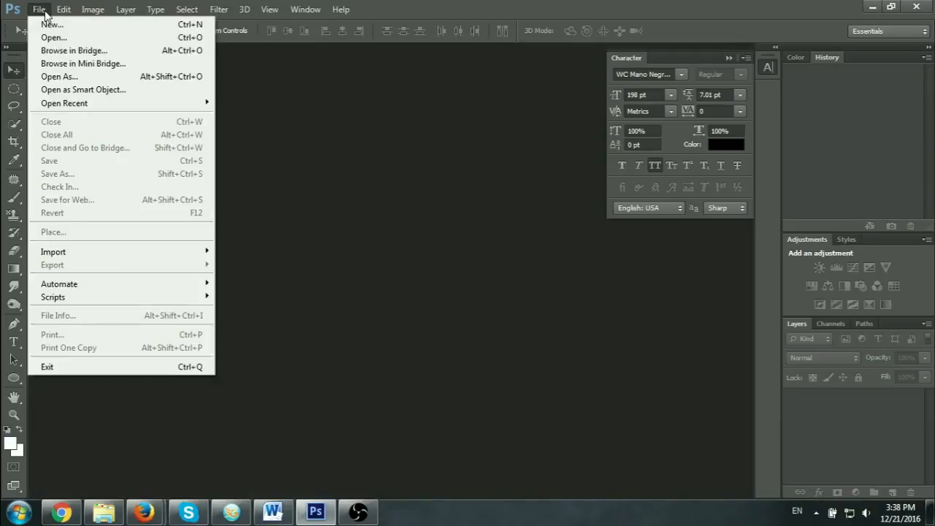
pyautogui.click(48, 24)
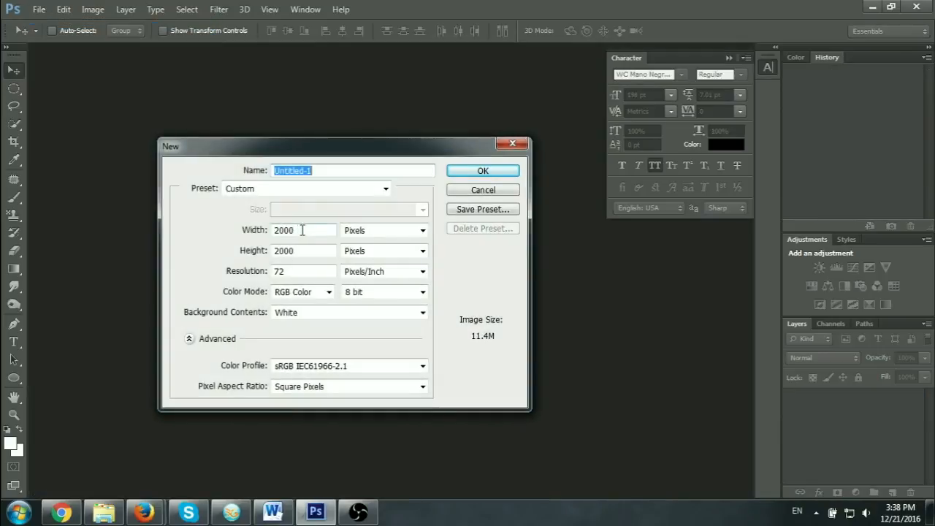
pyautogui.doubleClick(307, 232)
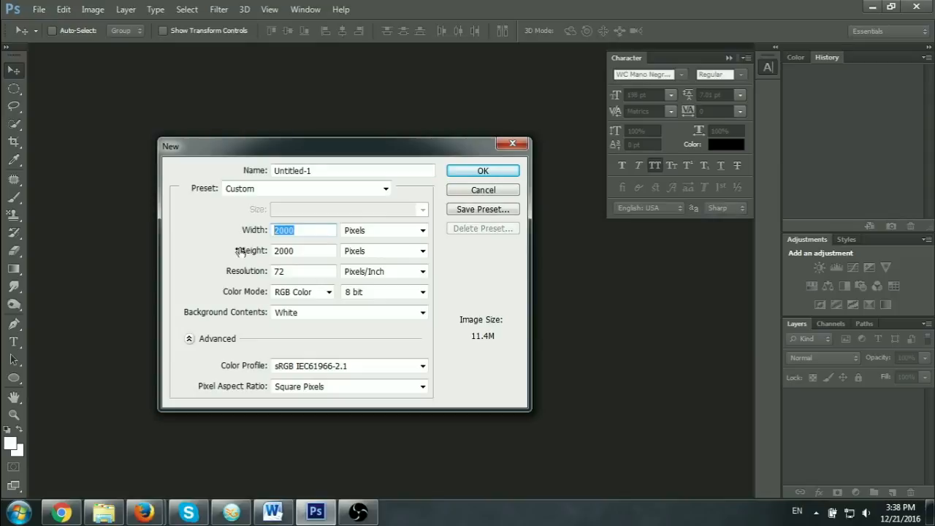
pyautogui.write('12000')
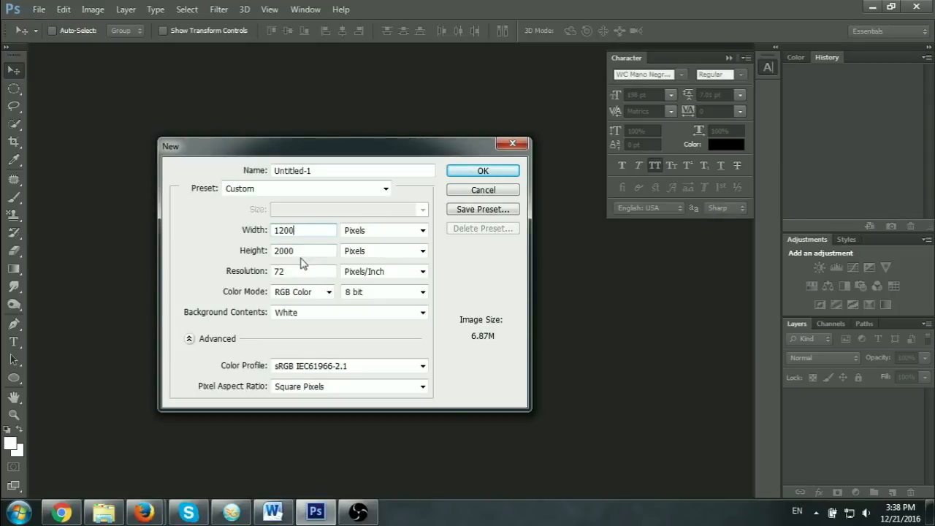
pyautogui.doubleClick(312, 248)
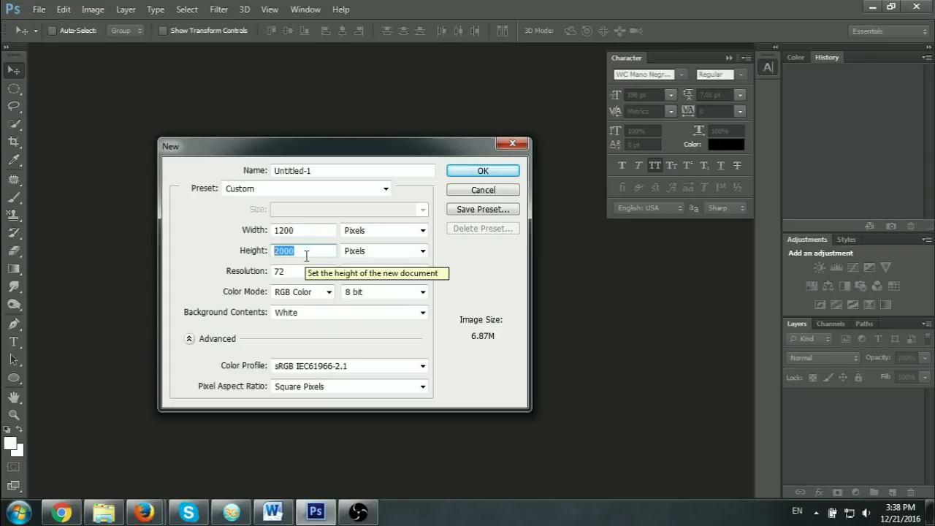
pyautogui.write('2000')
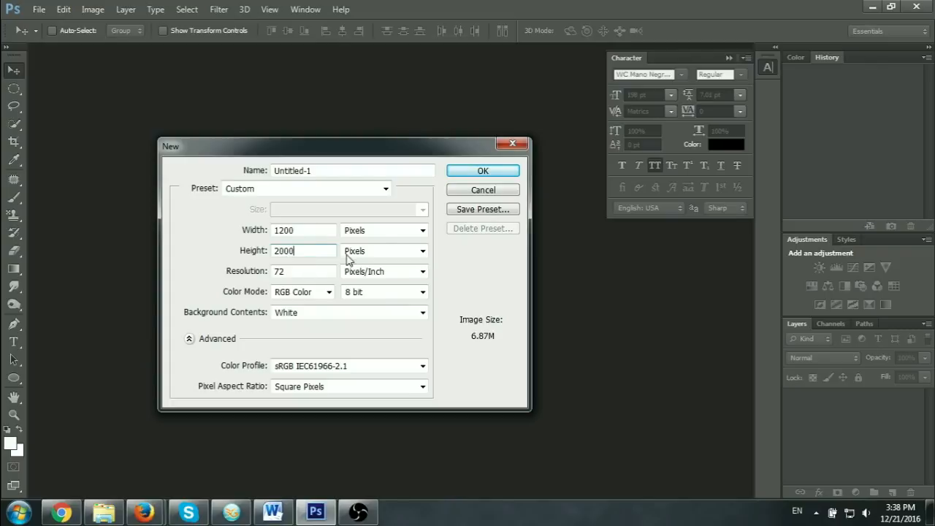
pyautogui.click(471, 175)
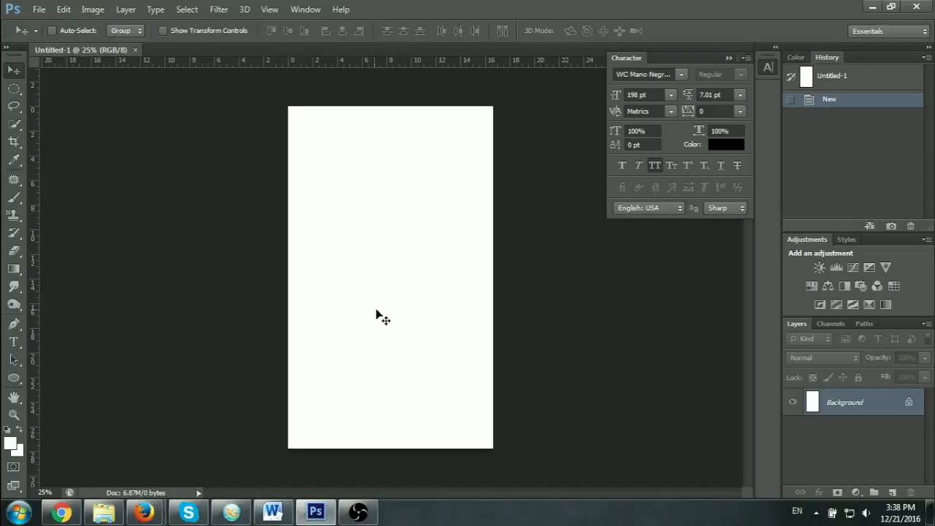
# Step: Crop about a quarter of the canvas height off its lower edge and return to the Move tool
pyautogui.click(14, 142)
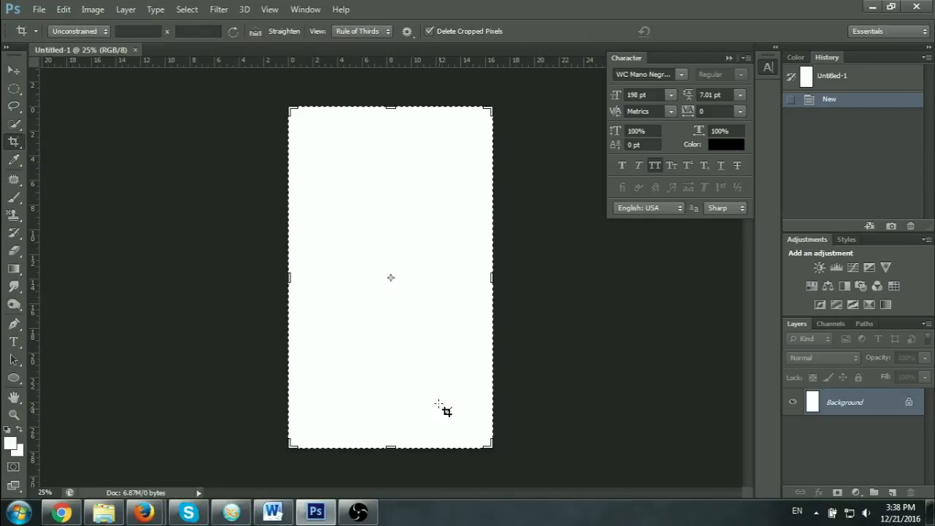
pyautogui.moveTo(391, 445); pyautogui.dragTo(391, 402)
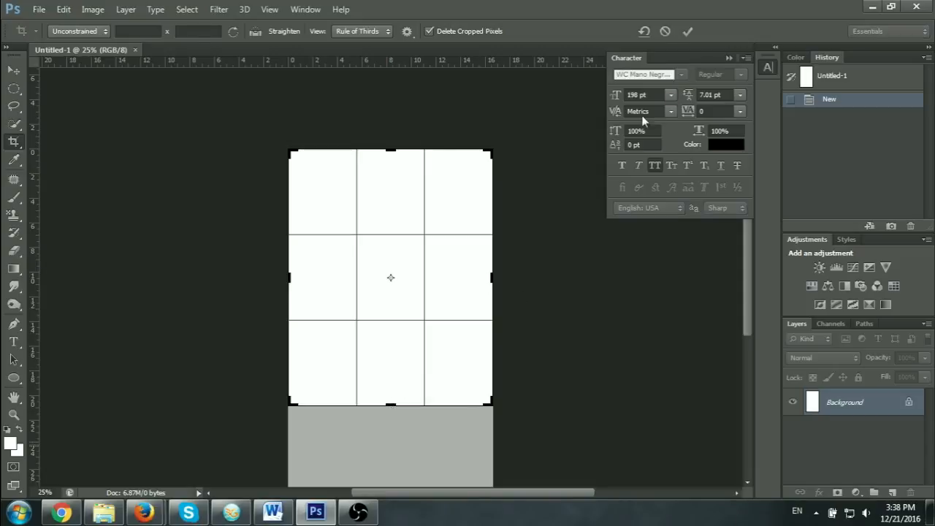
pyautogui.press('Return')
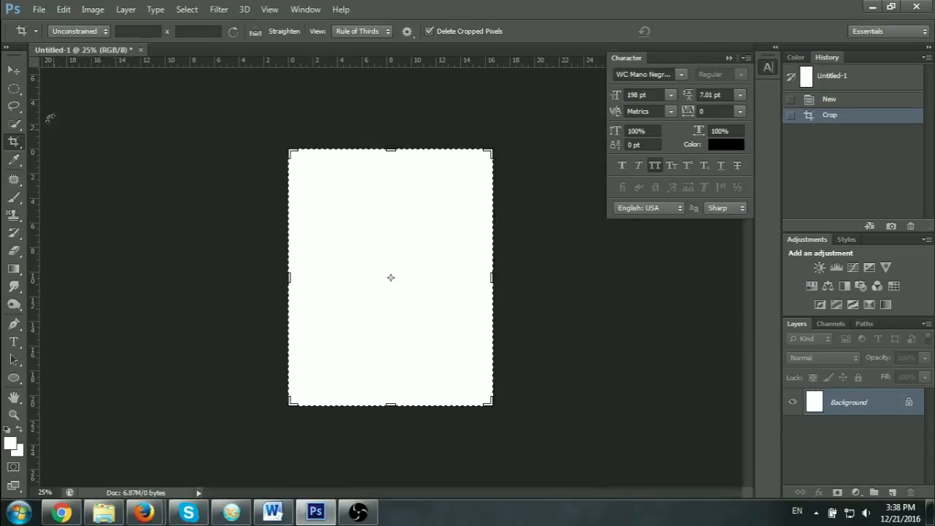
pyautogui.press('v')
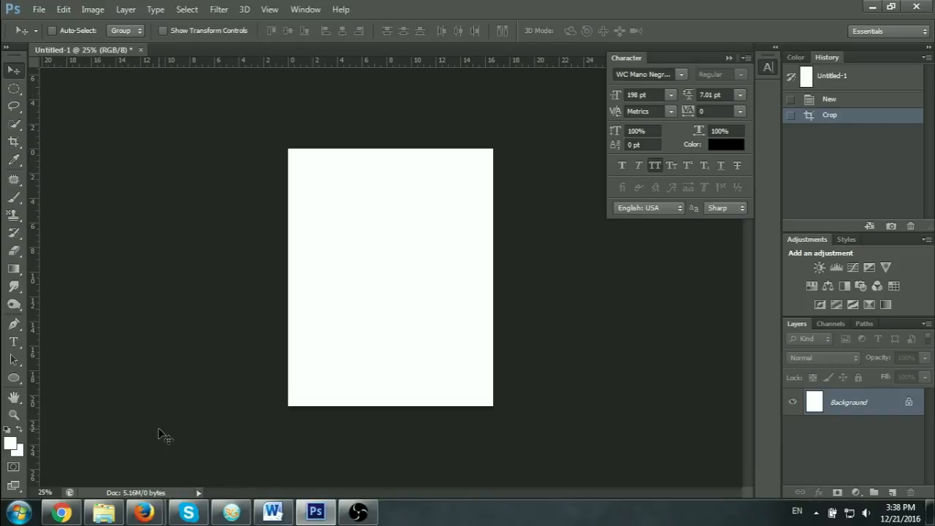
# Step: Add the text THERE in the upper left part of the canvas at 198 pt
pyautogui.hotkey('ctrl', '+')
pyautogui.hotkey('ctrl', '+')
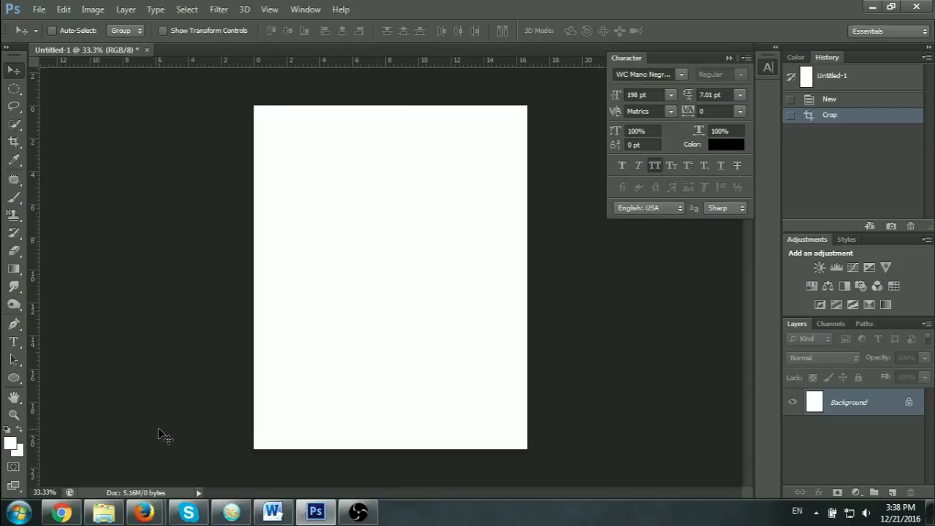
pyautogui.hotkey('ctrl', '-')
pyautogui.click(13, 342)
pyautogui.click(313, 250)
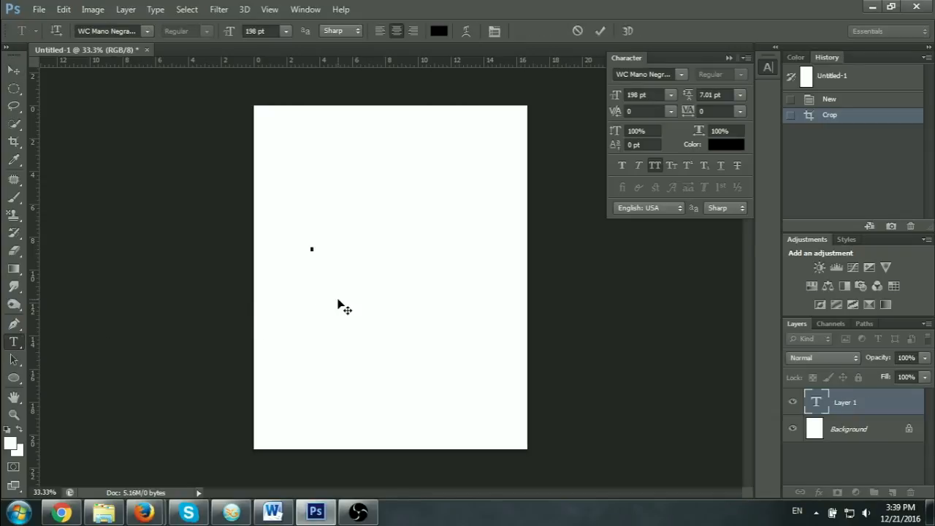
pyautogui.write('THERE')
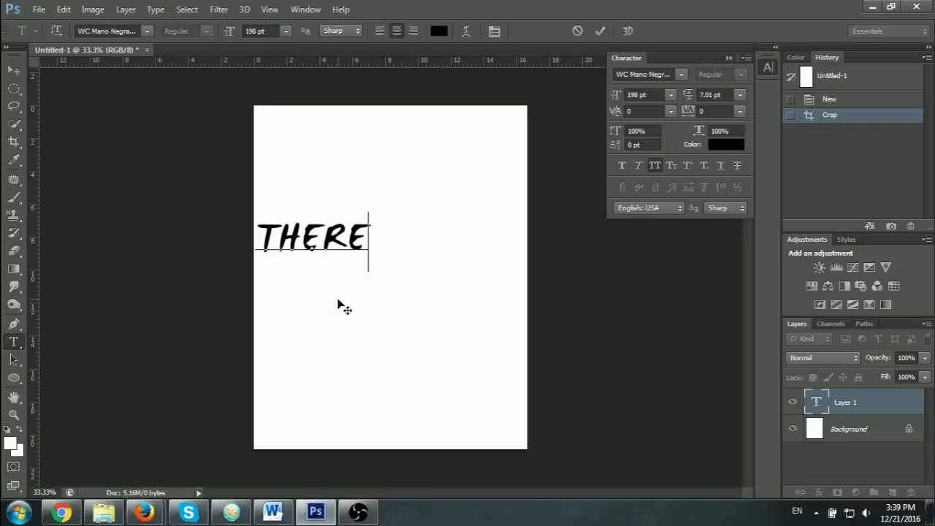
pyautogui.click(599, 30)
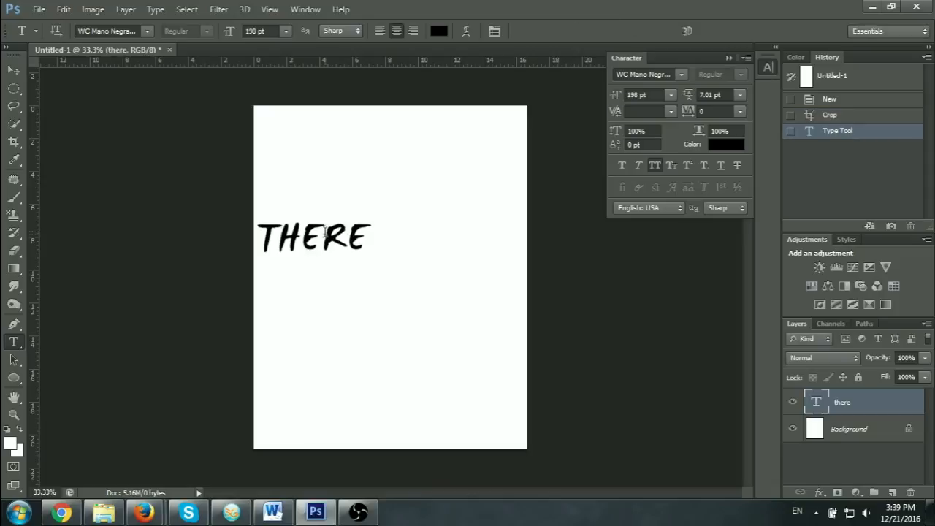
# Step: Move the THERE text toward the canvas centre and enlarge it with Free Transform to about 168%
pyautogui.click(13, 70)
pyautogui.moveTo(328, 247); pyautogui.dragTo(369, 255)
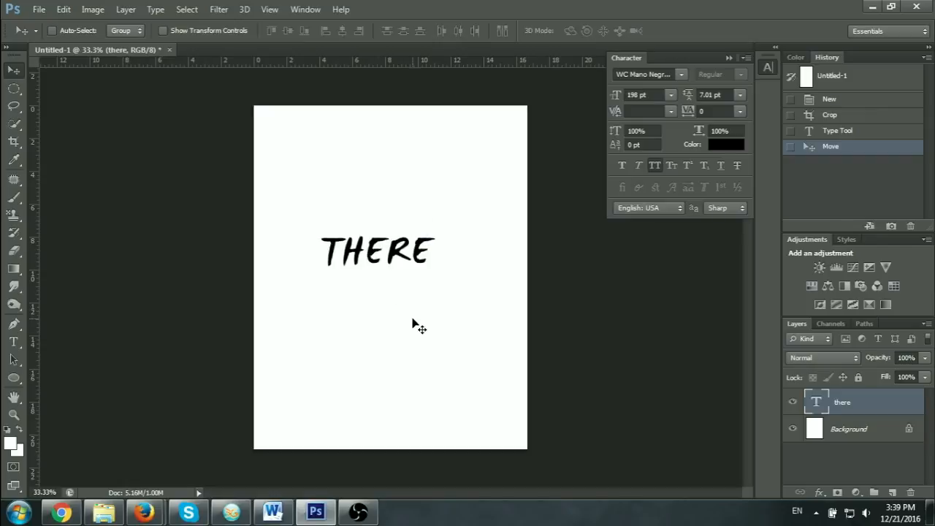
pyautogui.hotkey('ctrl', 't')
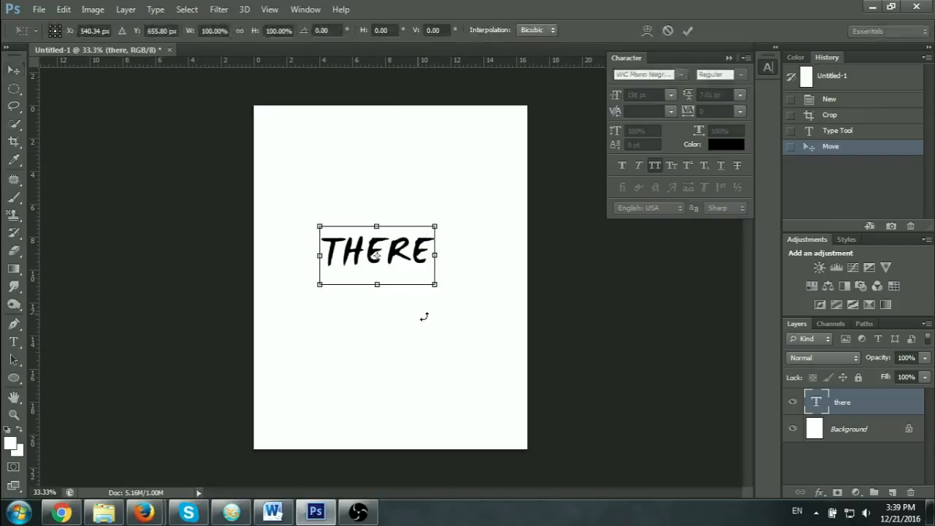
pyautogui.moveTo(436, 285); pyautogui.dragTo(461, 338)
pyautogui.click(688, 30)
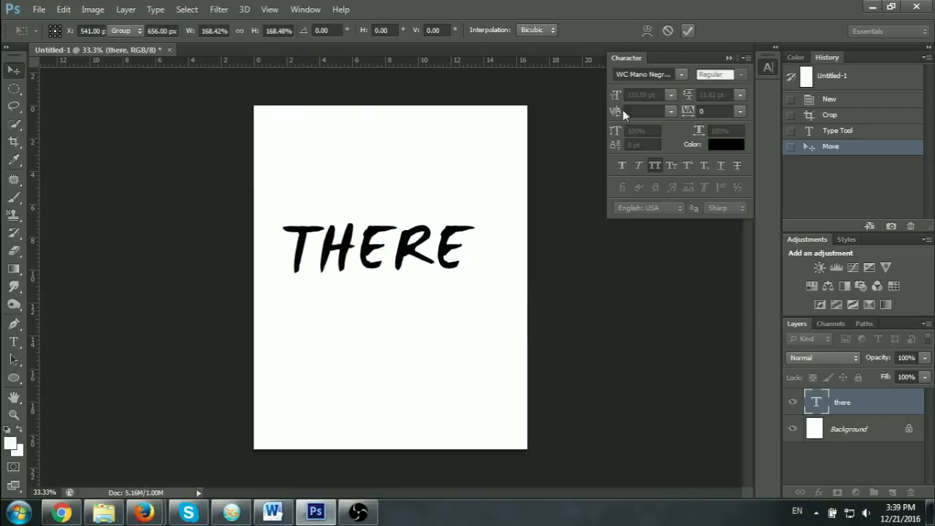
# Step: Duplicate the THERE text so two copies are stacked vertically, and delete both text layers
pyautogui.moveTo(411, 255); pyautogui.dragTo(434, 250)
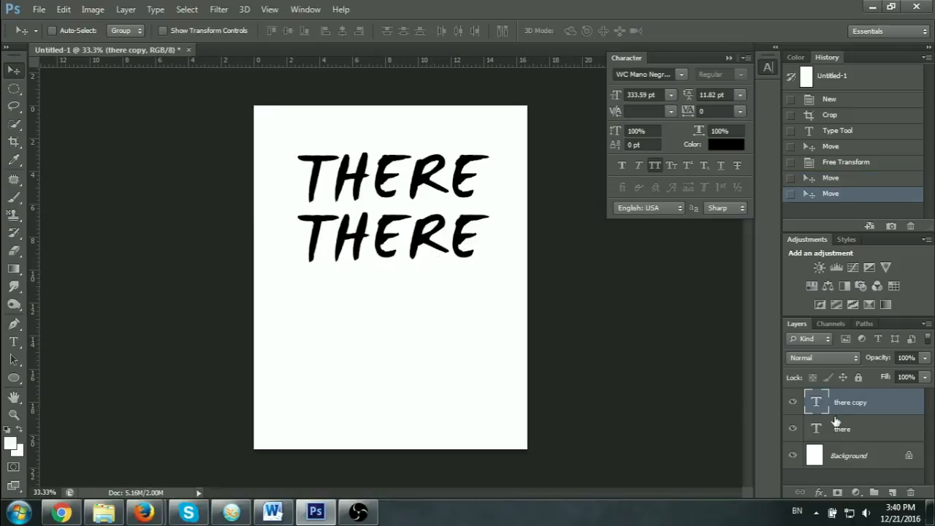
pyautogui.click(850, 438)
pyautogui.keyDown('ctrl'); pyautogui.click(852, 410); pyautogui.keyUp('ctrl')
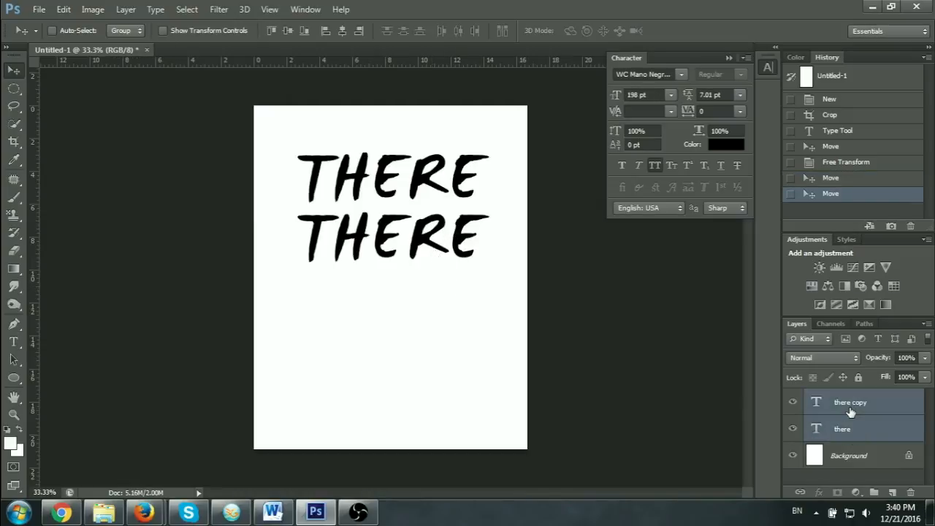
pyautogui.press('Delete')
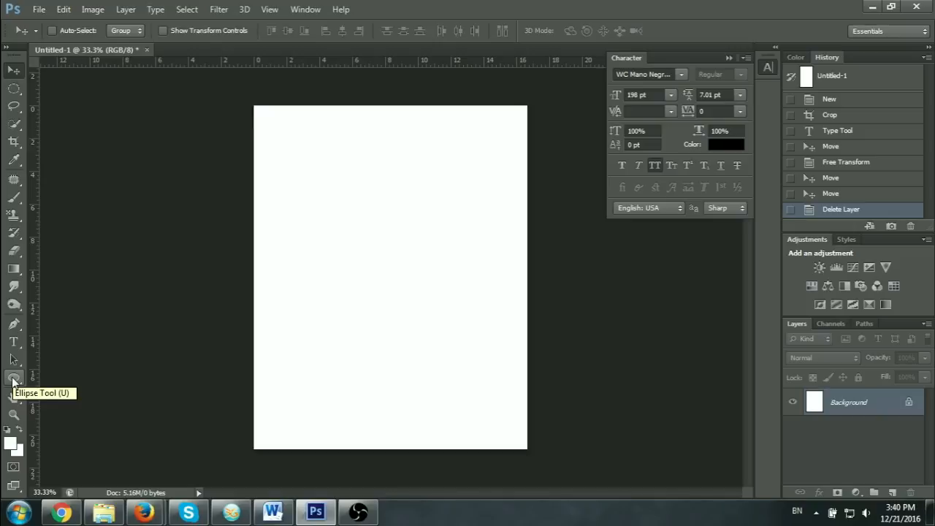
# Step: Draw a rectangle shape of about 735 by 474 px in the middle of the canvas with the Rectangle tool
pyautogui.click(13, 381)
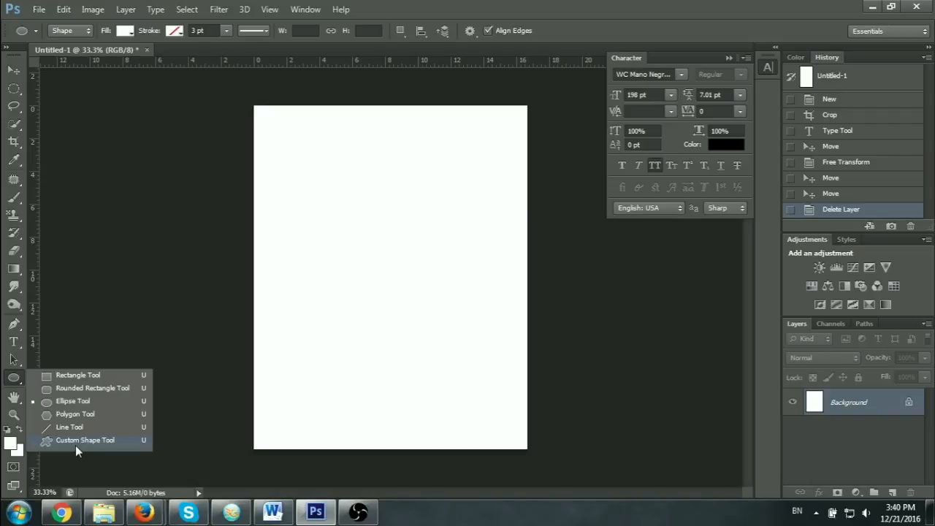
pyautogui.click(63, 377)
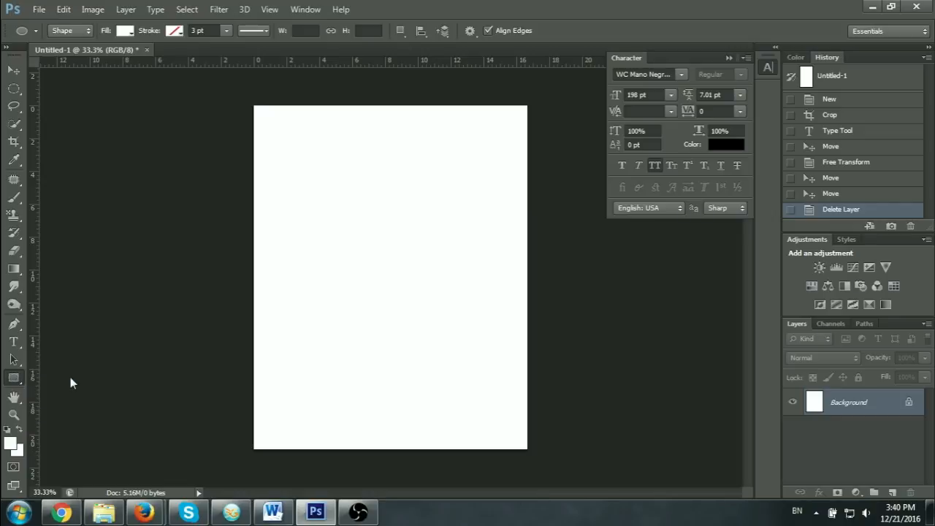
pyautogui.moveTo(325, 212); pyautogui.dragTo(471, 308)
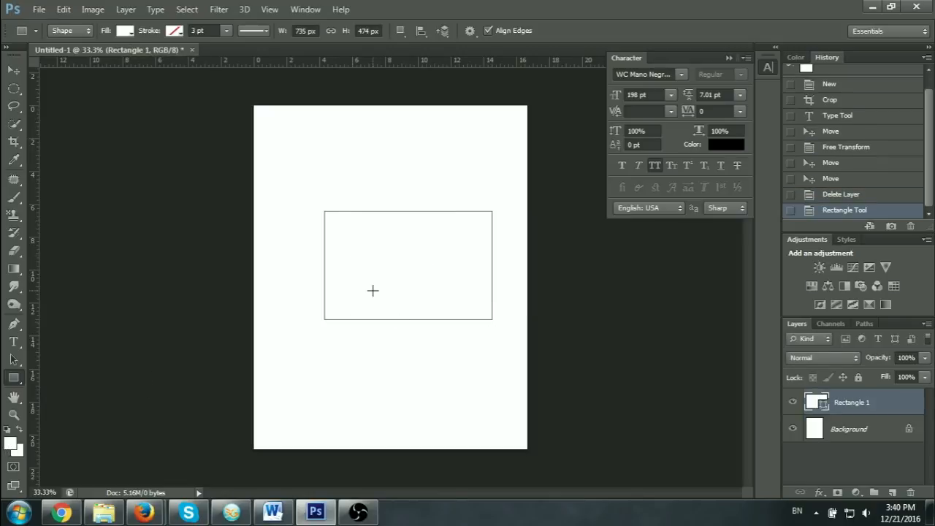
# Step: Change the rectangle's fill colour from its layer thumbnail to yellow (ffde00)
pyautogui.doubleClick(817, 404)
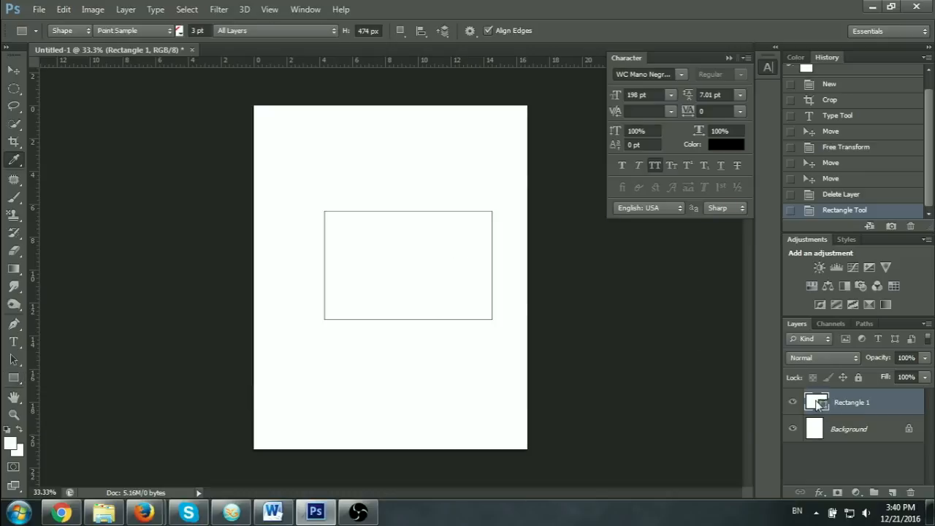
pyautogui.click(563, 282)
pyautogui.click(609, 228)
pyautogui.click(631, 356)
pyautogui.click(538, 351)
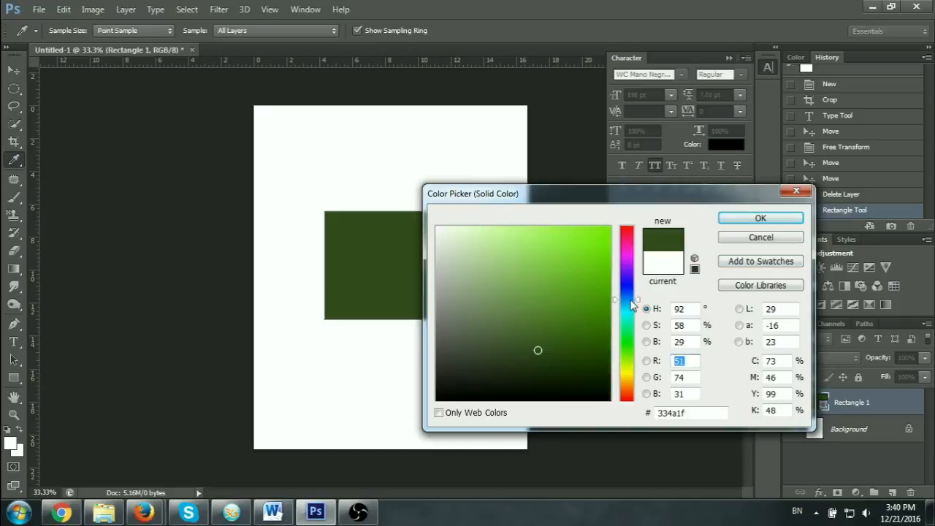
pyautogui.click(627, 299)
pyautogui.click(608, 232)
pyautogui.click(627, 376)
pyautogui.moveTo(607, 358); pyautogui.dragTo(678, 156)
pyautogui.click(760, 218)
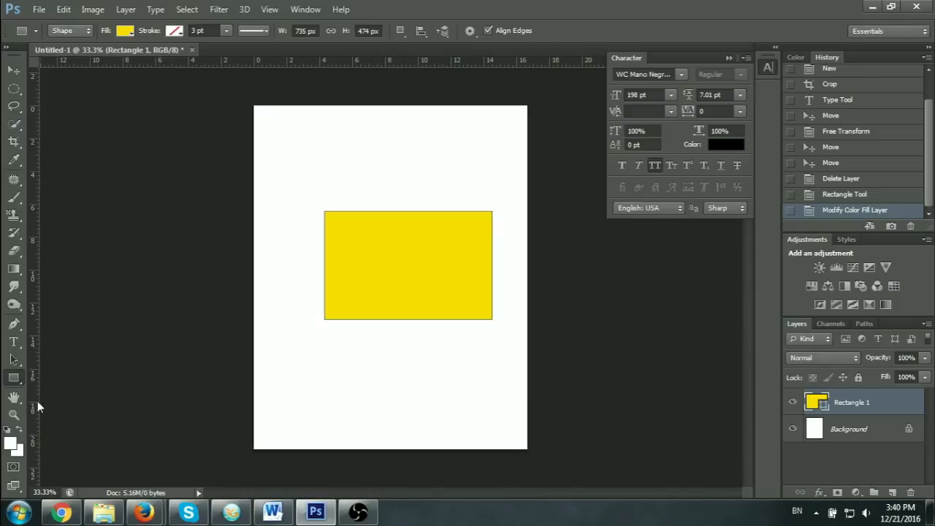
# Step: Draw a rounded rectangle of about 708 by 409 px with 10 px corners, overlapping the yellow rectangle's upper left part
pyautogui.rightClick(18, 380)
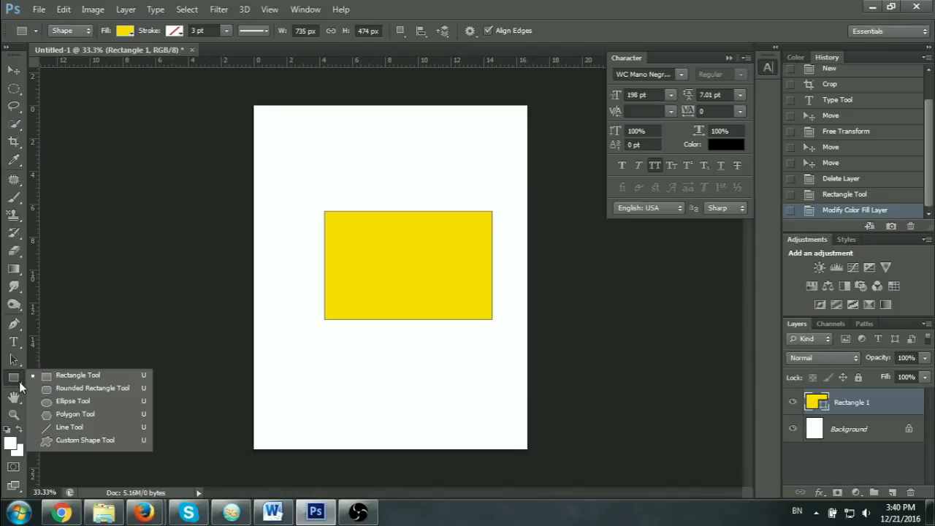
pyautogui.click(64, 394)
pyautogui.moveTo(305, 166); pyautogui.dragTo(467, 258)
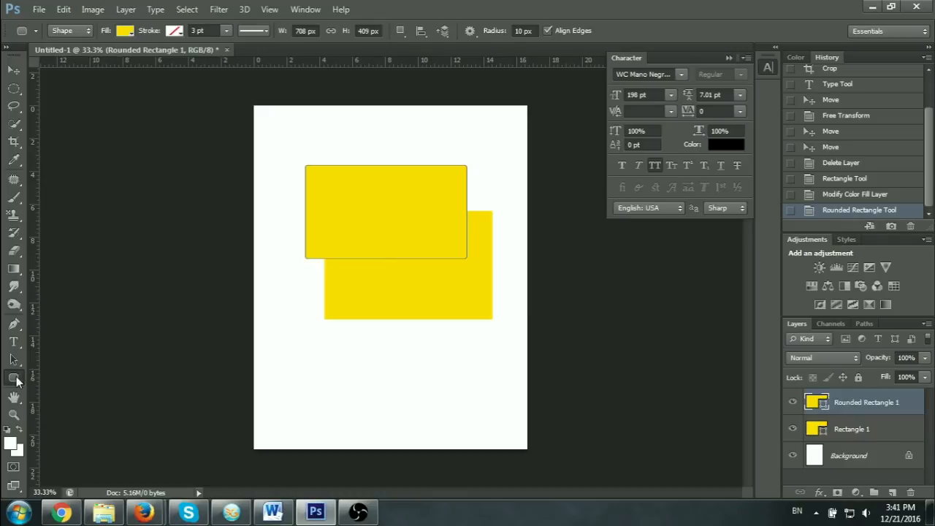
# Step: Draw a circle about 264 px across on the rounded rectangle with the Ellipse tool and fill it with red (ff0030)
pyautogui.rightClick(17, 380)
pyautogui.click(63, 400)
pyautogui.moveTo(382, 215); pyautogui.dragTo(409, 274)
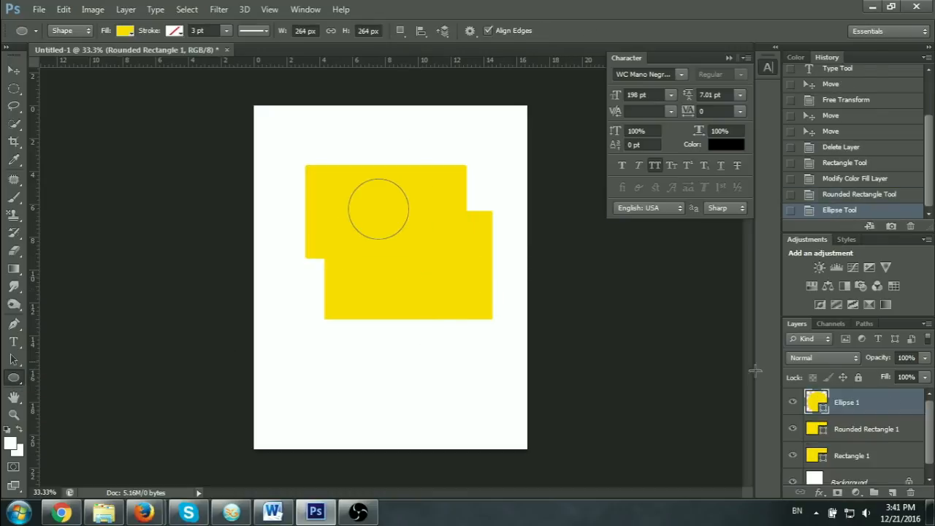
pyautogui.doubleClick(813, 400)
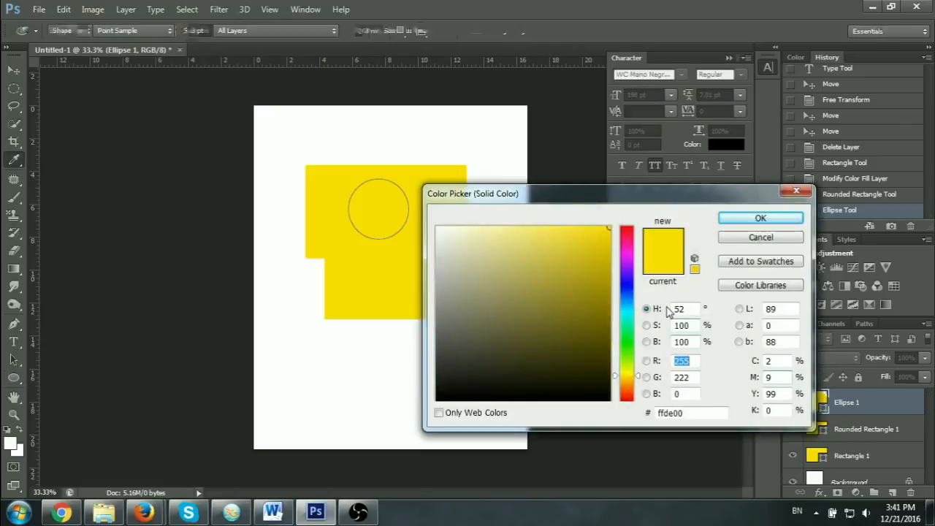
pyautogui.moveTo(625, 292); pyautogui.dragTo(624, 233)
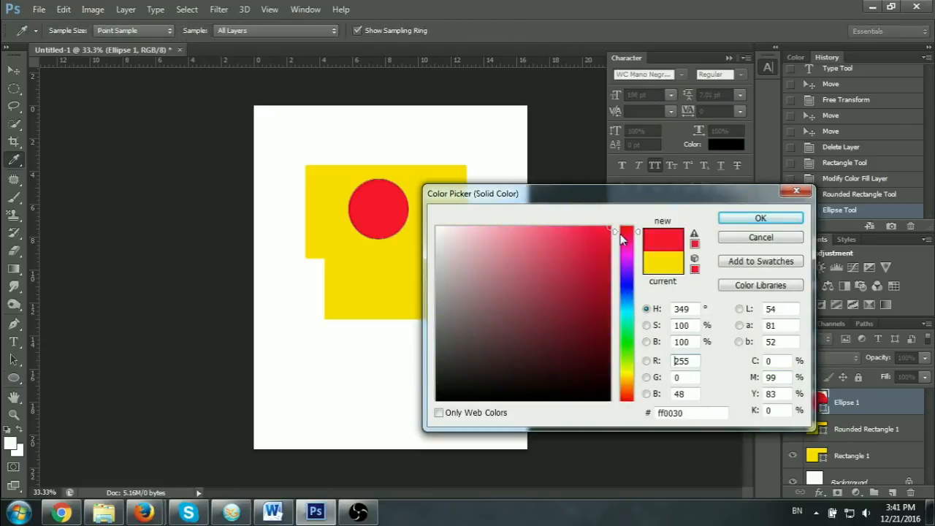
pyautogui.click(760, 218)
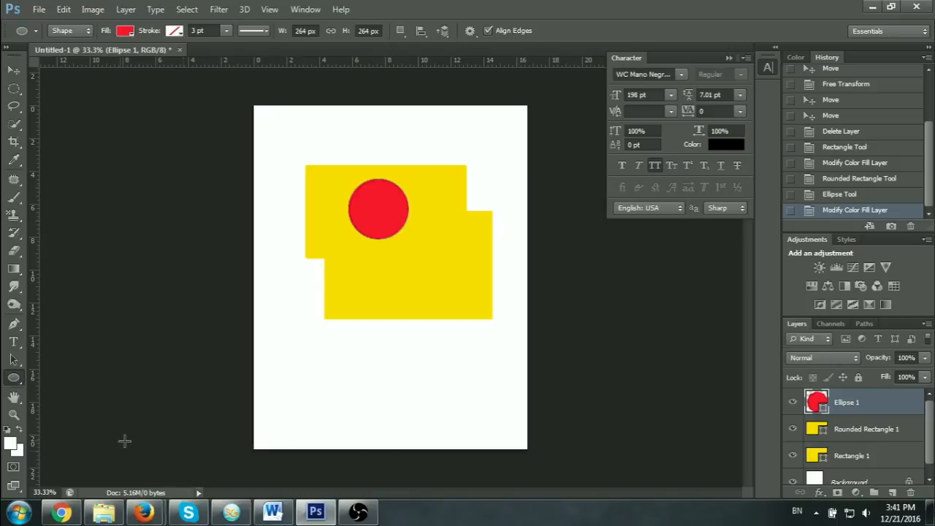
# Step: Draw a five-sided polygon near the canvas's lower left edge with the Polygon tool
pyautogui.rightClick(5, 379)
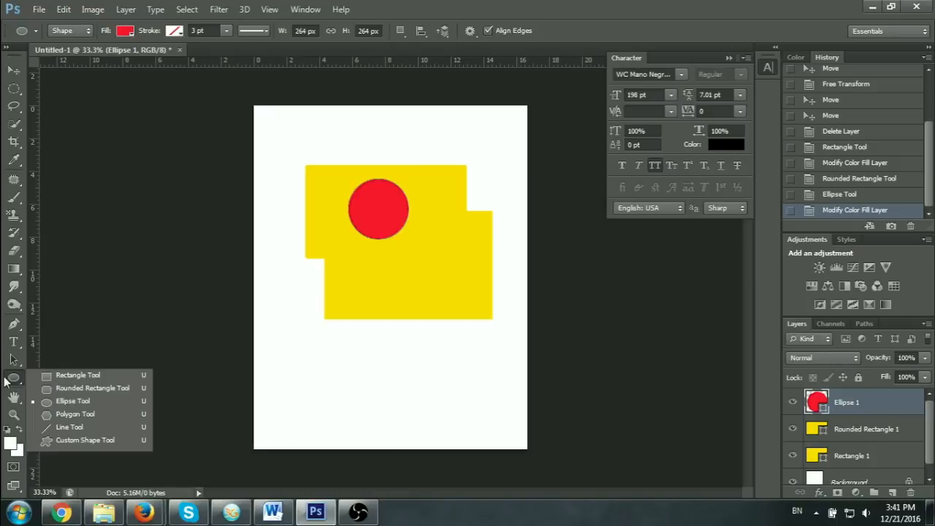
pyautogui.click(67, 415)
pyautogui.moveTo(297, 356); pyautogui.dragTo(329, 406)
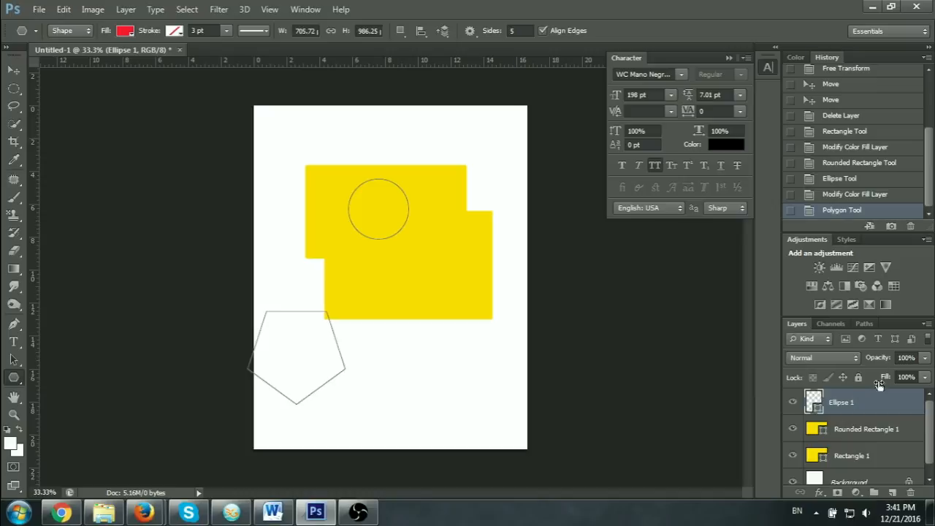
# Step: Delete the Ellipse 1, Rounded Rectangle 1 and Rectangle 1 layers together
pyautogui.click(817, 430)
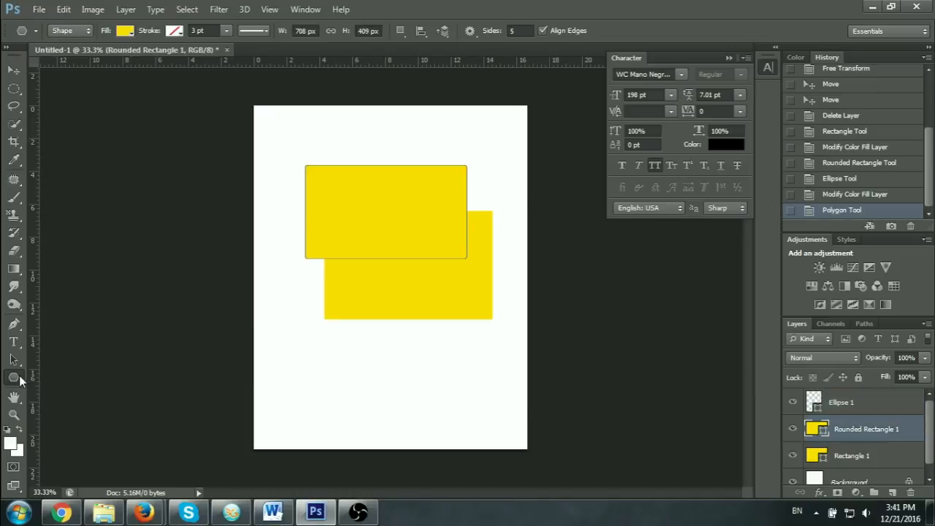
pyautogui.scroll(-1, 861, 421)
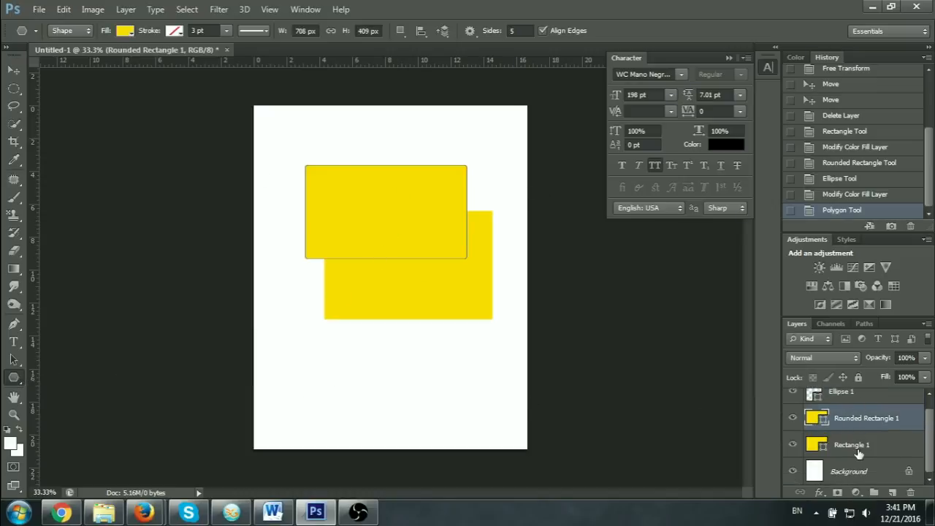
pyautogui.click(860, 449)
pyautogui.scroll(1, 859, 453)
pyautogui.keyDown('shift'); pyautogui.click(858, 400); pyautogui.keyUp('shift')
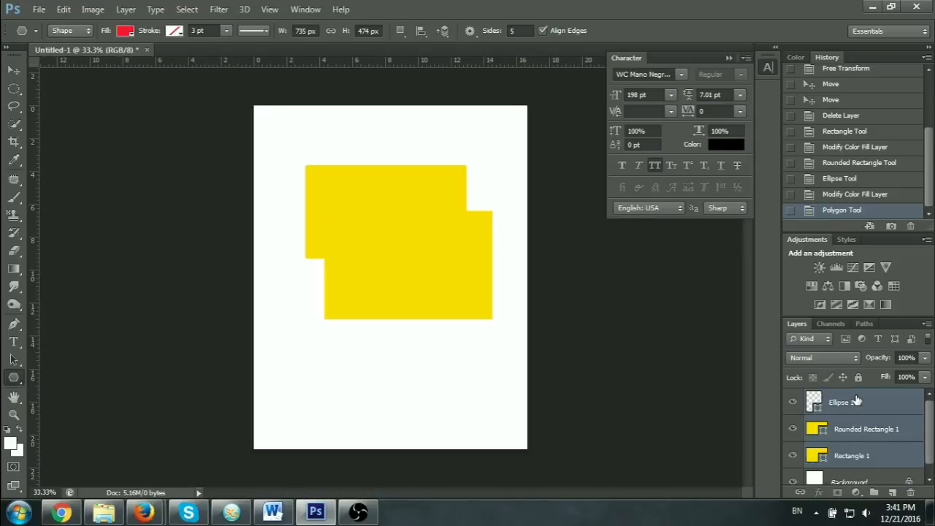
pyautogui.press('Delete')
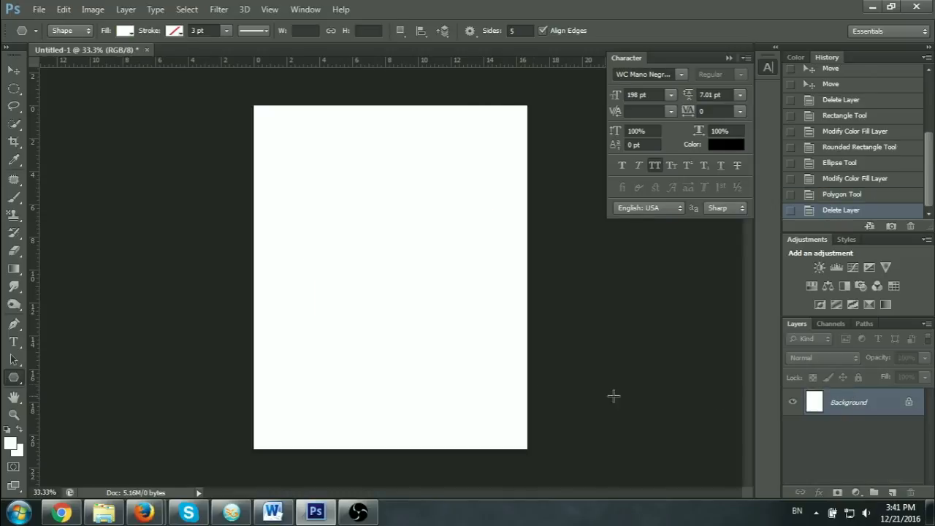
# Step: Draw a heart custom shape of about 540 by 470 px on the canvas and fill it with red (ff0000)
pyautogui.click(13, 378)
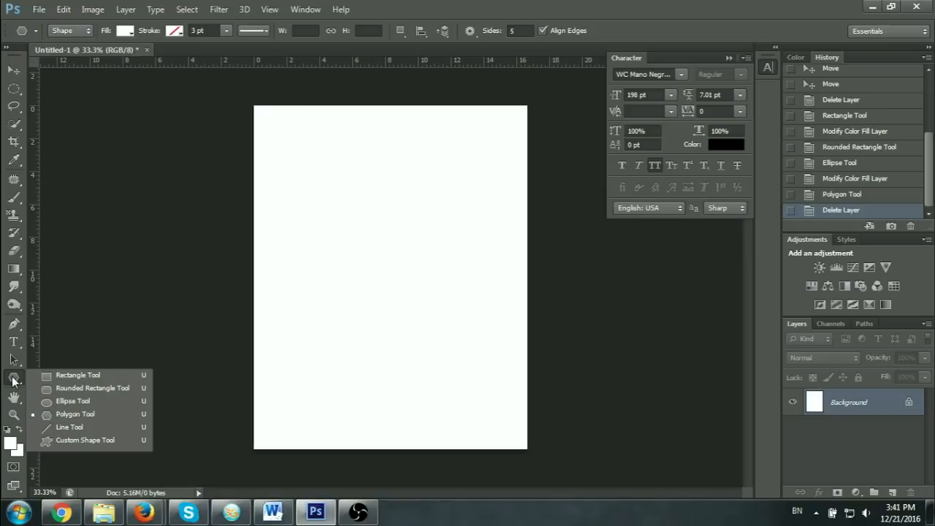
pyautogui.click(69, 440)
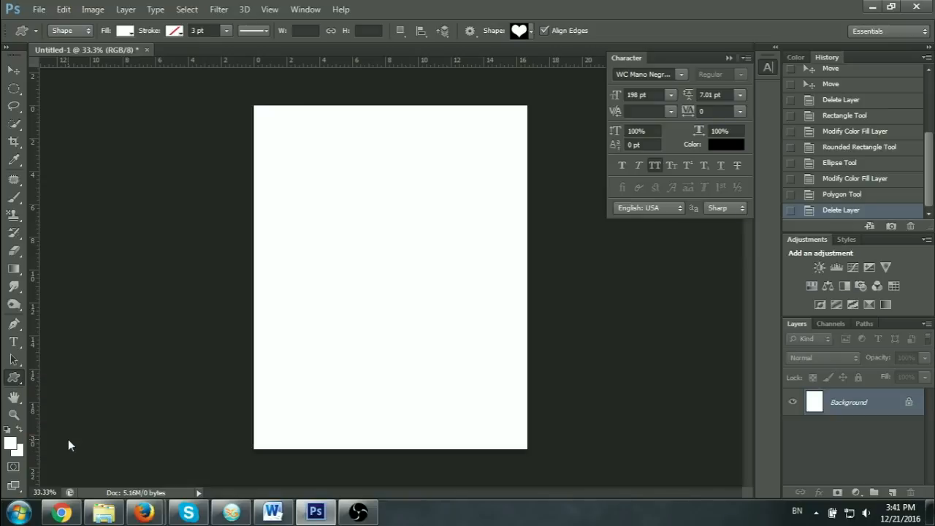
pyautogui.click(529, 29)
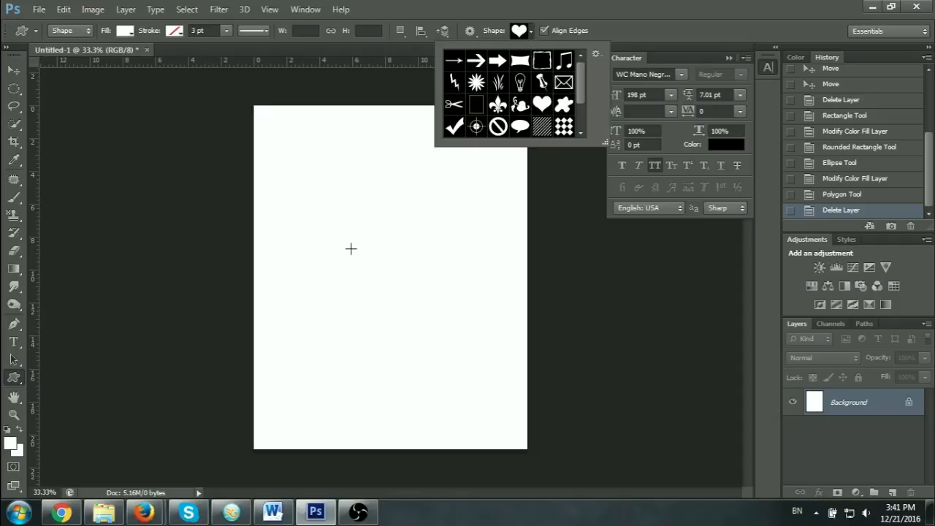
pyautogui.moveTo(357, 249); pyautogui.dragTo(422, 347)
pyautogui.doubleClick(816, 401)
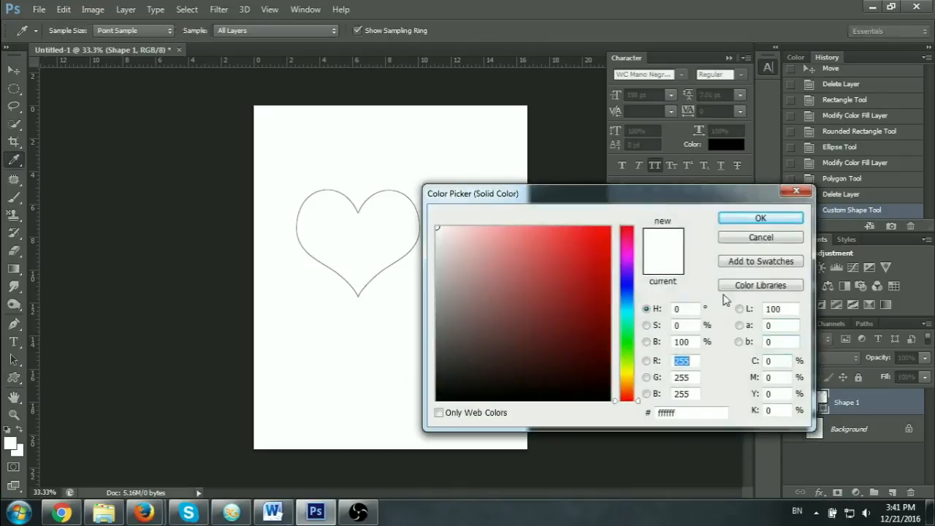
pyautogui.moveTo(604, 238); pyautogui.dragTo(612, 225)
pyautogui.click(760, 219)
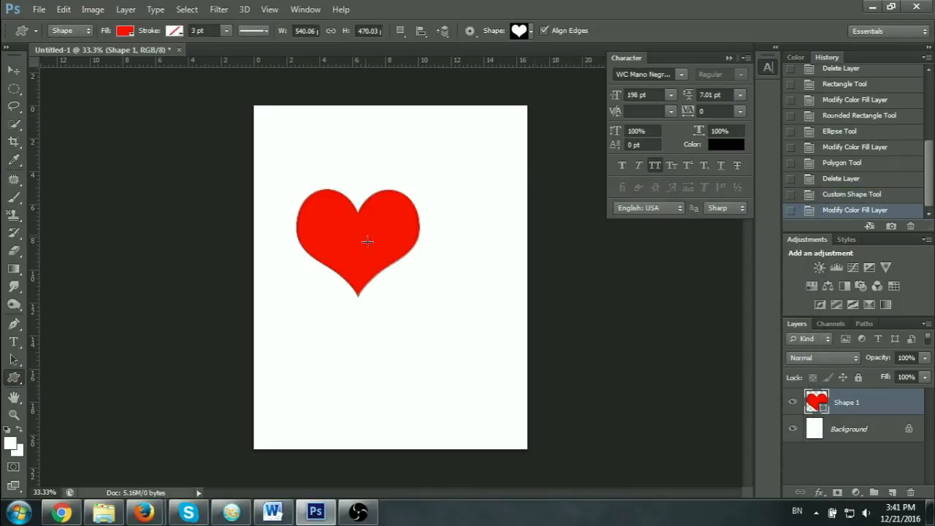
# Step: Move the heart to the canvas's upper right area, and align it with the Background layer's vertical and horizontal centres
pyautogui.click(14, 70)
pyautogui.moveTo(395, 235); pyautogui.dragTo(475, 168)
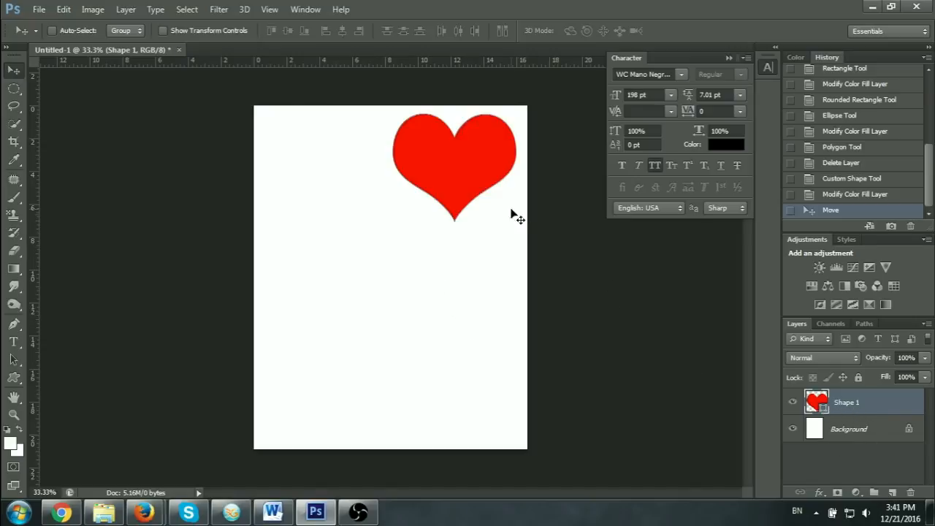
pyautogui.keyDown('shift'); pyautogui.click(864, 438); pyautogui.keyUp('shift')
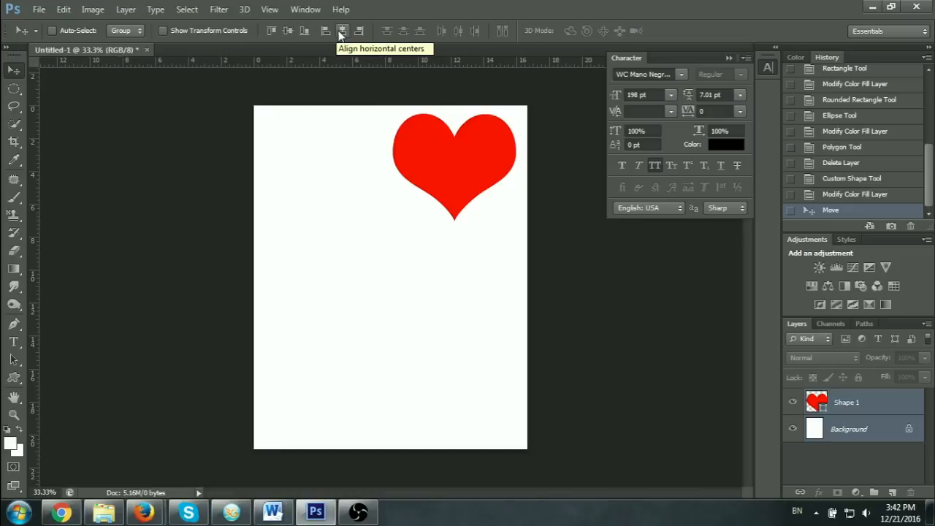
pyautogui.click(289, 33)
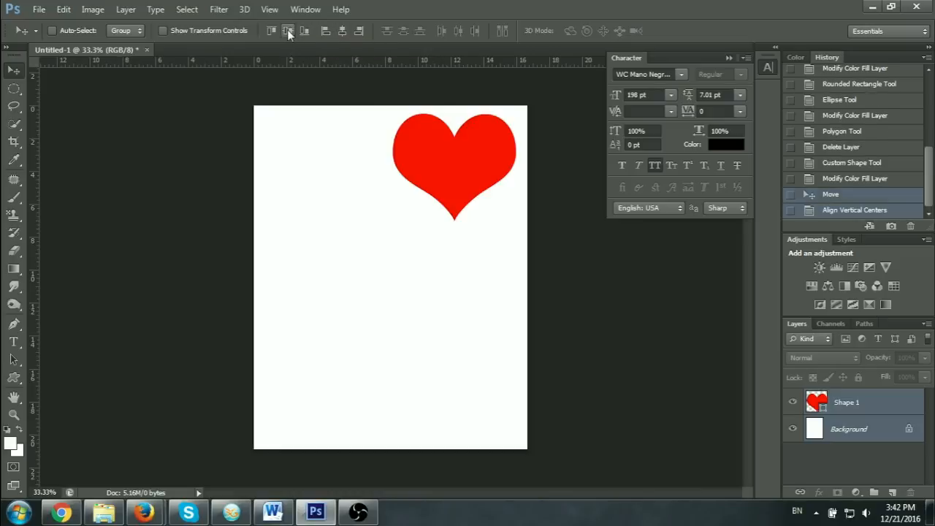
pyautogui.click(340, 33)
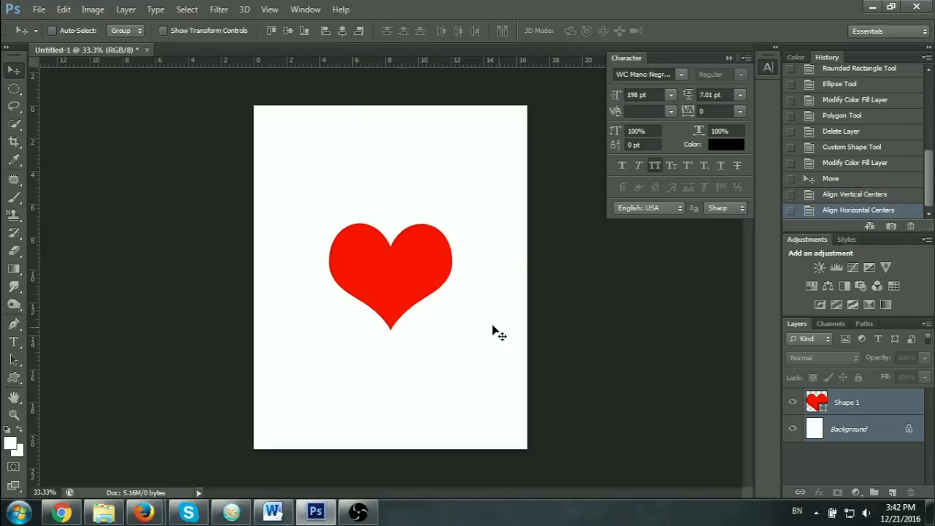
# Step: Align the heart to the Background's top and right edges, and centre it again horizontally and vertically
pyautogui.click(271, 30)
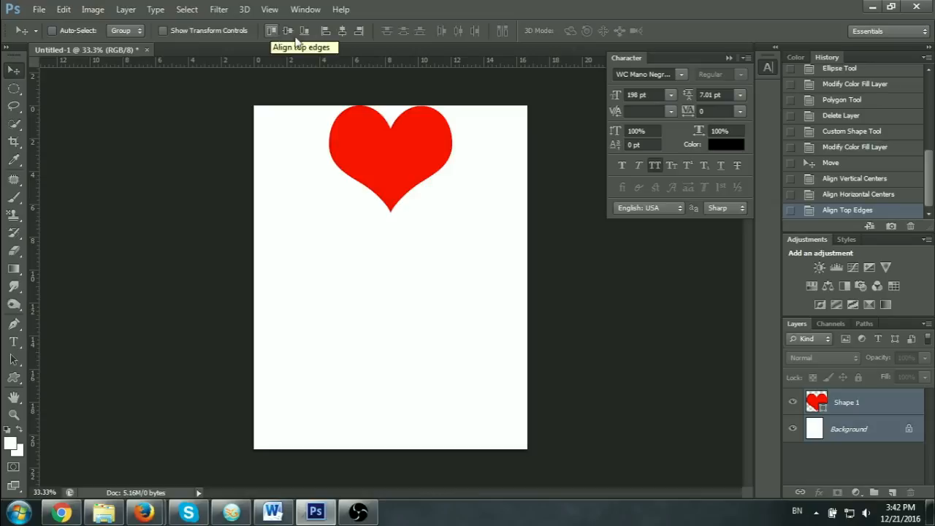
pyautogui.click(359, 31)
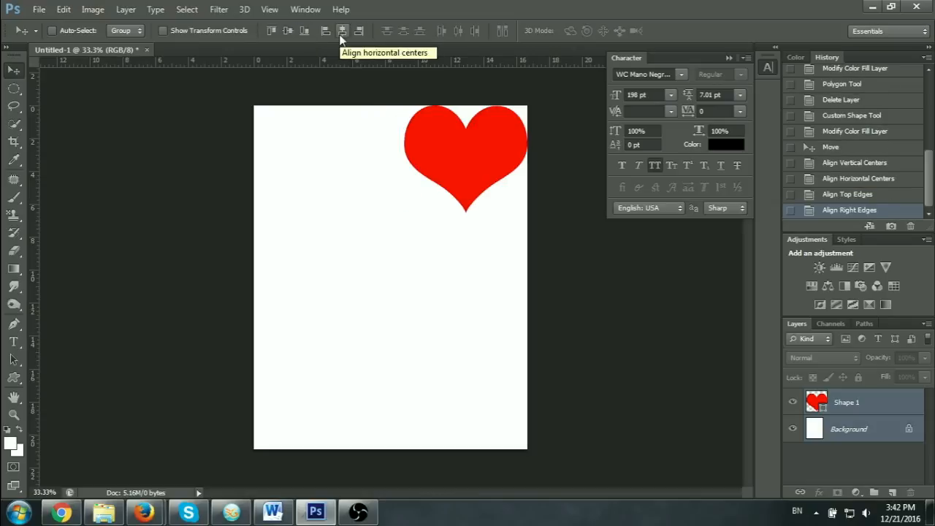
pyautogui.click(342, 31)
pyautogui.click(287, 31)
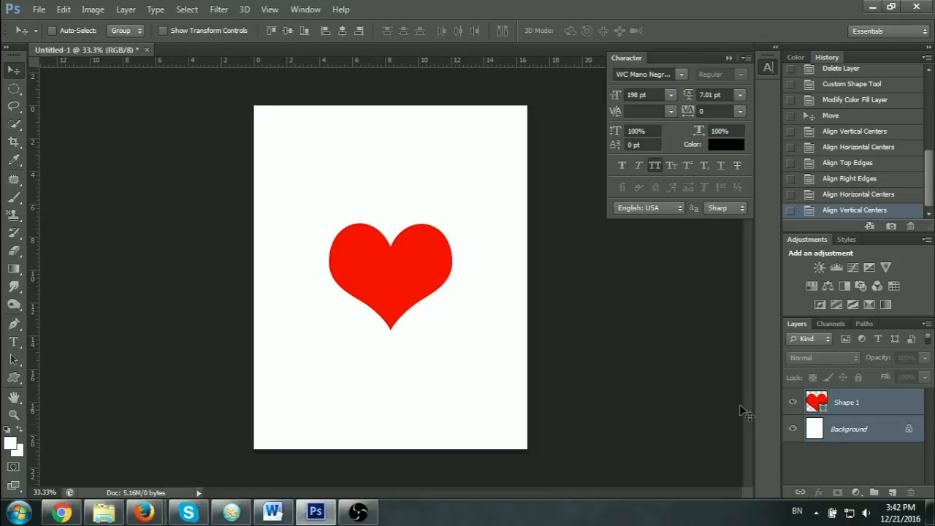
# Step: Sample the heart's red as foreground colour and draw a right-pointing arrow custom shape of about 884 by 208 px across the heart's upper edge
pyautogui.click(16, 378)
pyautogui.click(531, 31)
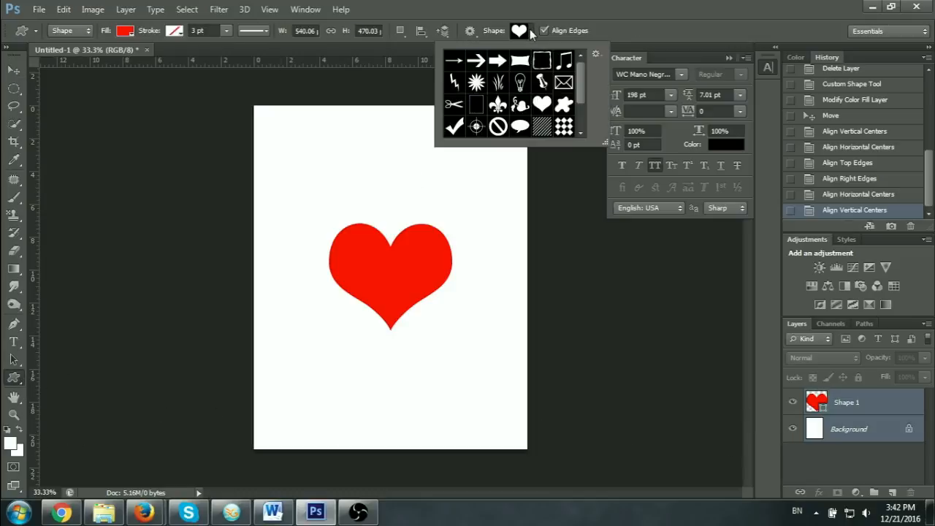
pyautogui.click(454, 61)
pyautogui.keyDown('alt'); pyautogui.click(396, 296); pyautogui.keyUp('alt')
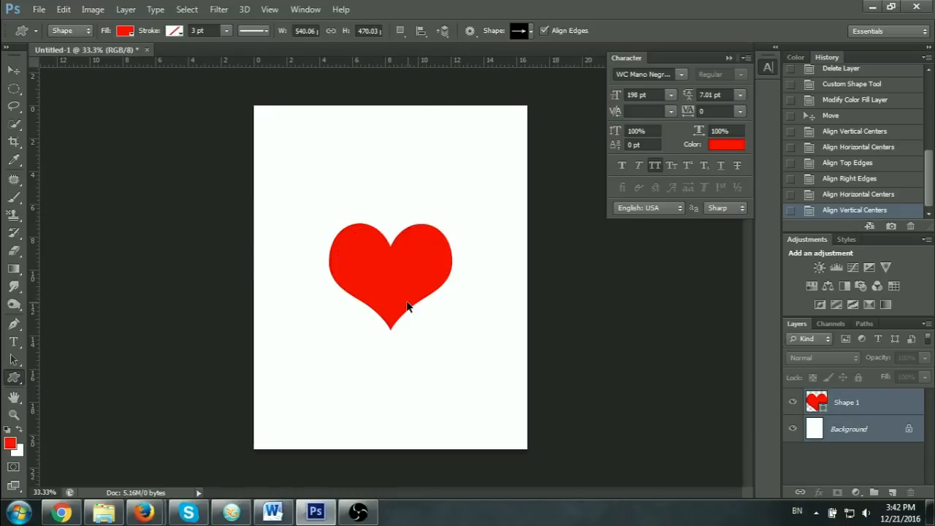
pyautogui.moveTo(318, 195); pyautogui.dragTo(520, 244)
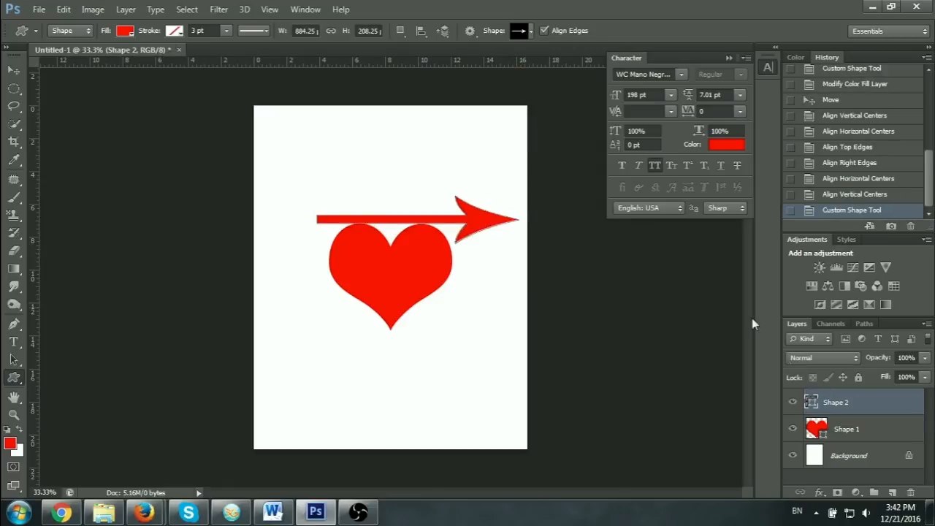
# Step: Set the text colour to a muted teal (599187)
pyautogui.click(733, 146)
pyautogui.click(503, 302)
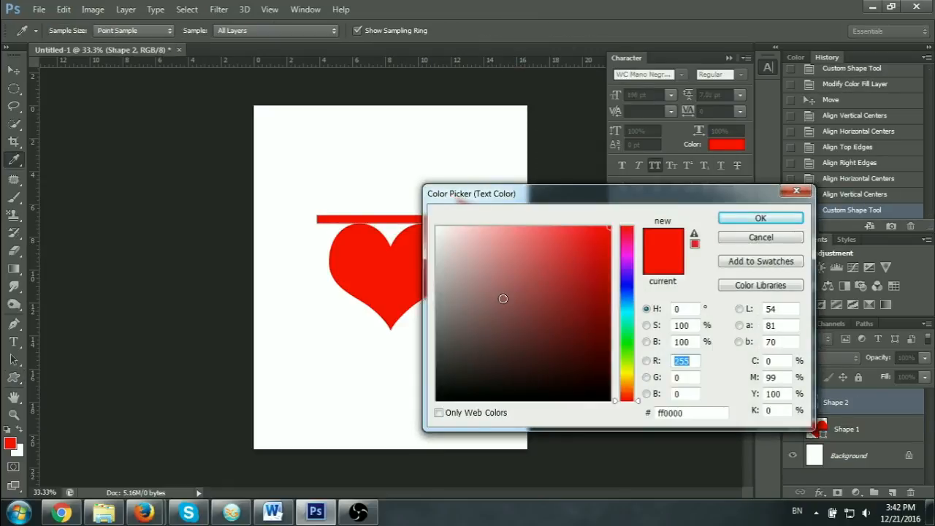
pyautogui.click(623, 322)
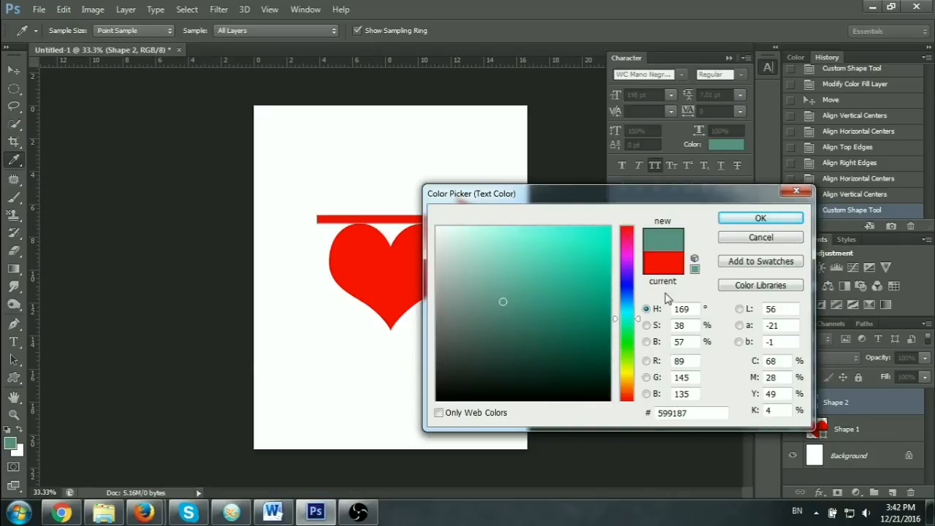
pyautogui.click(727, 218)
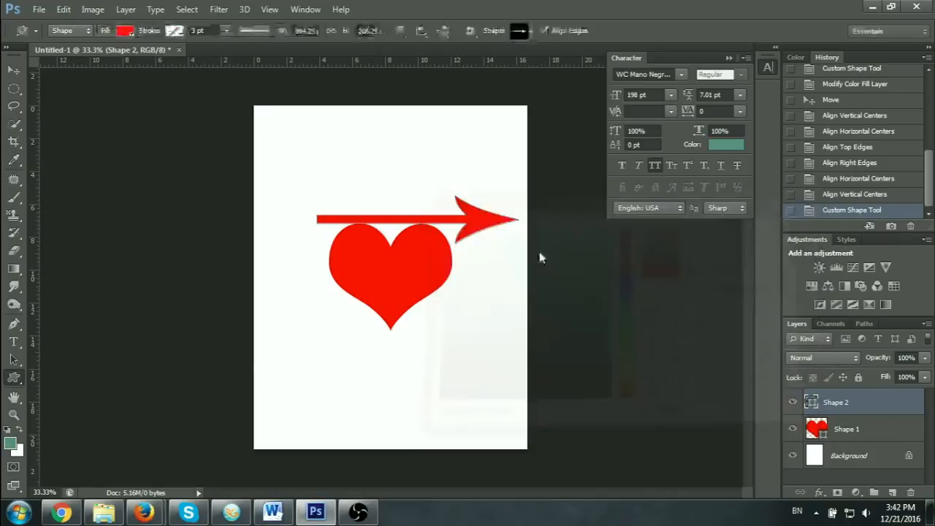
# Step: Change the arrow shape's fill colour to black (000000)
pyautogui.doubleClick(811, 402)
pyautogui.click(627, 298)
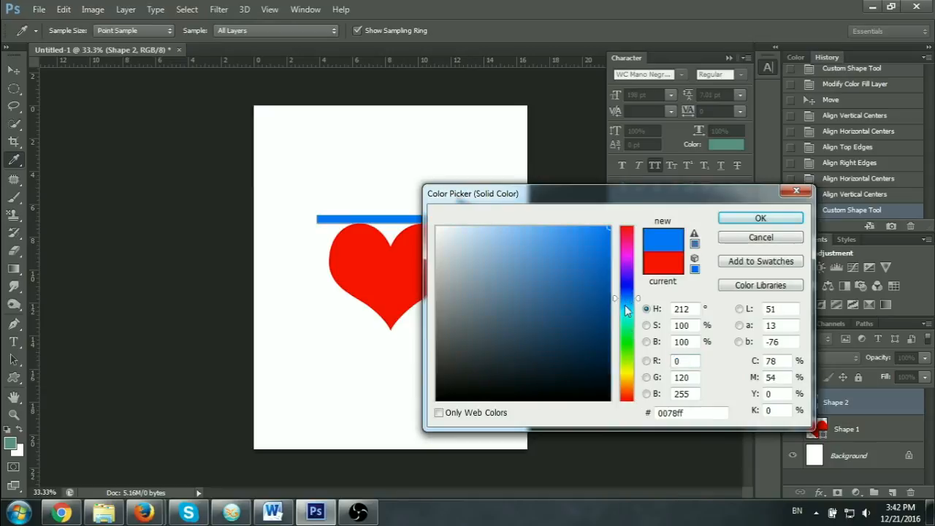
pyautogui.click(626, 364)
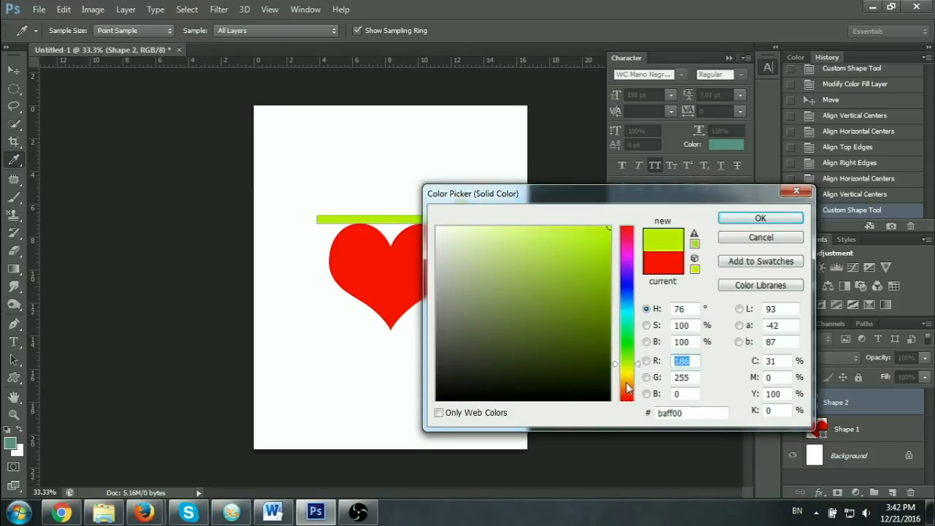
pyautogui.click(626, 399)
pyautogui.moveTo(502, 380); pyautogui.dragTo(373, 415)
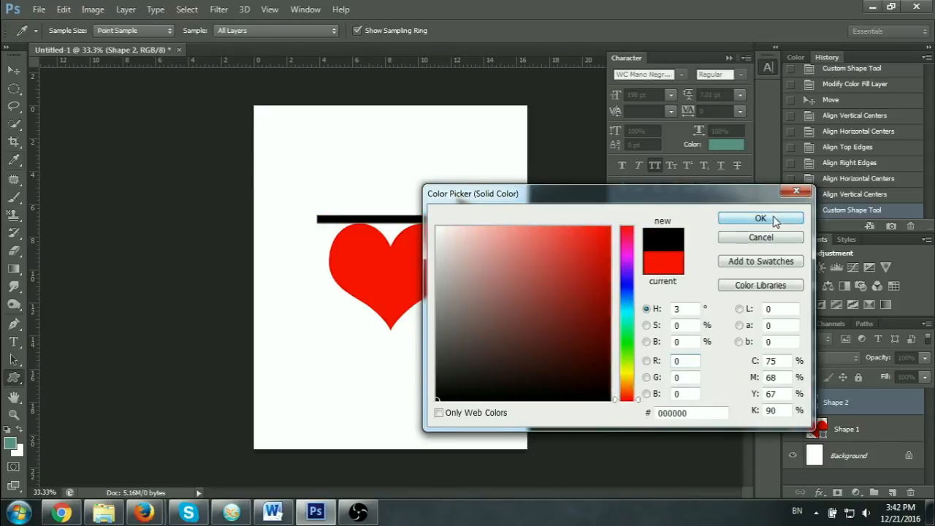
pyautogui.click(773, 218)
# Step: Move the arrow across the middle of the heart and rotate it about 20.6 degrees counter-clockwise
pyautogui.press('v')
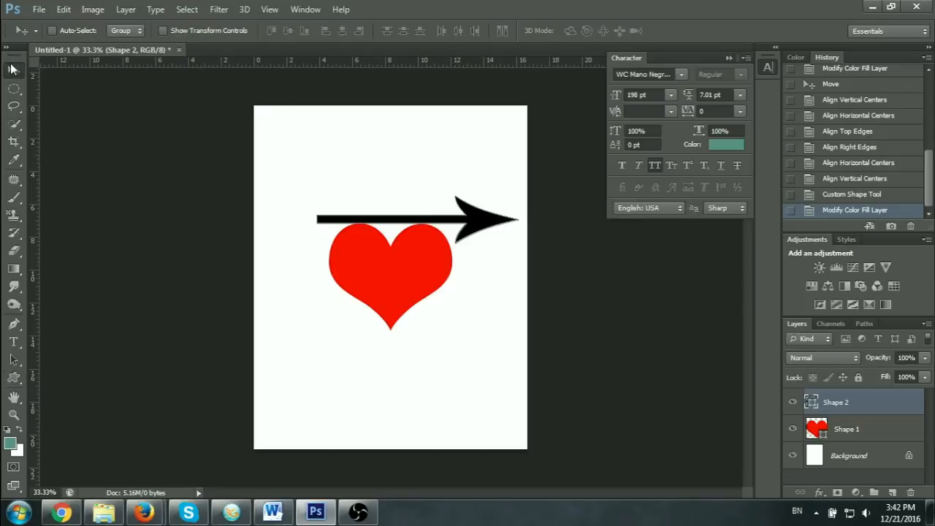
pyautogui.moveTo(490, 217); pyautogui.dragTo(469, 275)
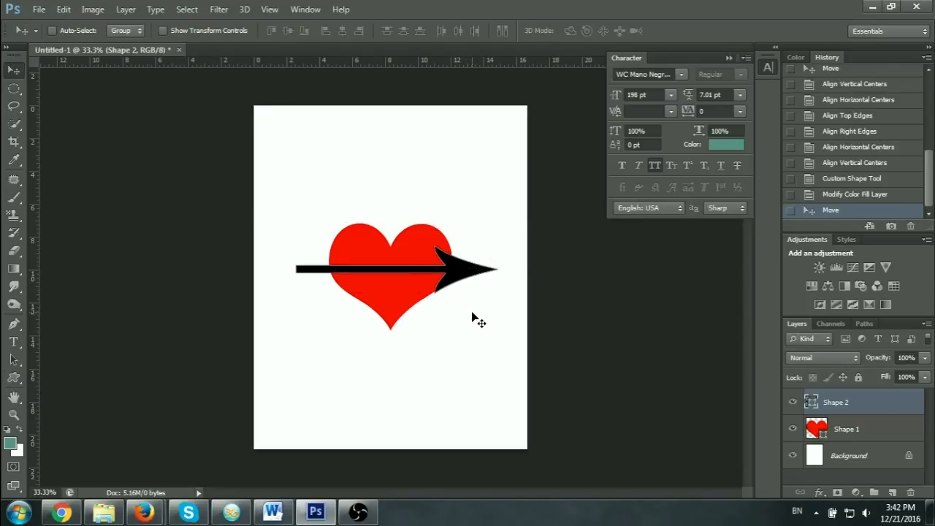
pyautogui.hotkey('ctrl', 't')
pyautogui.moveTo(501, 309); pyautogui.dragTo(523, 224)
pyautogui.moveTo(438, 240)
pyautogui.mouseDown()
pyautogui.moveTo(464, 229)
pyautogui.moveTo(434, 245)
pyautogui.mouseUp()
pyautogui.moveTo(495, 225); pyautogui.dragTo(503, 257)
pyautogui.moveTo(448, 251); pyautogui.dragTo(471, 239)
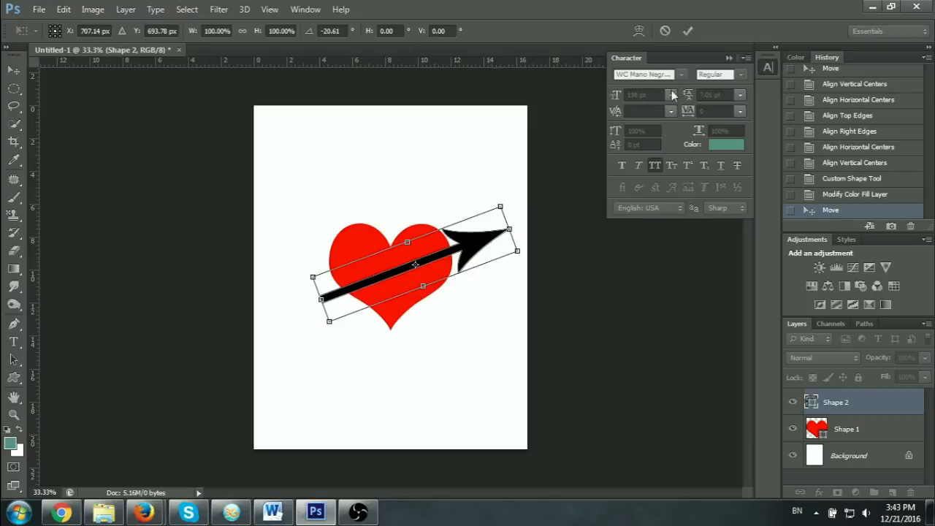
pyautogui.click(687, 31)
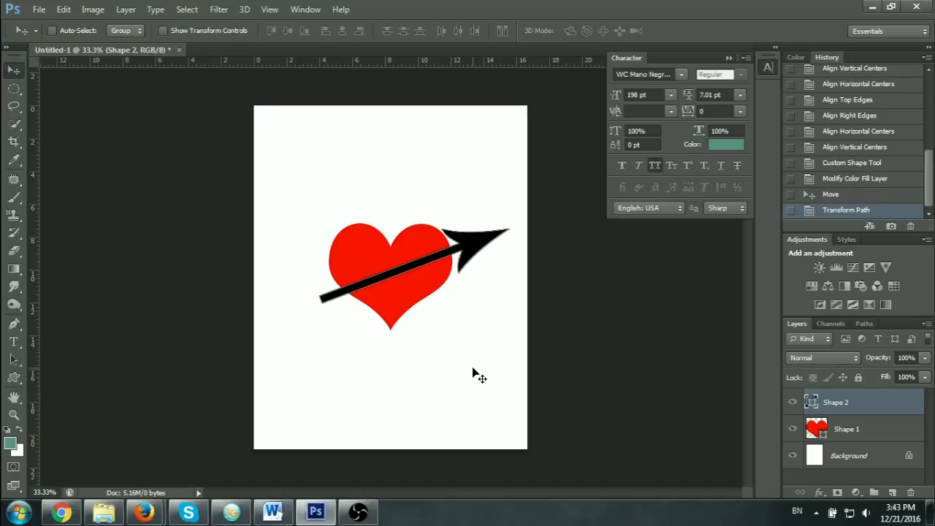
# Step: Rasterize the arrow layer and the heart layer together
pyautogui.keyDown('ctrl'); pyautogui.click(853, 431); pyautogui.keyUp('ctrl')
pyautogui.rightClick(870, 410)
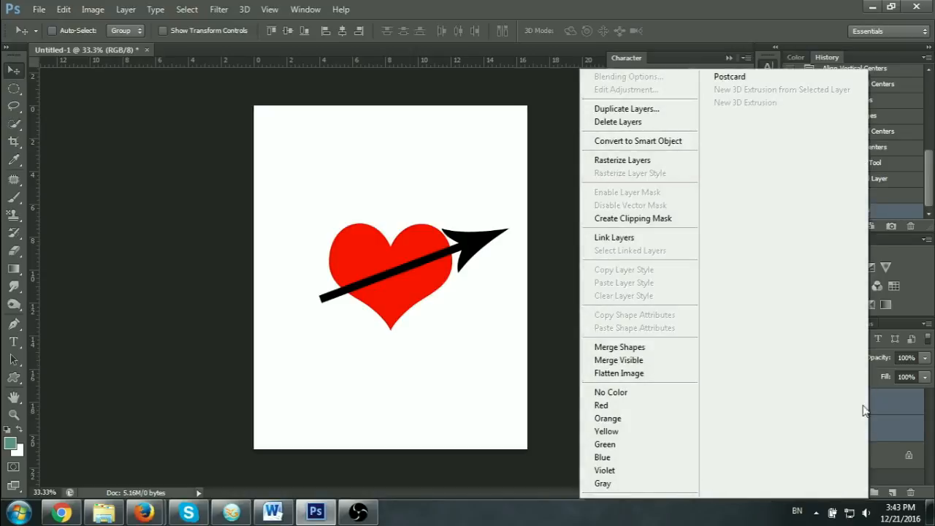
pyautogui.click(607, 160)
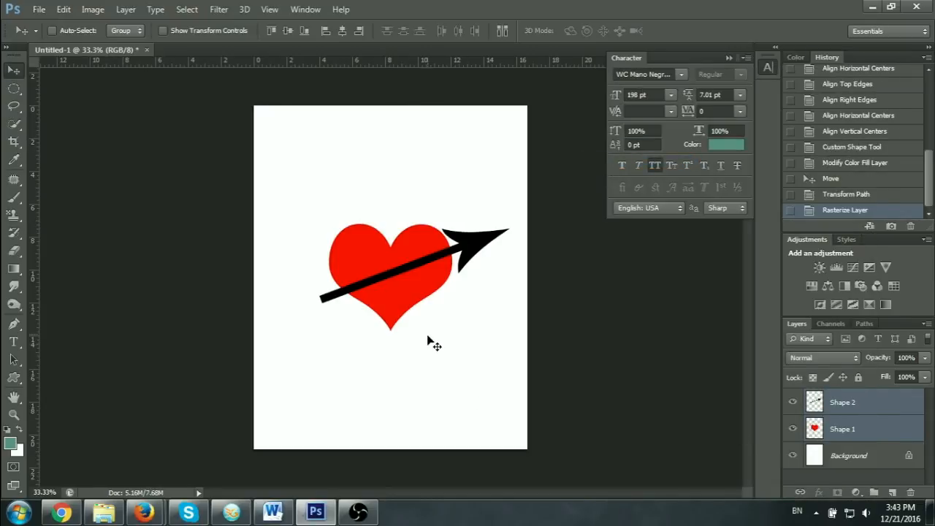
pyautogui.click(836, 404)
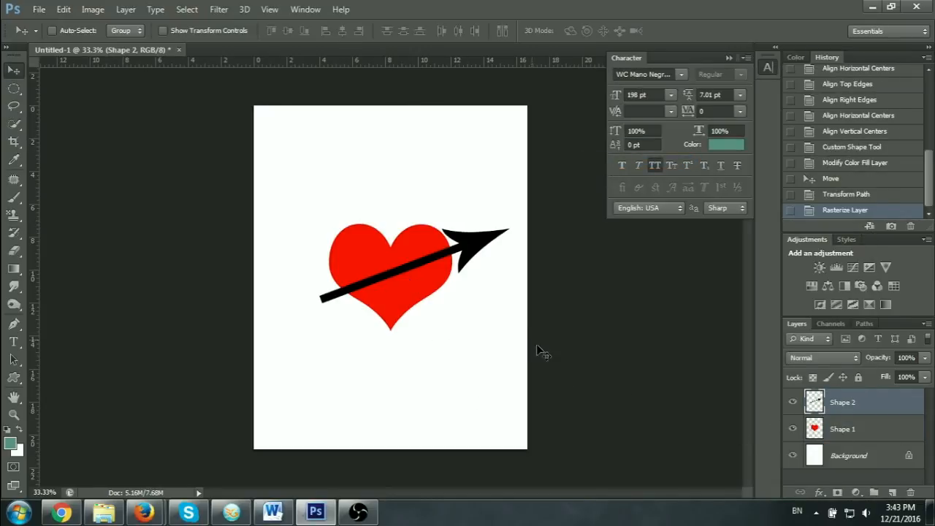
pyautogui.moveTo(483, 261); pyautogui.dragTo(480, 289)
pyautogui.hotkey('ctrl', 'z')
# Step: Rotate the arrow about 2 degrees clockwise and shift it slightly up and to the right over the heart
pyautogui.click(859, 436)
pyautogui.click(833, 402)
pyautogui.hotkey('ctrl', 't')
pyautogui.moveTo(524, 296); pyautogui.dragTo(523, 303)
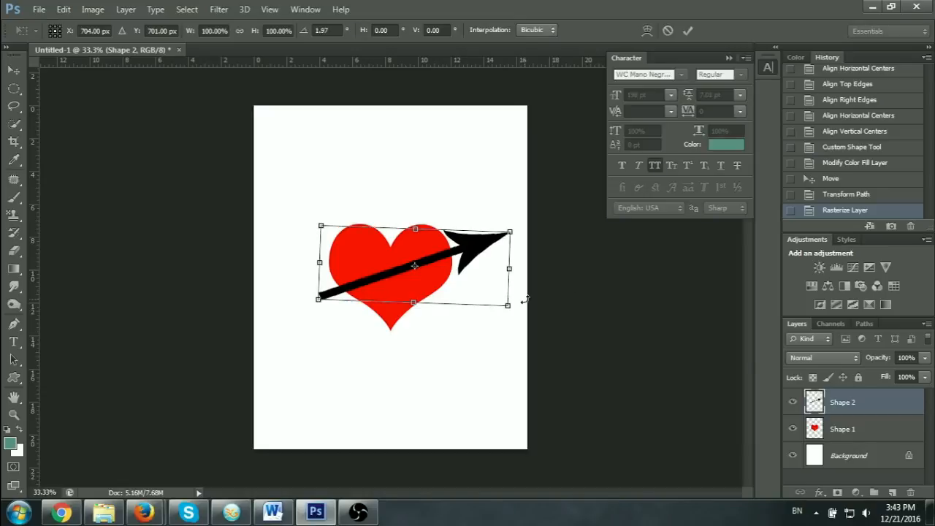
pyautogui.click(686, 31)
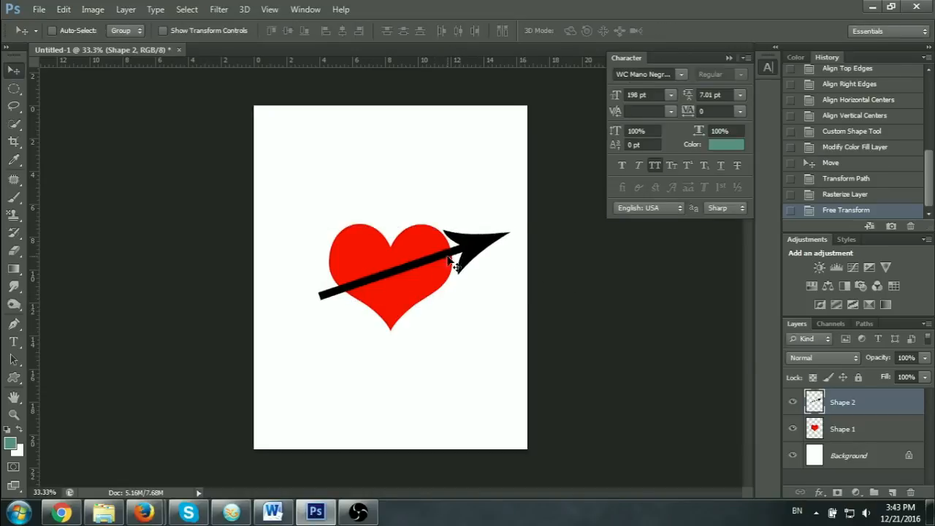
pyautogui.moveTo(496, 254)
pyautogui.mouseDown()
pyautogui.moveTo(479, 250)
pyautogui.moveTo(489, 241)
pyautogui.mouseUp()
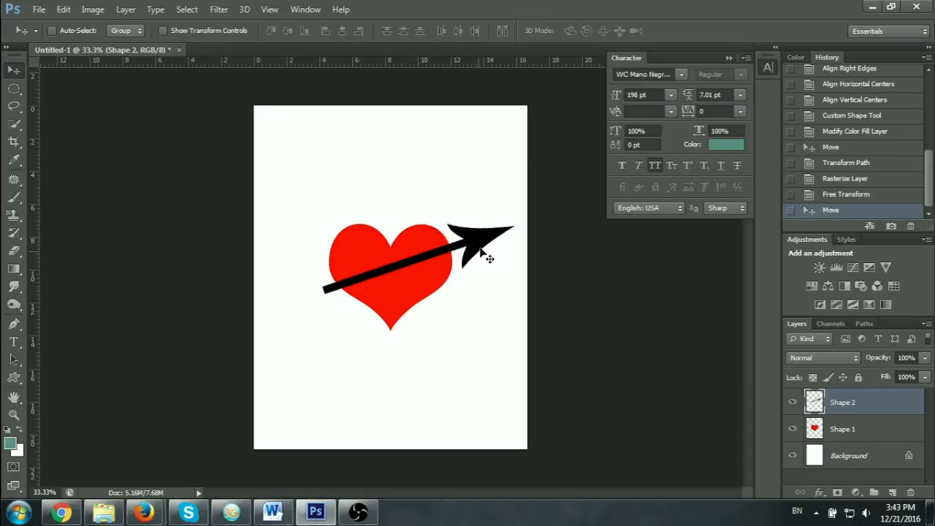
# Step: Hide and show the arrow layer and the heart layer in turn to check what each one holds
pyautogui.hotkey('ctrl', '+')
pyautogui.hotkey('ctrl', '+')
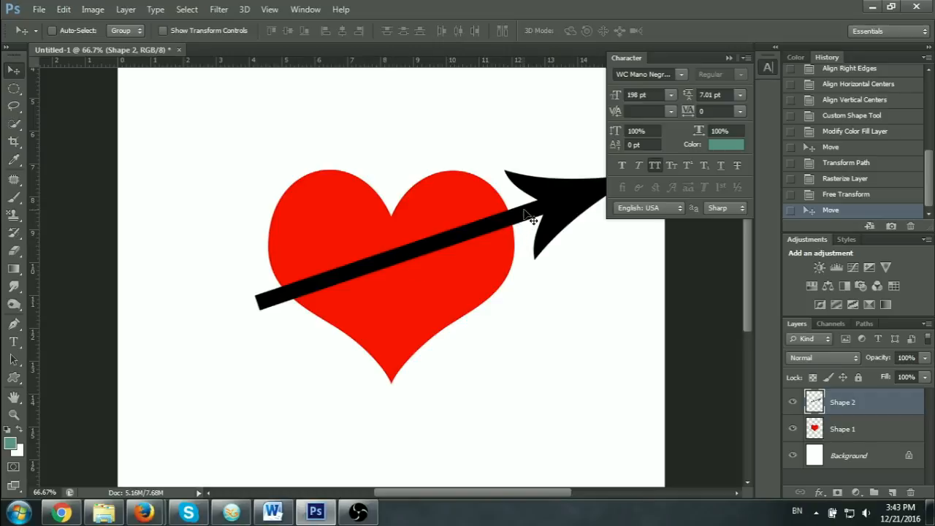
pyautogui.click(792, 404)
pyautogui.click(792, 403)
pyautogui.click(792, 430)
pyautogui.click(794, 429)
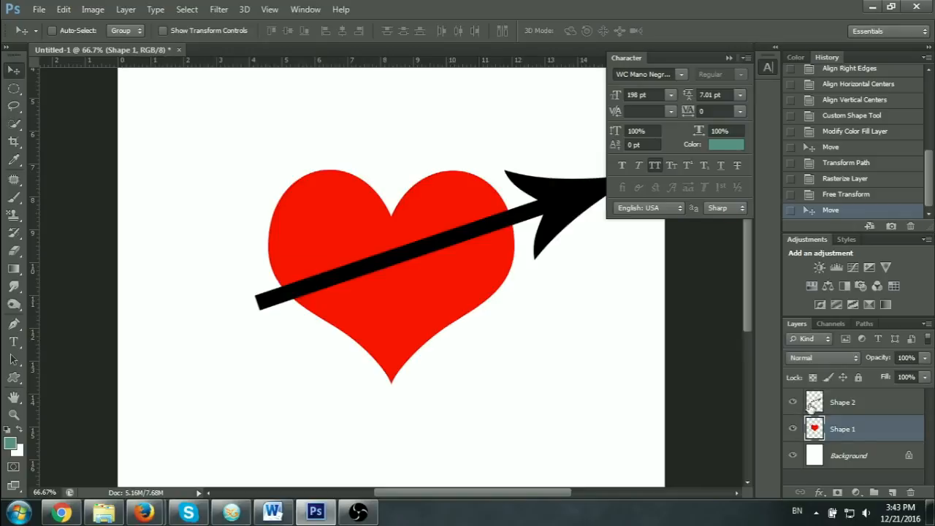
# Step: Erase the arrow shaft between the heart's middle and its right edge on the arrow layer, so the arrow seems to pierce the heart
pyautogui.click(840, 403)
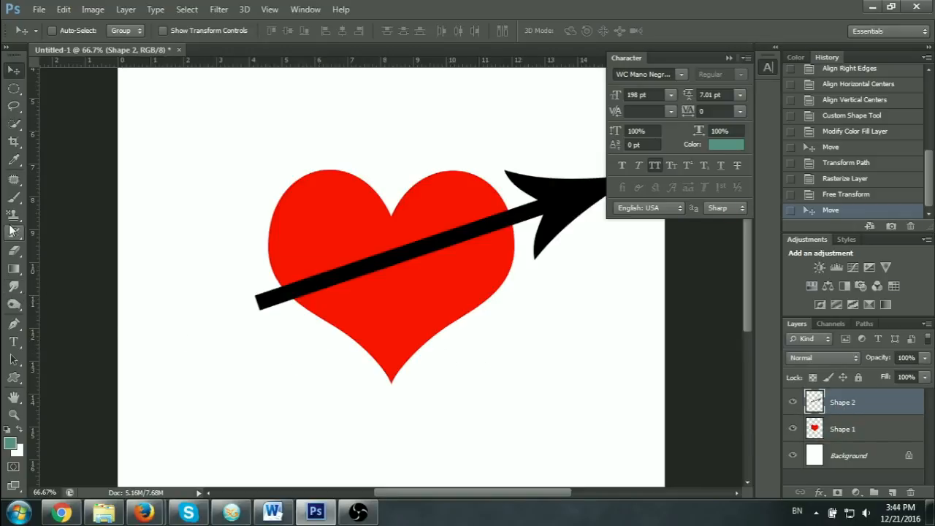
pyautogui.click(15, 251)
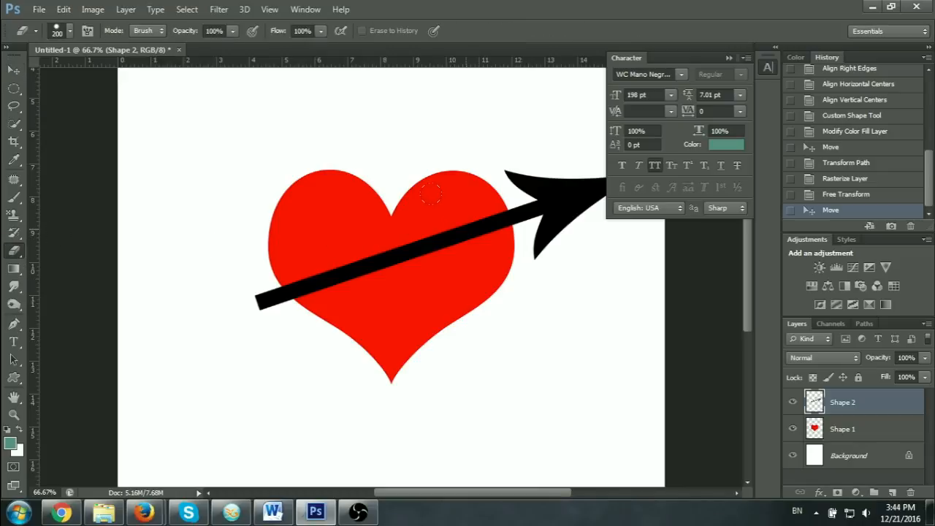
pyautogui.moveTo(431, 192)
pyautogui.mouseDown()
pyautogui.moveTo(396, 198)
pyautogui.moveTo(372, 217)
pyautogui.mouseUp()
pyautogui.moveTo(374, 262)
pyautogui.mouseDown()
pyautogui.moveTo(378, 239)
pyautogui.moveTo(373, 264)
pyautogui.mouseUp()
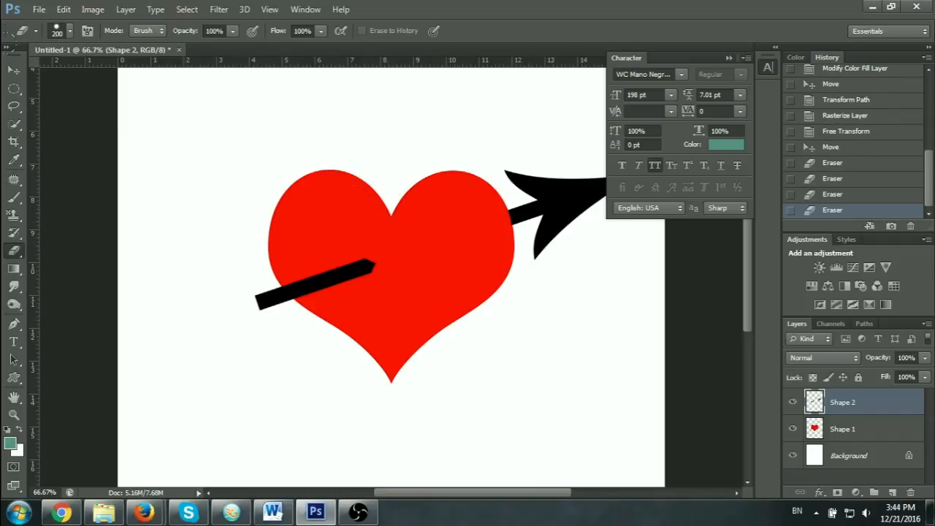
pyautogui.press('v')
pyautogui.scroll(1, 339, 435)
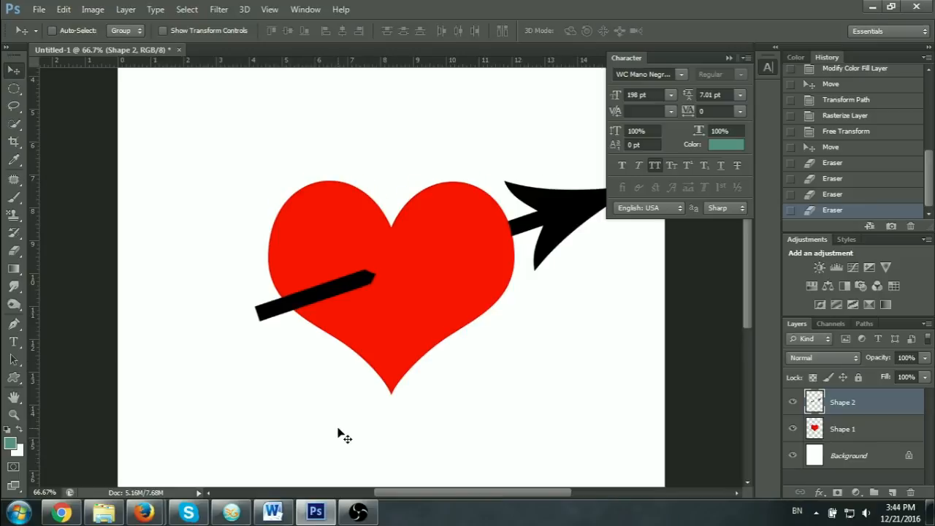
pyautogui.hotkey('ctrl', '-')
pyautogui.hotkey('ctrl', '-')
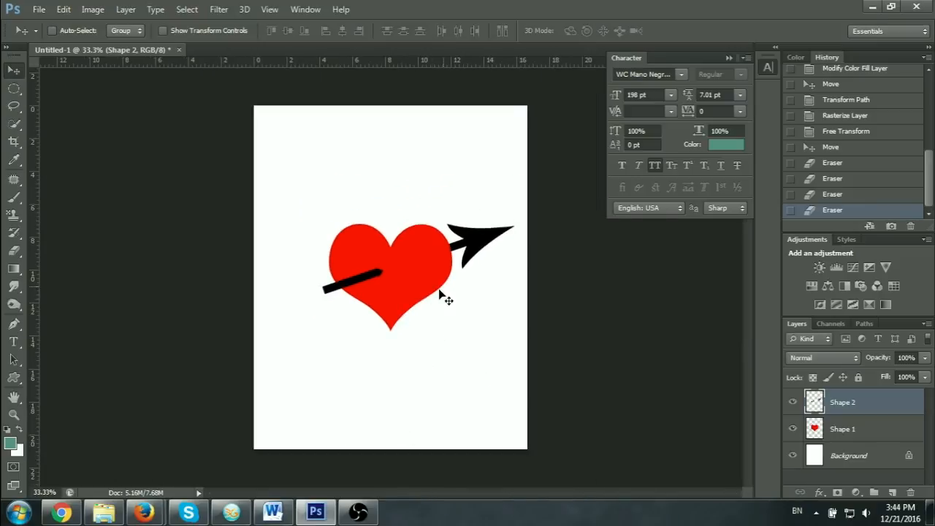
# Step: Merge the arrow and heart layers into one layer
pyautogui.keyDown('shift'); pyautogui.click(840, 429); pyautogui.keyUp('shift')
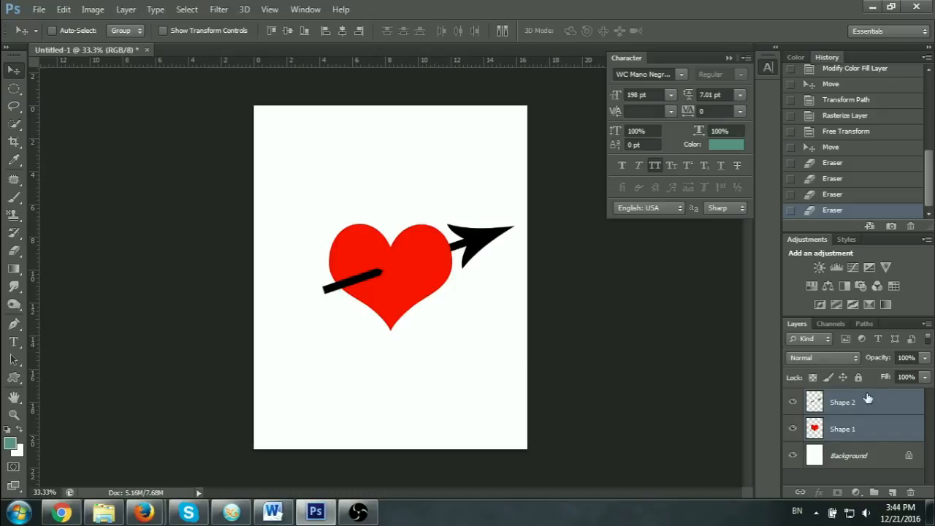
pyautogui.rightClick(866, 429)
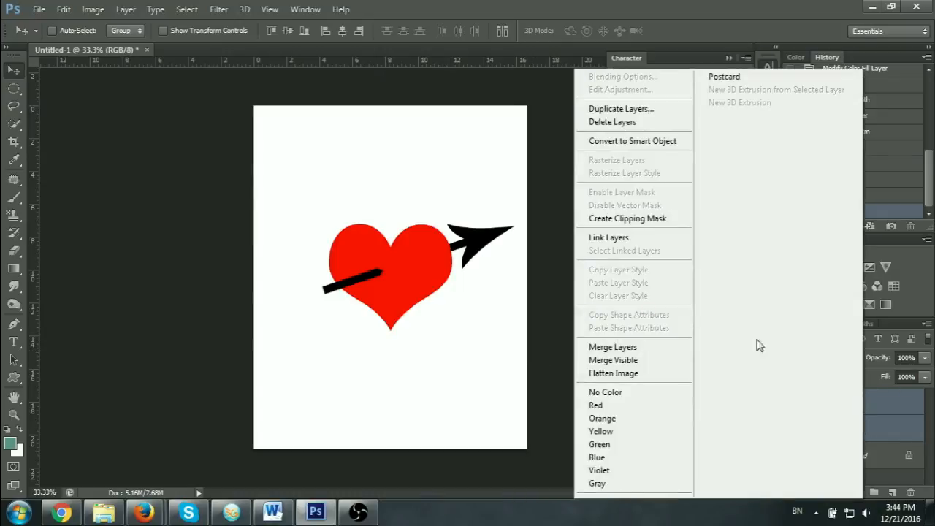
pyautogui.click(633, 355)
# Step: Move the merged heart and arrow slightly down and to the left, and scale them to about 84%
pyautogui.moveTo(423, 302); pyautogui.dragTo(411, 311)
pyautogui.hotkey('ctrl', 't')
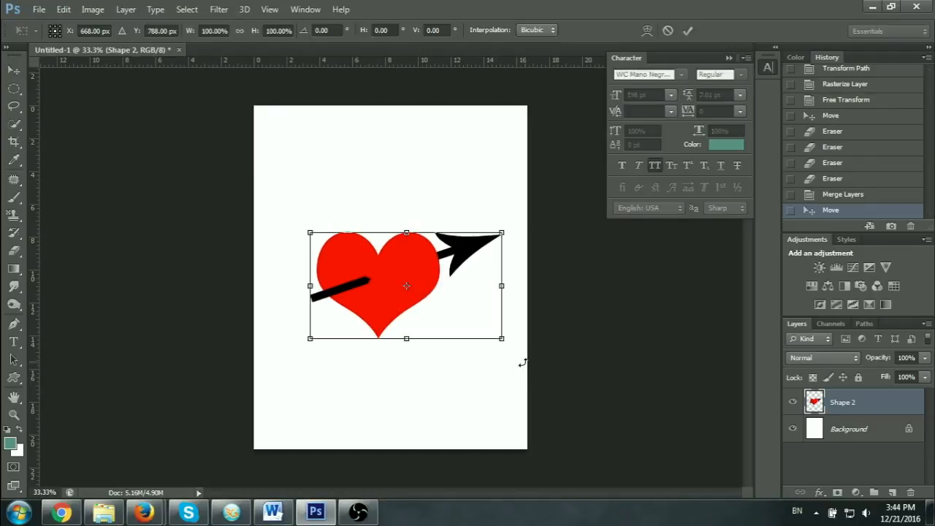
pyautogui.moveTo(501, 339); pyautogui.dragTo(484, 337)
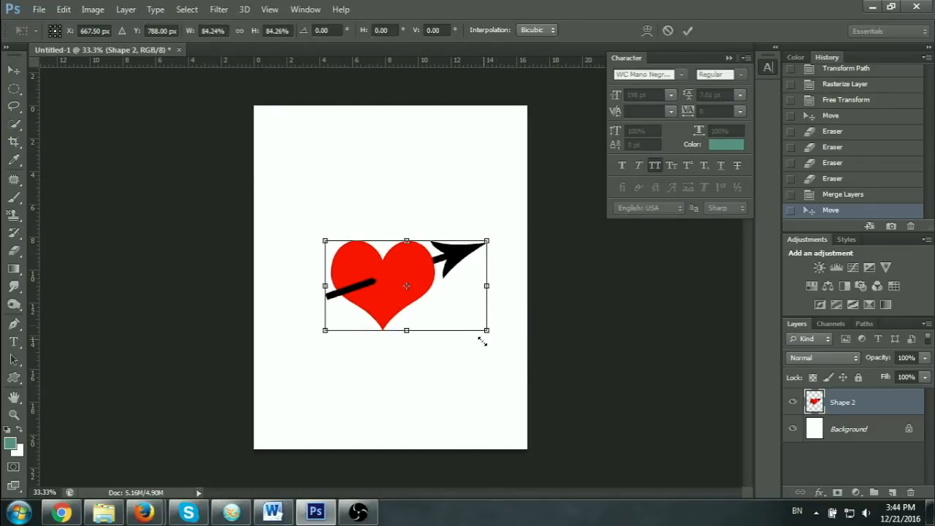
pyautogui.click(688, 30)
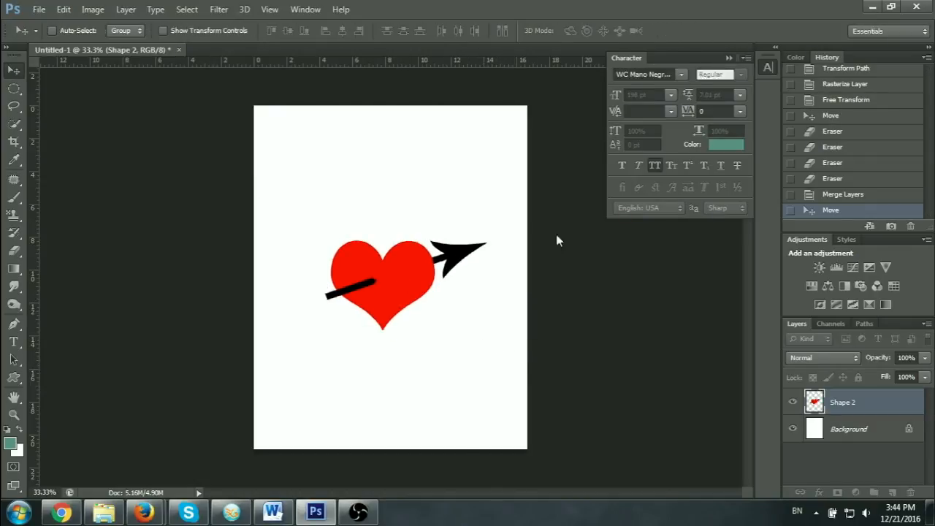
# Step: Sample the heart's red as foreground colour and draw a circle of about 822 by 822 px centred on the heart
pyautogui.click(14, 378)
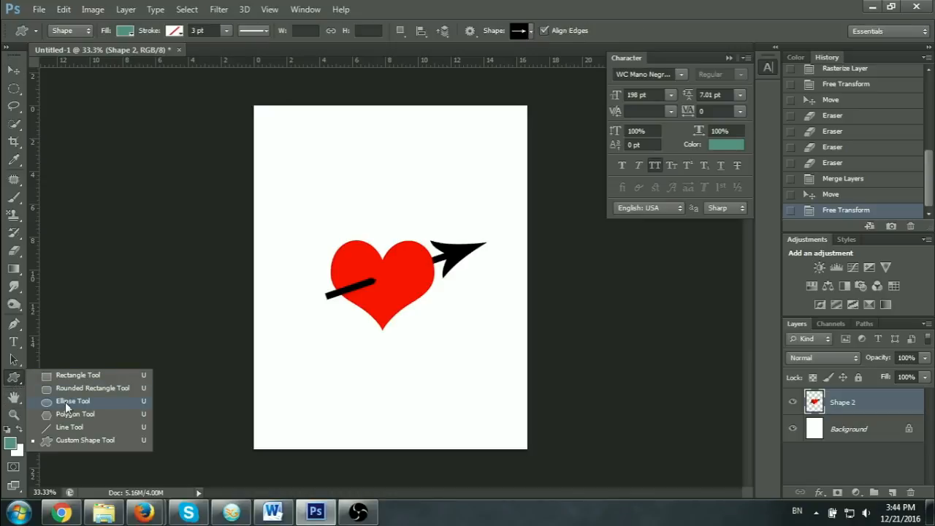
pyautogui.click(66, 401)
pyautogui.click(396, 277)
pyautogui.click(387, 277)
pyautogui.moveTo(386, 279); pyautogui.dragTo(474, 387)
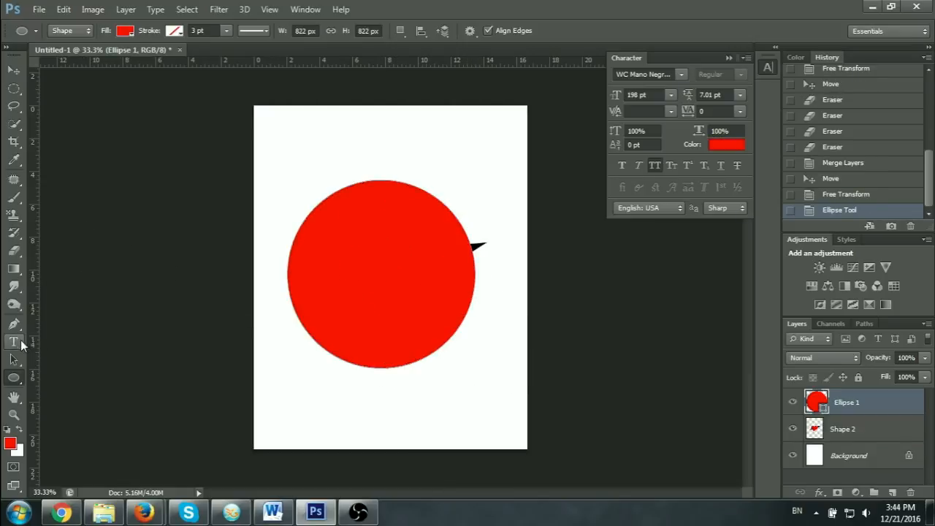
# Step: Start path text with the Type tool at the top of the circle's outline
pyautogui.click(14, 342)
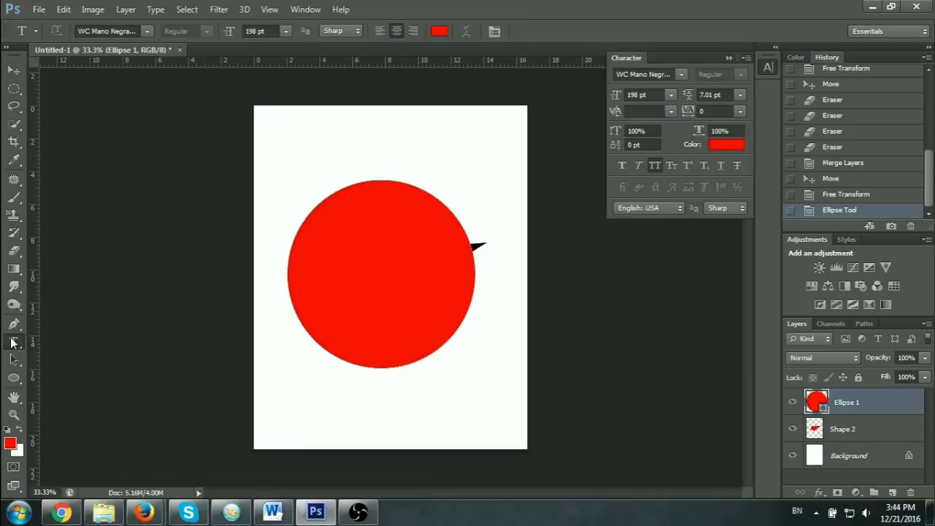
pyautogui.rightClick(13, 342)
pyautogui.click(13, 342)
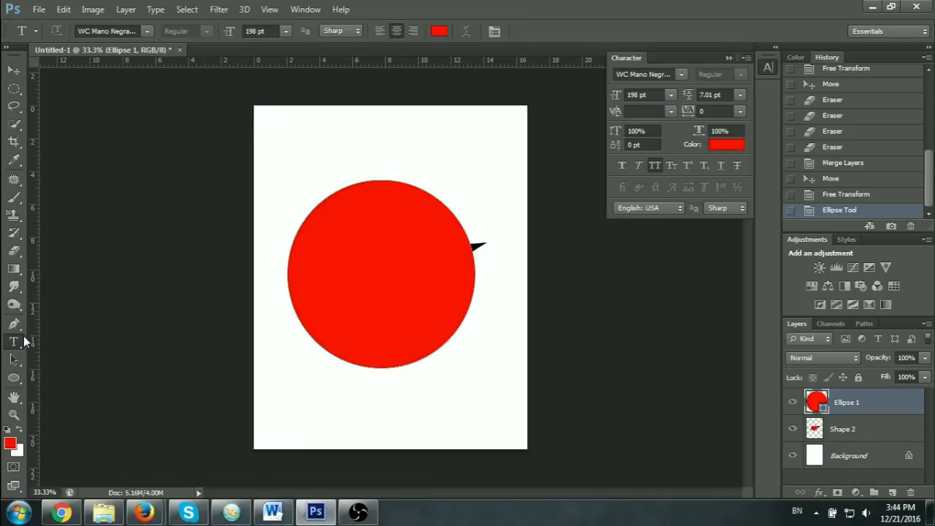
pyautogui.click(376, 179)
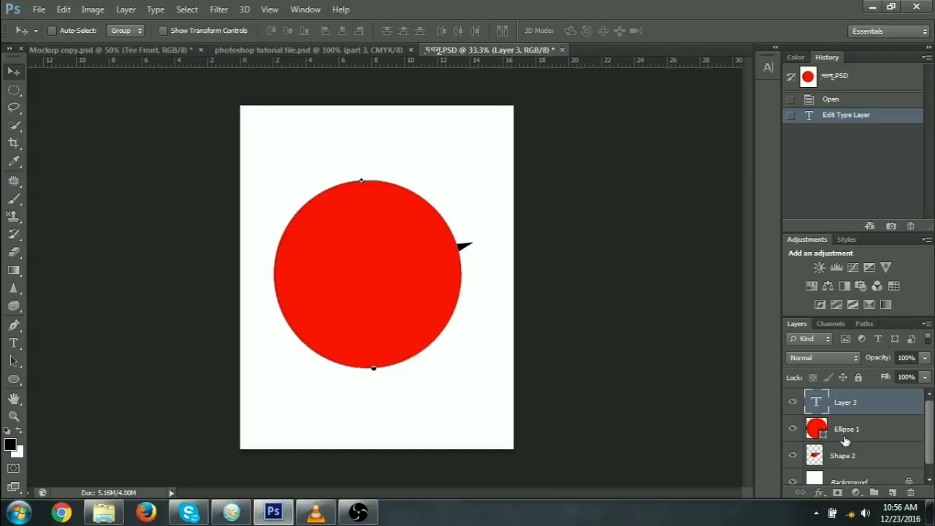
# Step: Hide the Ellipse 1 layer and enter the text "I LOVE YOU" along the upper arc of the circular path
pyautogui.click(793, 429)
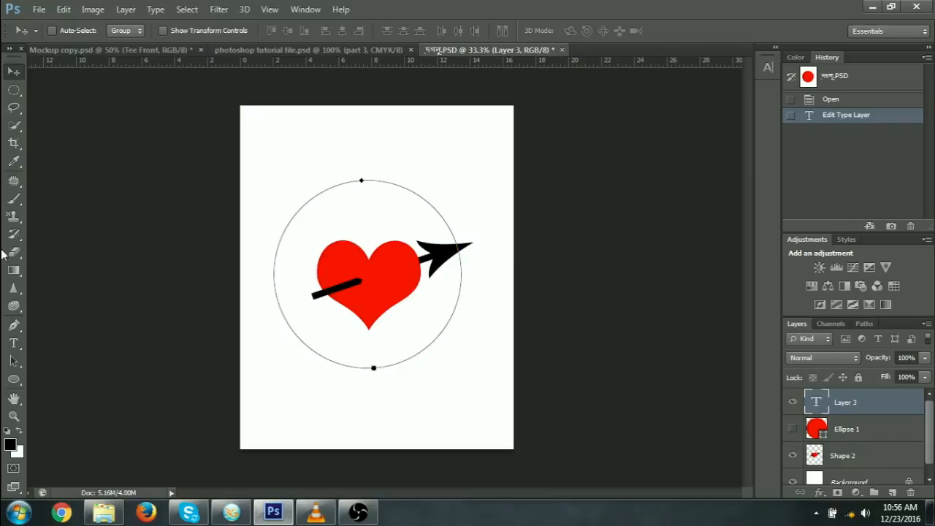
pyautogui.click(14, 344)
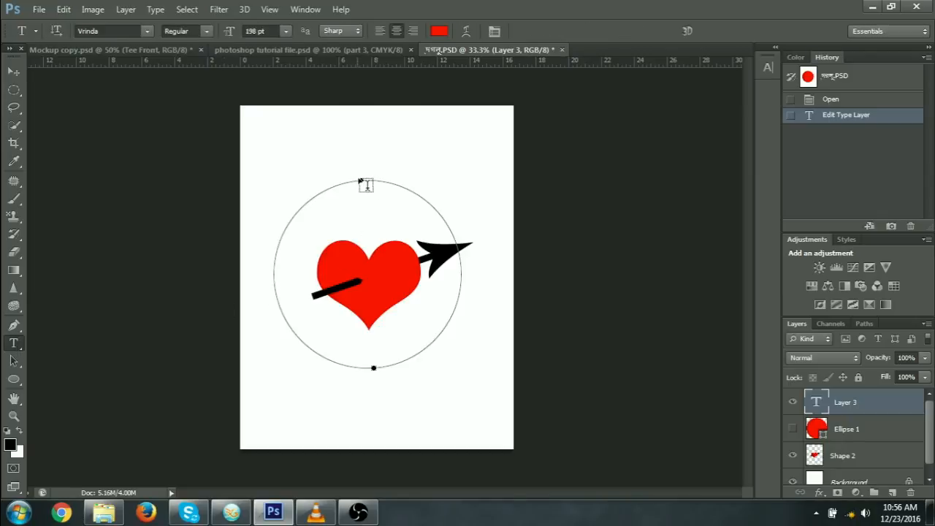
pyautogui.click(793, 403)
pyautogui.click(796, 402)
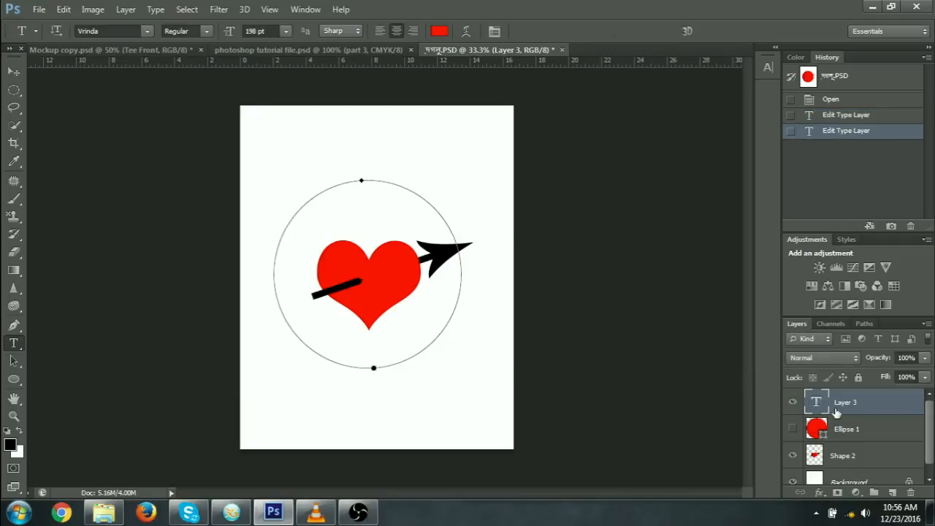
pyautogui.click(366, 180)
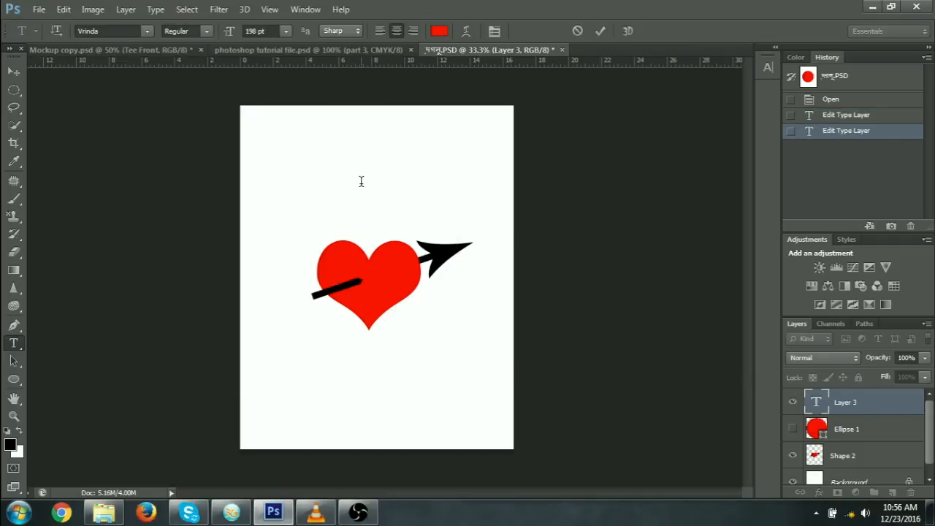
pyautogui.write('I  LOVE')
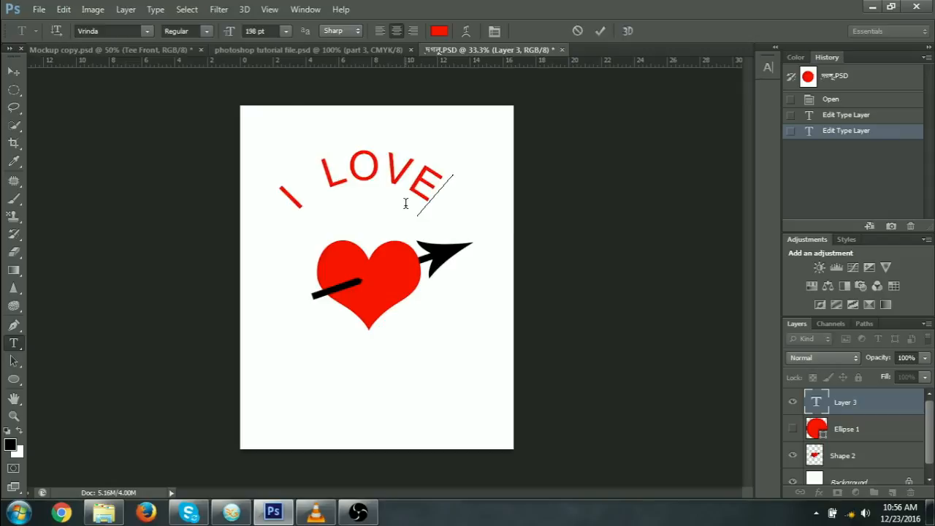
pyautogui.write('  YOIU')
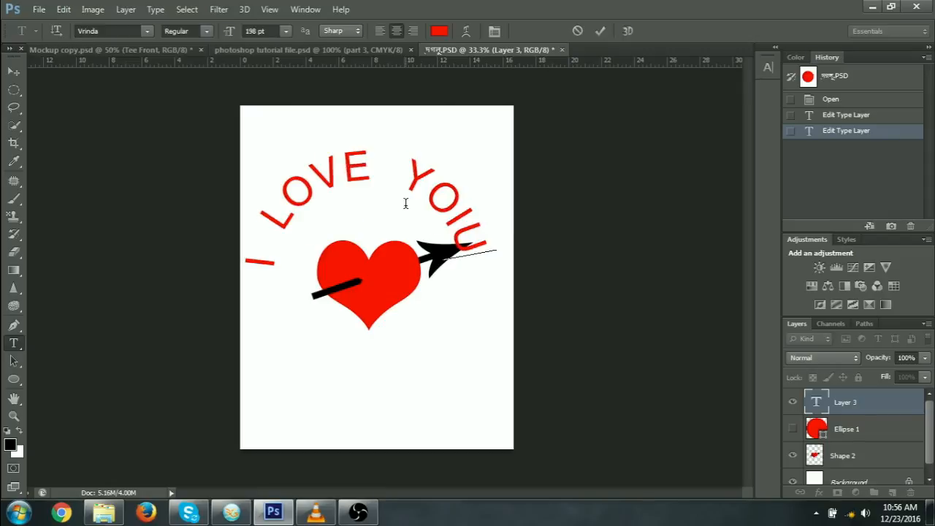
pyautogui.press('BackSpace')
pyautogui.press('BackSpace')
pyautogui.write('U')
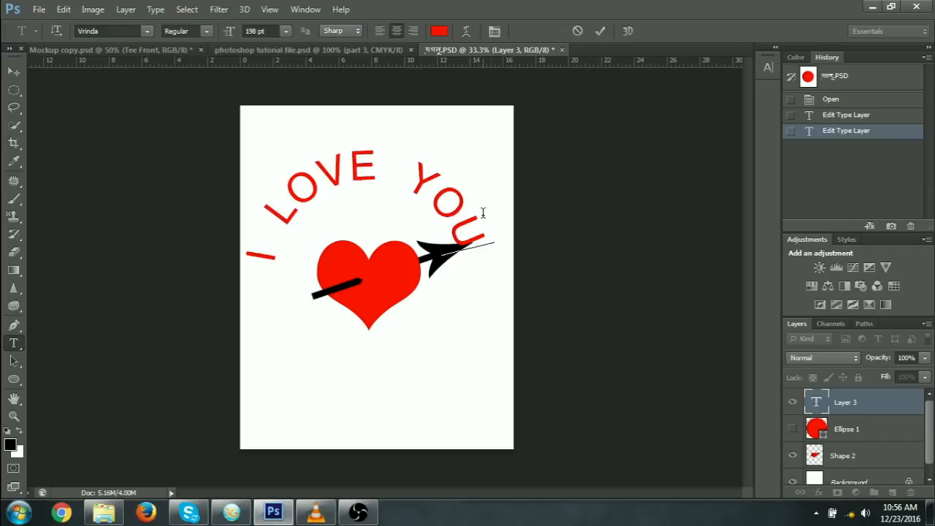
# Step: Select all of the curved I LOVE YOU text and set its font to War is Over
pyautogui.moveTo(494, 248); pyautogui.dragTo(256, 259)
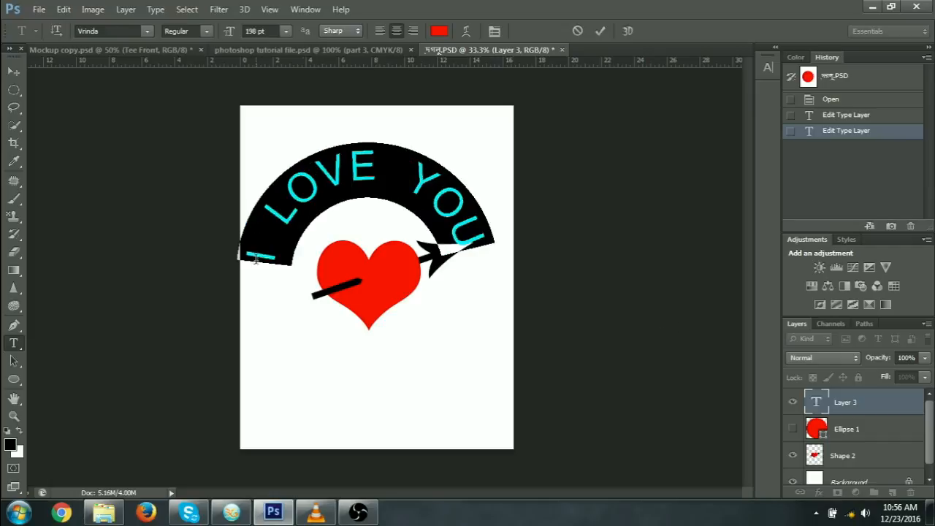
pyautogui.click(769, 72)
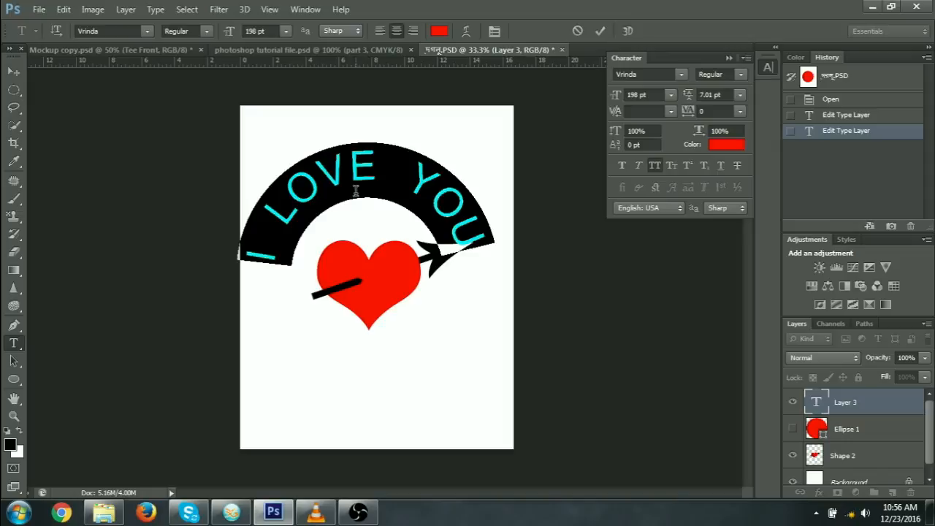
pyautogui.click(681, 75)
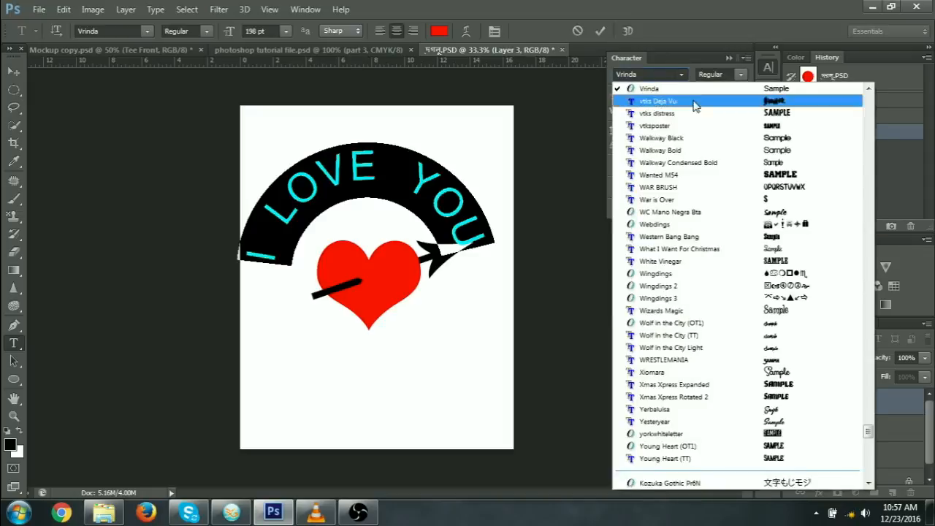
pyautogui.click(699, 139)
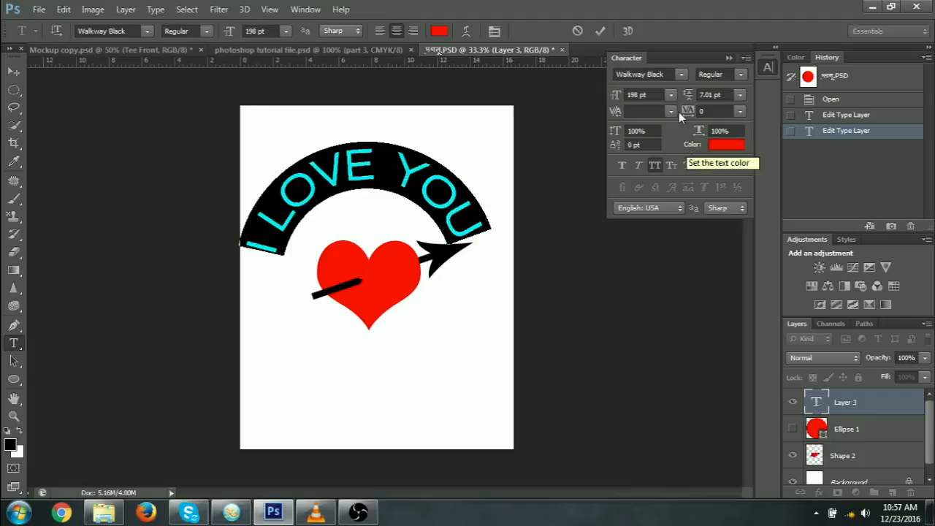
pyautogui.click(653, 76)
pyautogui.press('Down')
pyautogui.press('Down')
pyautogui.press('Down')
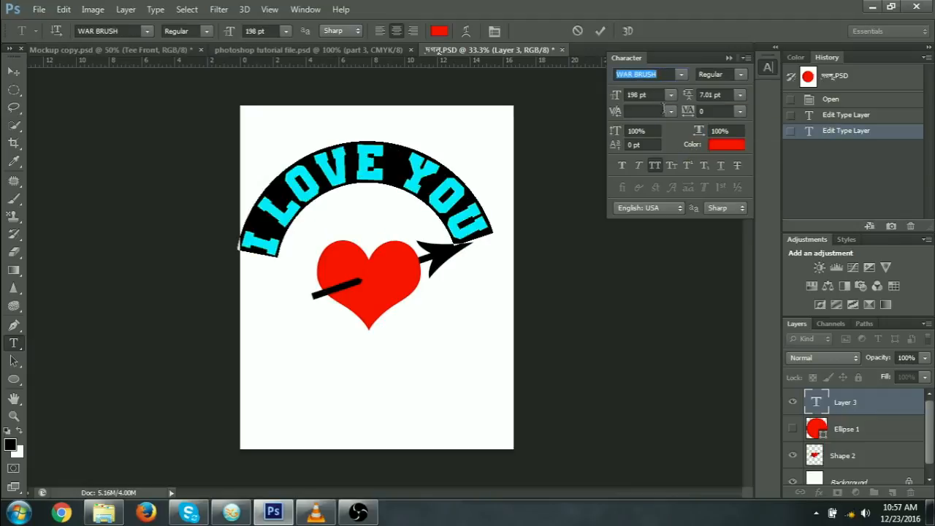
pyautogui.press('Down')
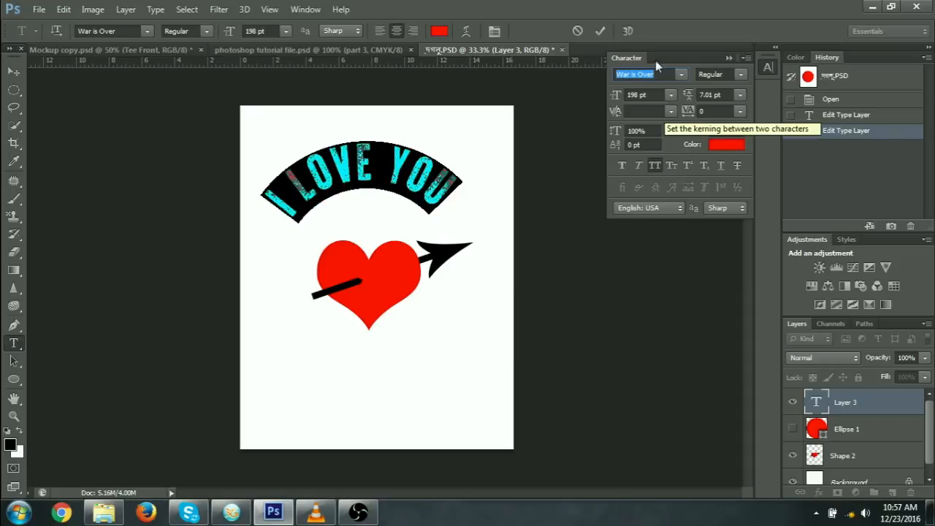
pyautogui.click(600, 31)
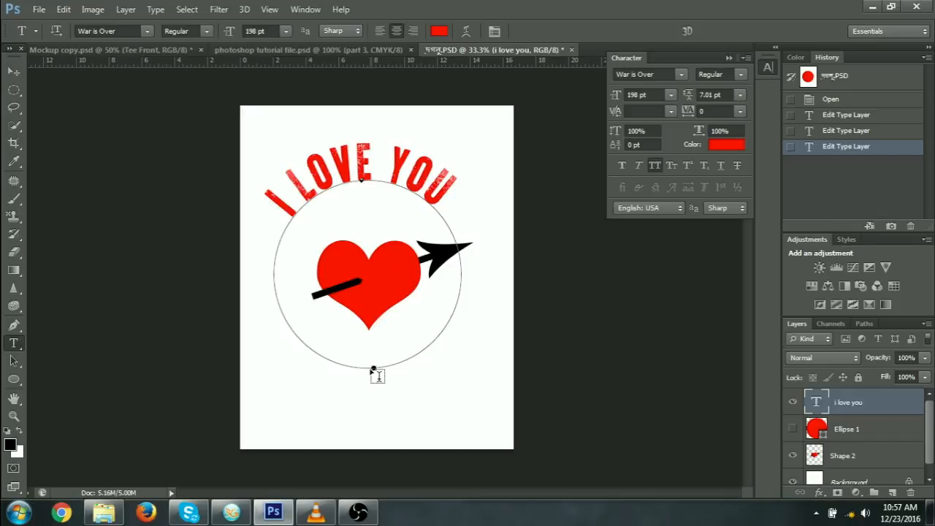
pyautogui.click(14, 71)
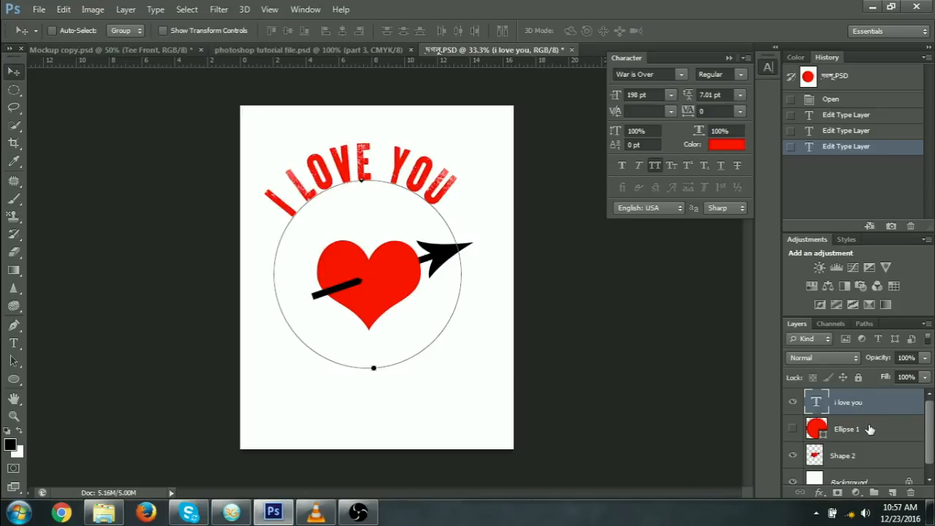
pyautogui.hotkey('ctrl', 'j')
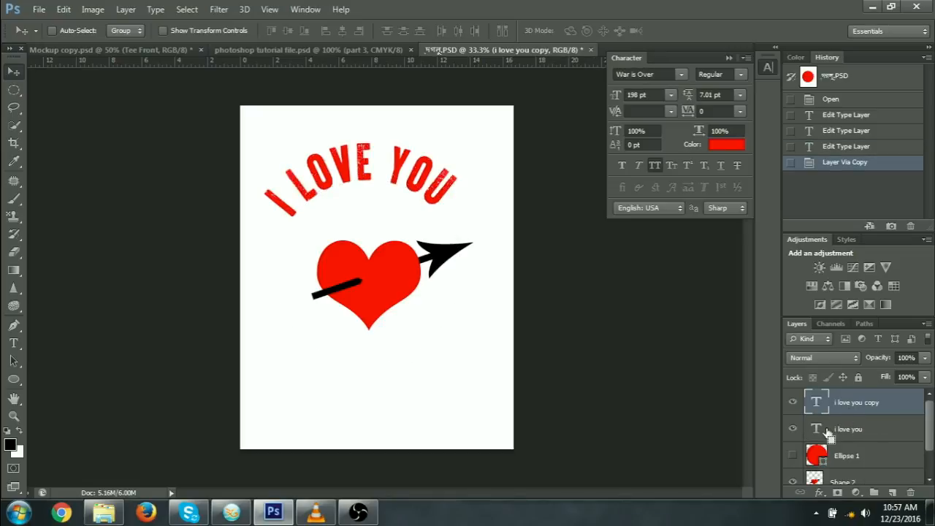
pyautogui.hotkey('ctrl', 'z')
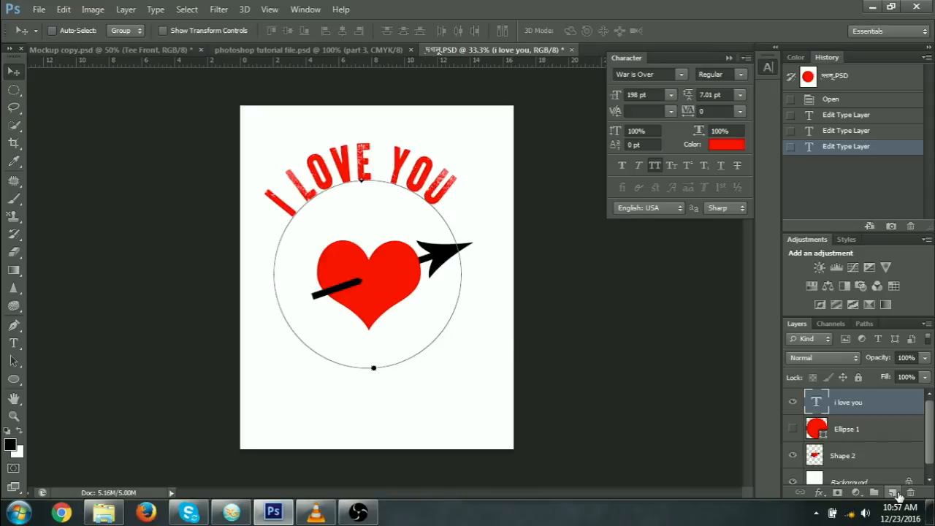
pyautogui.click(894, 493)
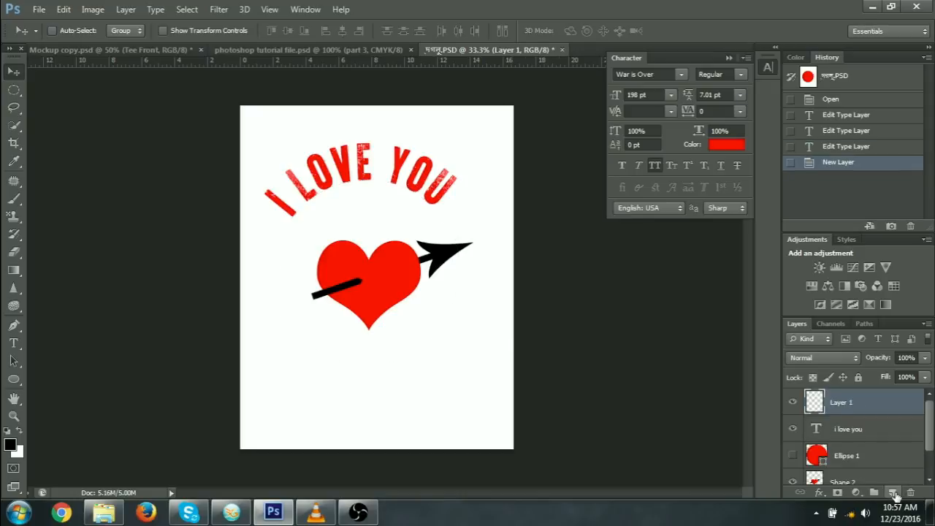
pyautogui.hotkey('ctrl', 'z')
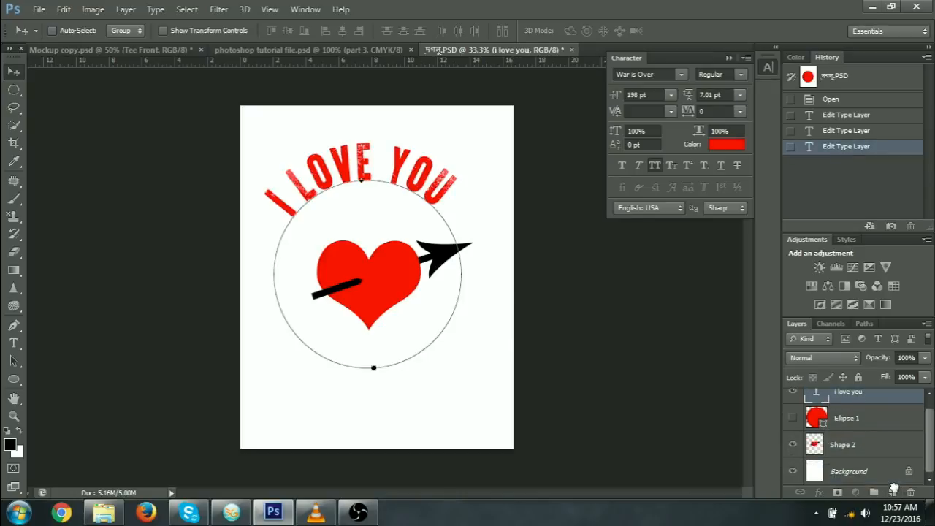
# Step: Duplicate the "i love you" text layer and activate the Path Selection Tool
pyautogui.moveTo(892, 487); pyautogui.dragTo(893, 488)
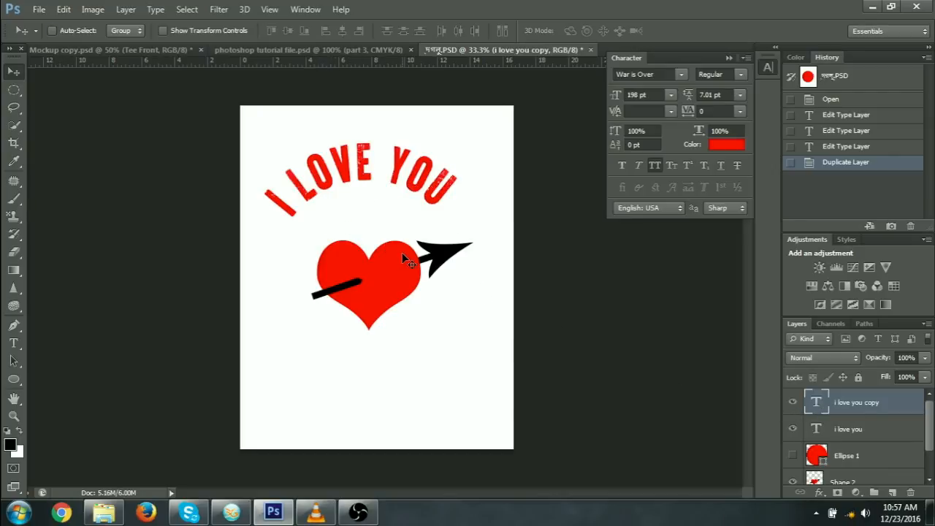
pyautogui.hotkey('ctrl', 't')
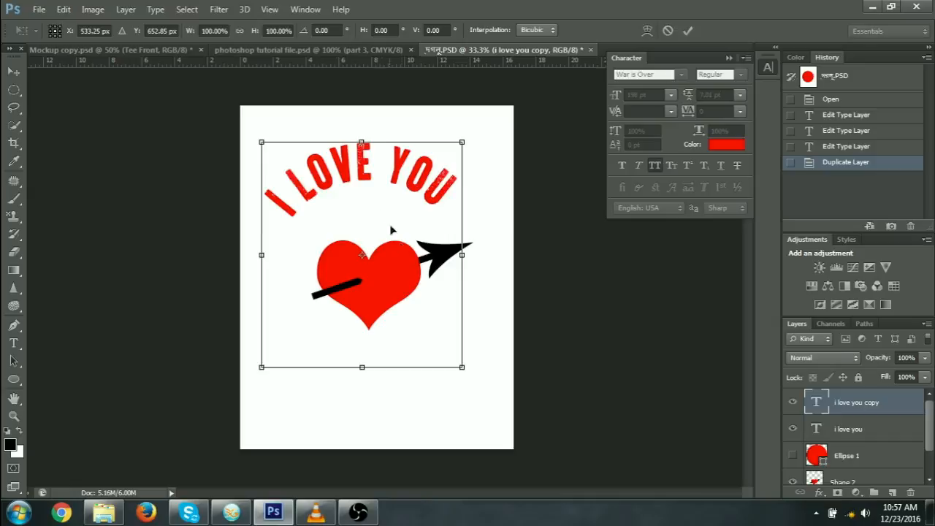
pyautogui.click(689, 31)
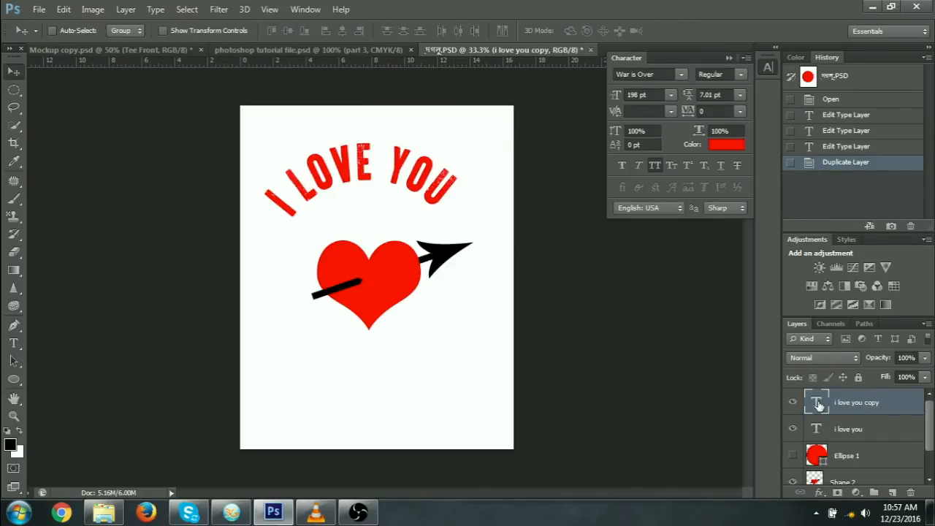
pyautogui.doubleClick(818, 404)
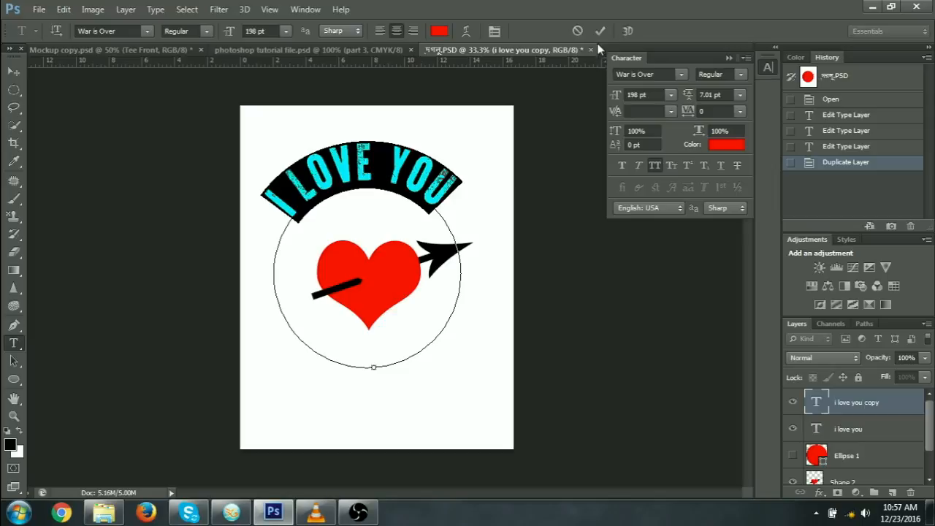
pyautogui.click(12, 365)
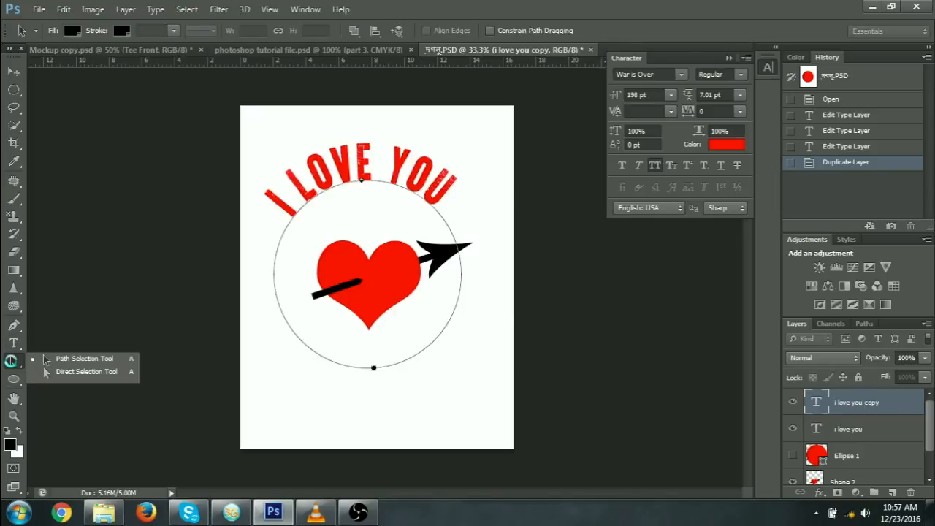
pyautogui.click(66, 361)
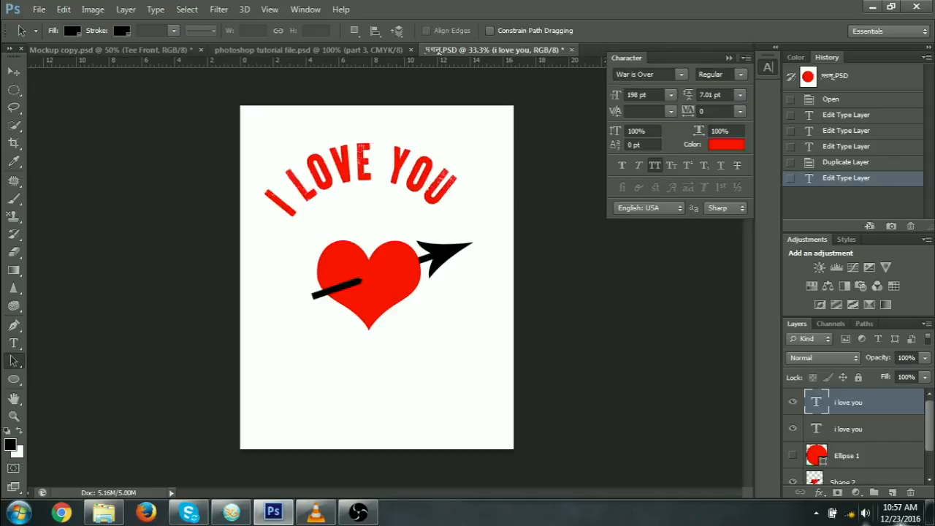
pyautogui.click(359, 159)
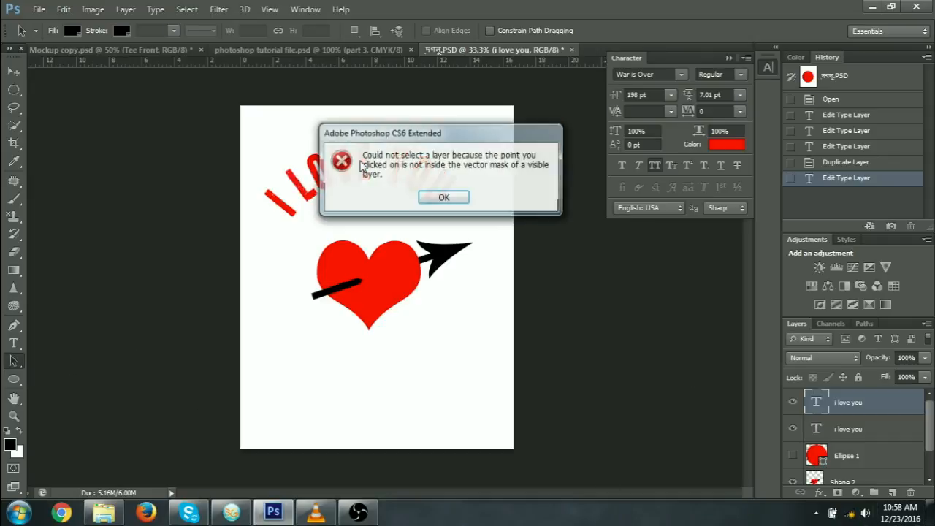
pyautogui.click(443, 197)
pyautogui.click(792, 455)
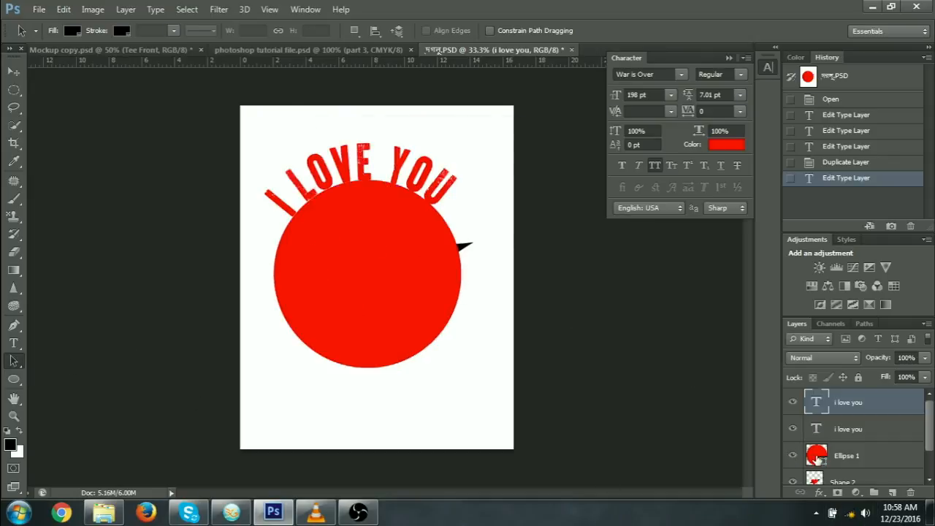
pyautogui.click(818, 459)
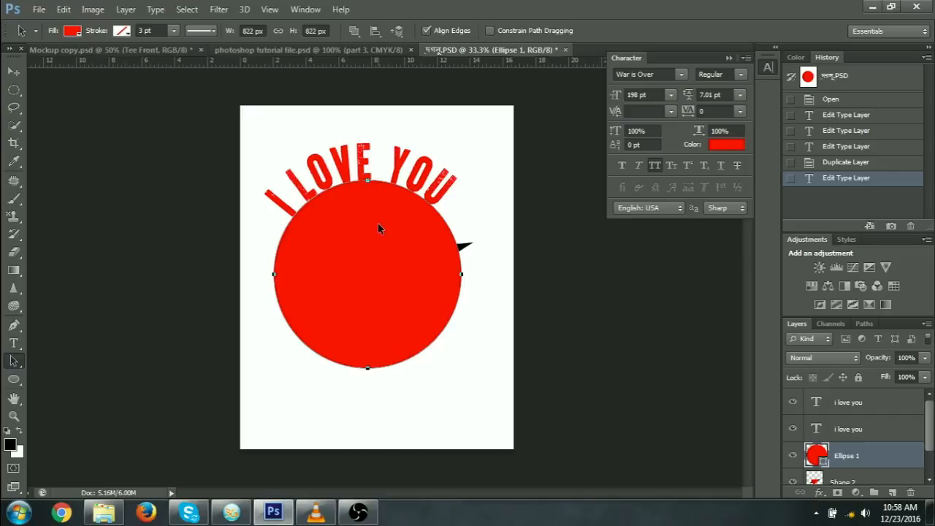
pyautogui.click(367, 180)
pyautogui.click(793, 456)
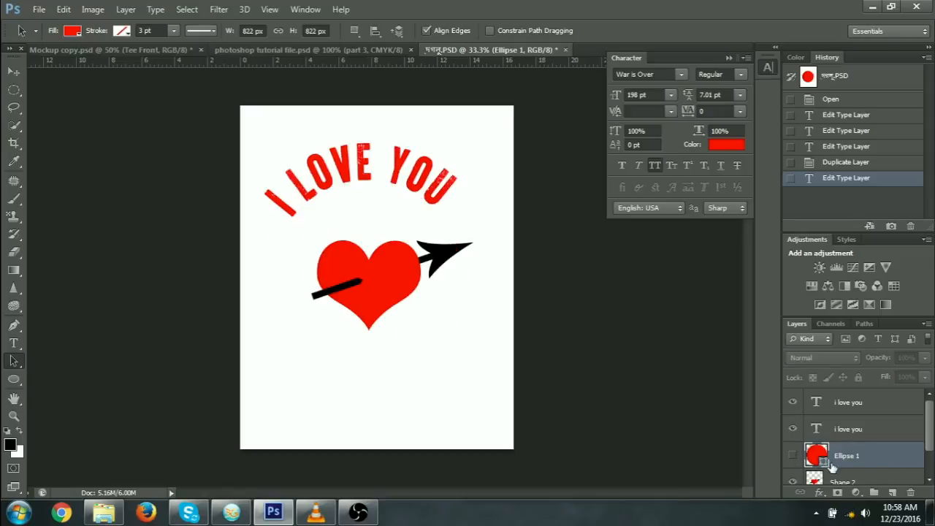
# Step: Rotate the duplicated I LOVE YOU path text 165 degrees so it runs around the bottom of the circle
pyautogui.click(826, 407)
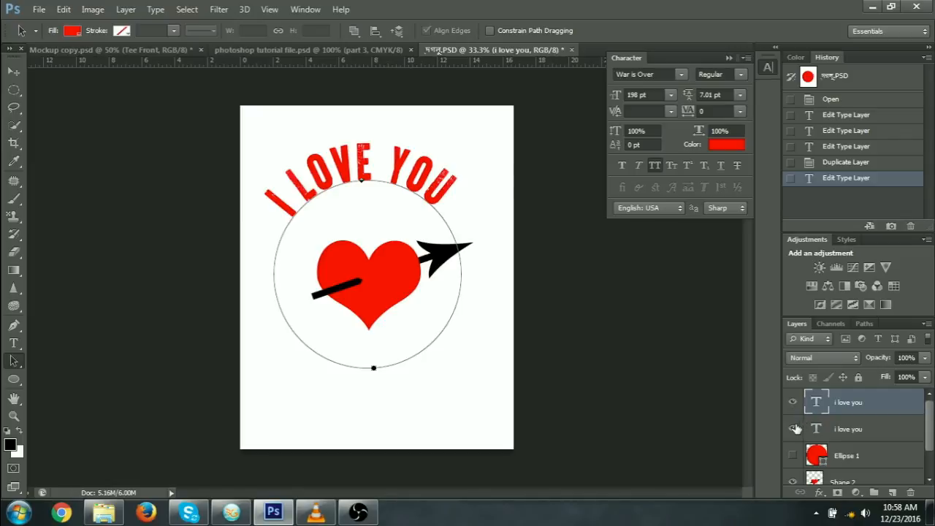
pyautogui.click(795, 431)
pyautogui.hotkey('ctrl', 't')
pyautogui.moveTo(509, 307); pyautogui.dragTo(483, 406)
pyautogui.hotkey('ctrl', 'z')
pyautogui.moveTo(471, 178); pyautogui.dragTo(310, 350)
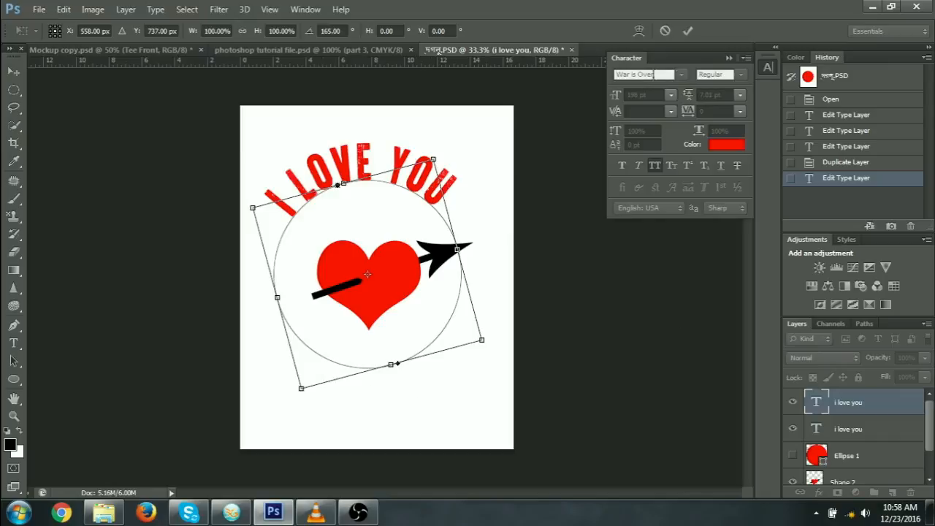
pyautogui.click(687, 31)
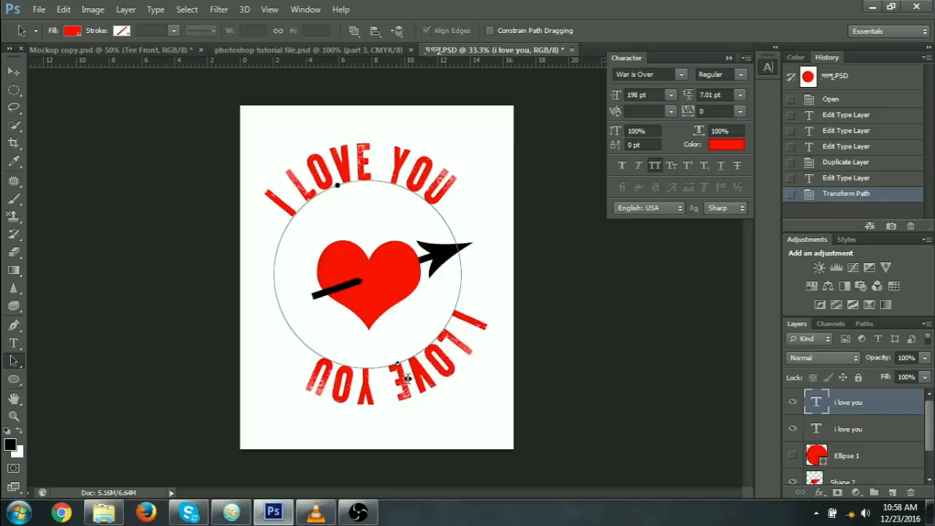
# Step: Flip the lower text inside the circle, centre it under the heart, and set its baseline shift to -155 pt
pyautogui.moveTo(399, 364); pyautogui.dragTo(365, 369)
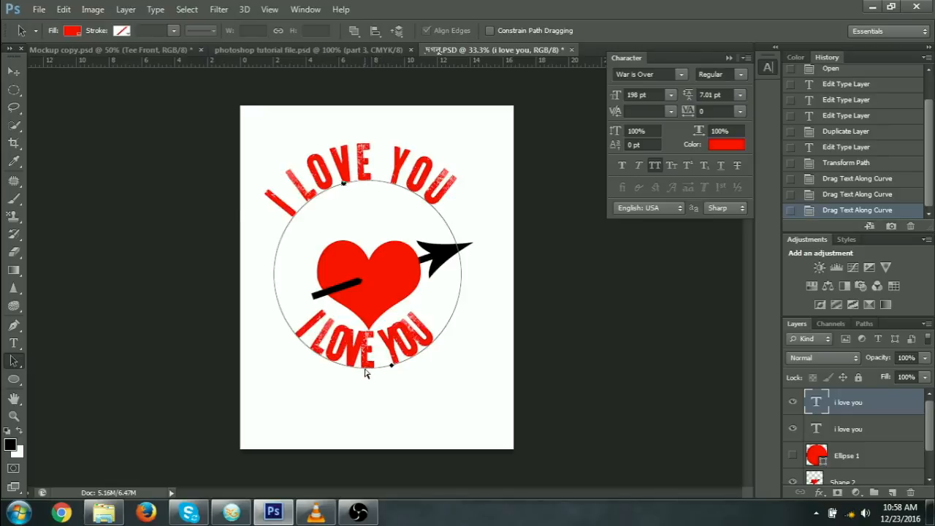
pyautogui.hotkey('ctrl', 'z')
pyautogui.moveTo(392, 369); pyautogui.dragTo(366, 371)
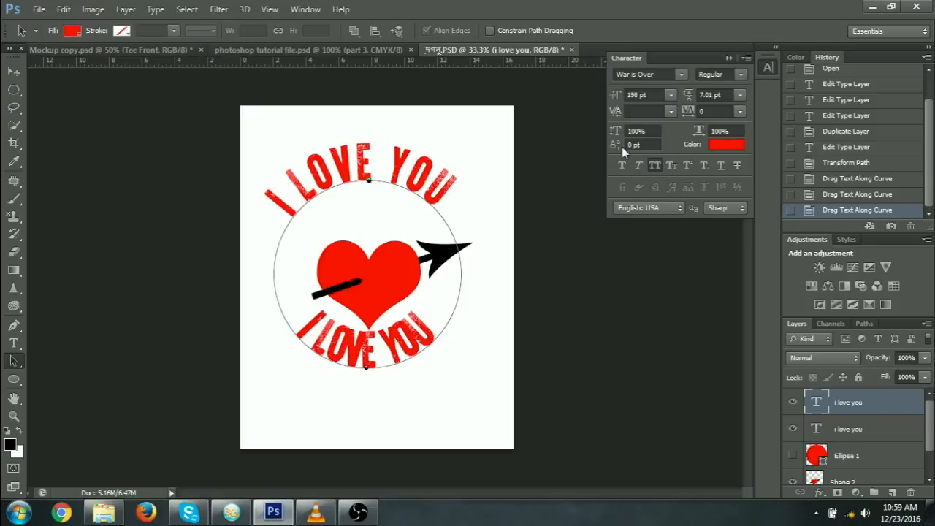
pyautogui.moveTo(618, 148)
pyautogui.mouseDown()
pyautogui.moveTo(567, 151)
pyautogui.moveTo(613, 147)
pyautogui.moveTo(572, 158)
pyautogui.moveTo(612, 146)
pyautogui.moveTo(599, 149)
pyautogui.mouseUp()
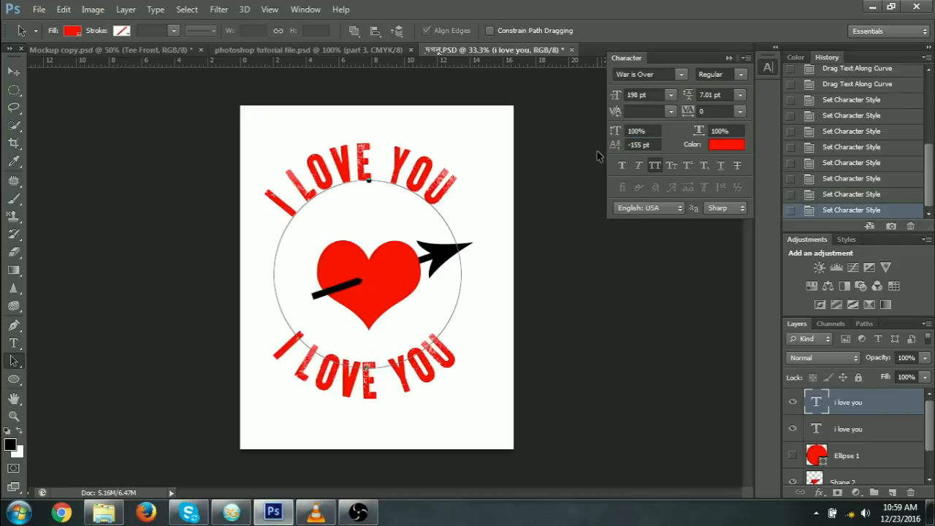
# Step: Set the lower text's baseline shift to -165 pt and scale both I LOVE YOU text layers down to about 86%
pyautogui.click(645, 144)
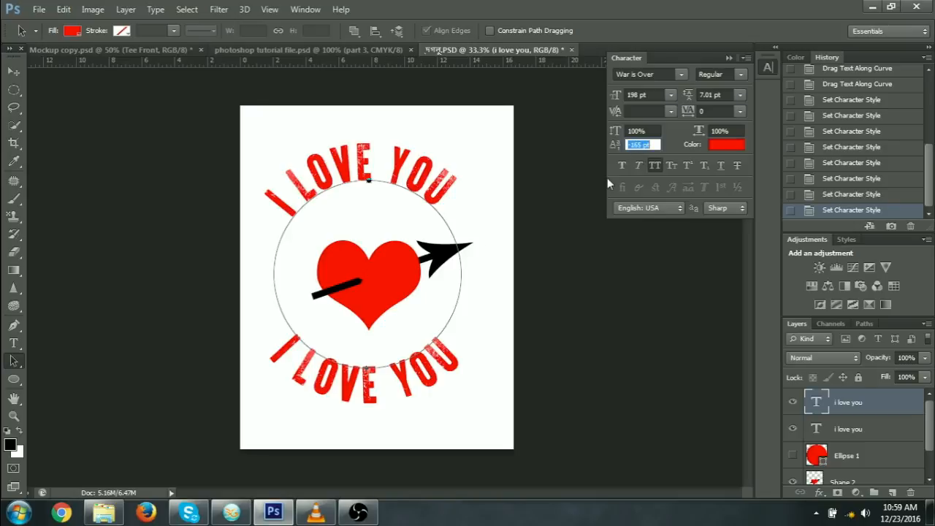
pyautogui.press('Return')
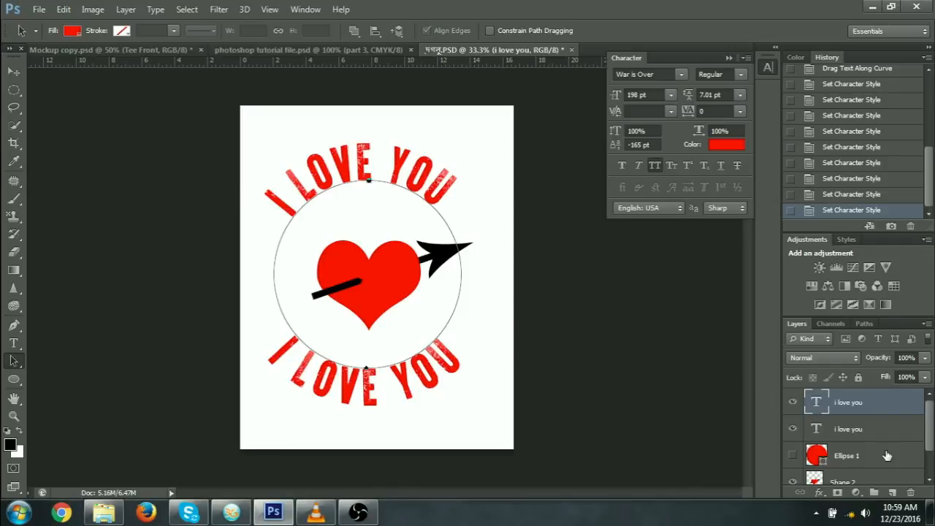
pyautogui.keyDown('shift'); pyautogui.click(848, 434); pyautogui.keyUp('shift')
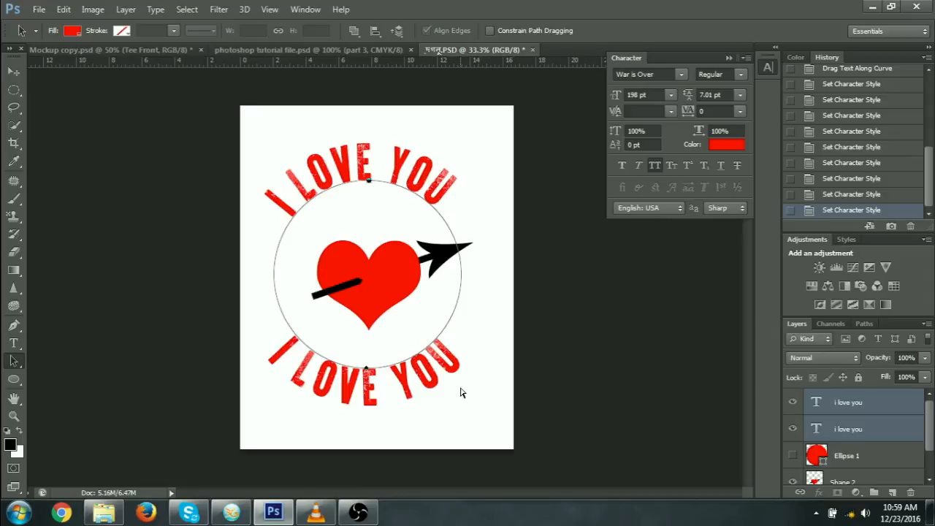
pyautogui.hotkey('ctrl', 't')
pyautogui.moveTo(461, 407); pyautogui.dragTo(449, 388)
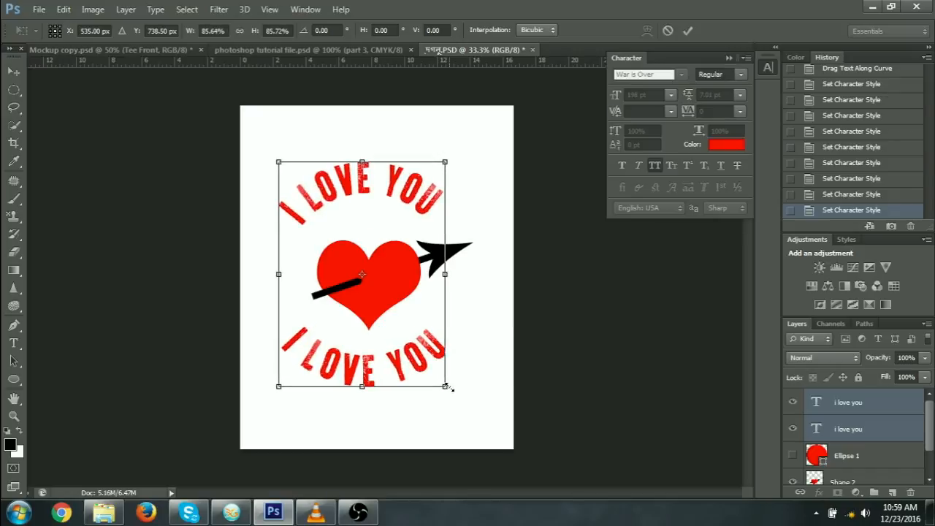
pyautogui.click(689, 30)
pyautogui.press('a')
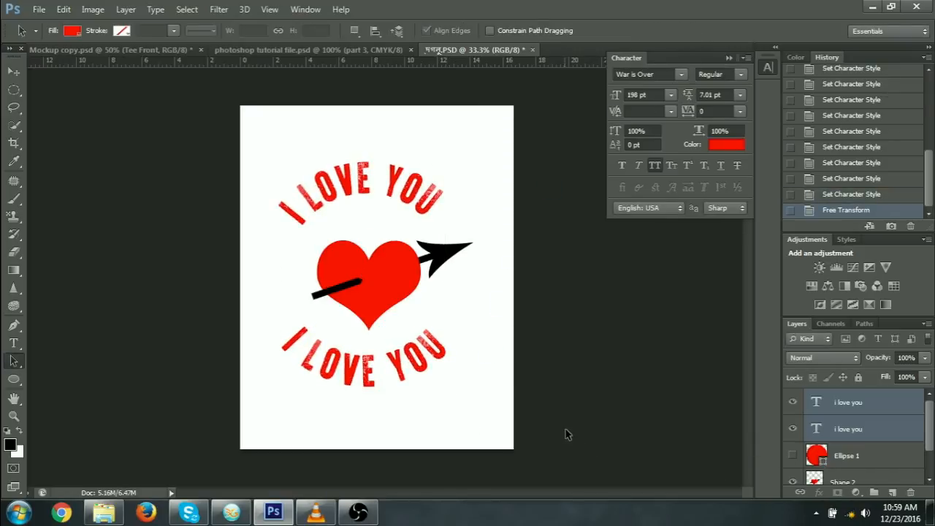
# Step: Rotate both I LOVE YOU text layers together by about -18.5 degrees around the heart
pyautogui.hotkey('ctrl', 't')
pyautogui.moveTo(464, 398); pyautogui.dragTo(498, 358)
pyautogui.click(688, 31)
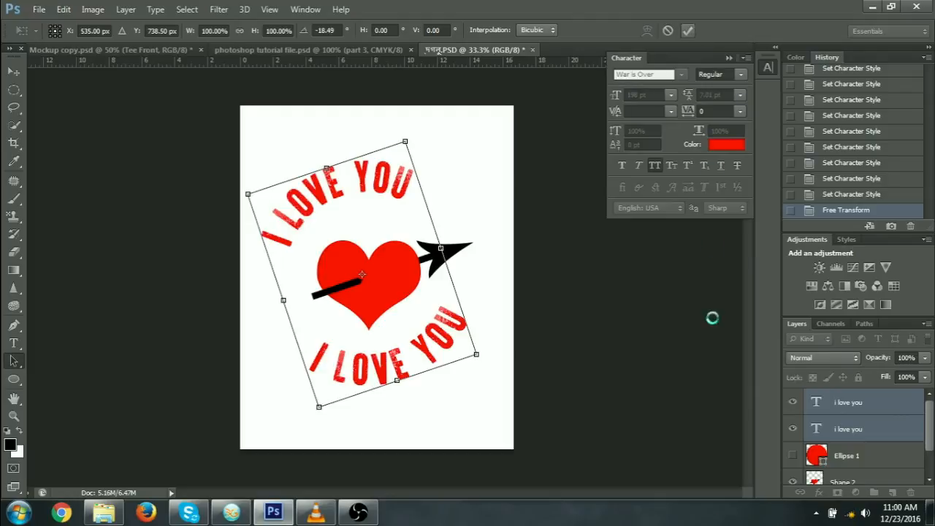
# Step: Move the heart and arrow on the Shape 2 layer slightly left to centre it between the curved texts
pyautogui.scroll(-1, 840, 455)
pyautogui.click(793, 418)
pyautogui.click(793, 418)
pyautogui.click(824, 453)
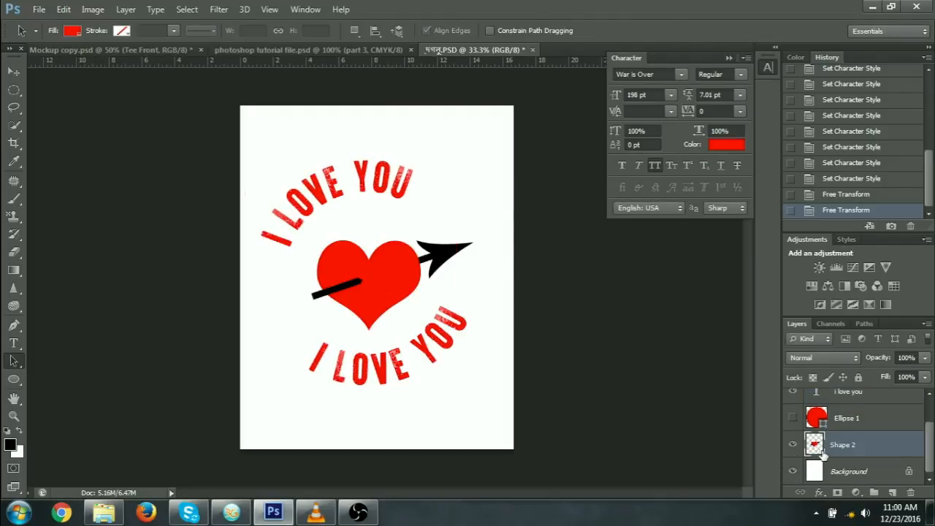
pyautogui.click(391, 302)
pyautogui.click(443, 197)
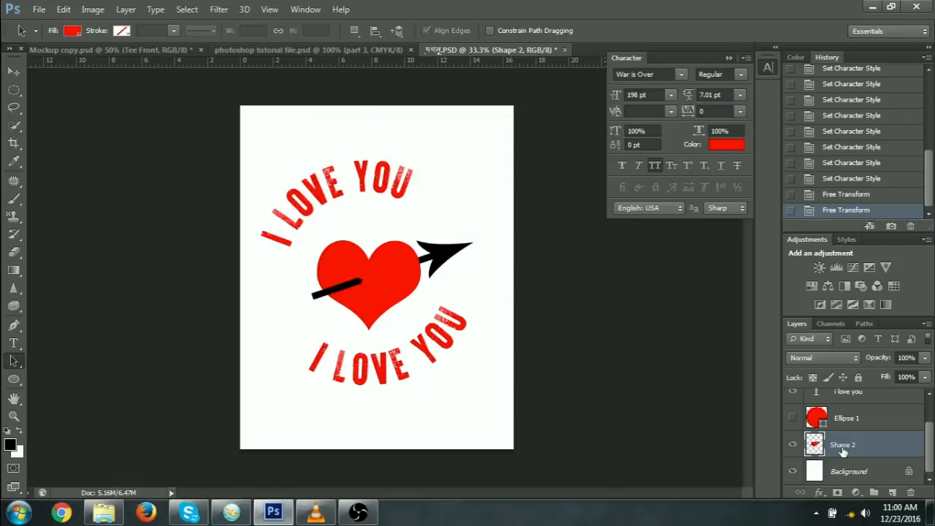
pyautogui.click(14, 71)
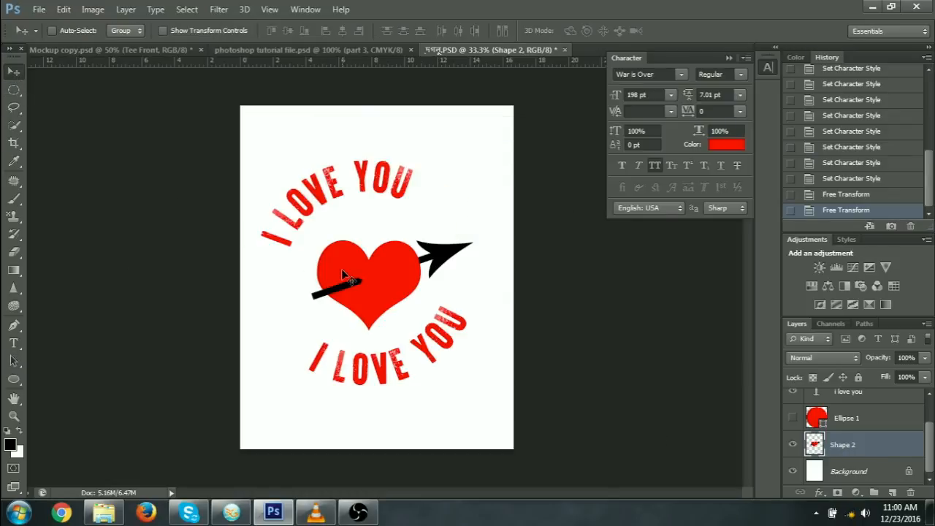
pyautogui.moveTo(380, 271)
pyautogui.mouseDown()
pyautogui.moveTo(366, 269)
pyautogui.moveTo(377, 275)
pyautogui.mouseUp()
# Step: Delete the hidden Ellipse 1 layer
pyautogui.scroll(1, 859, 463)
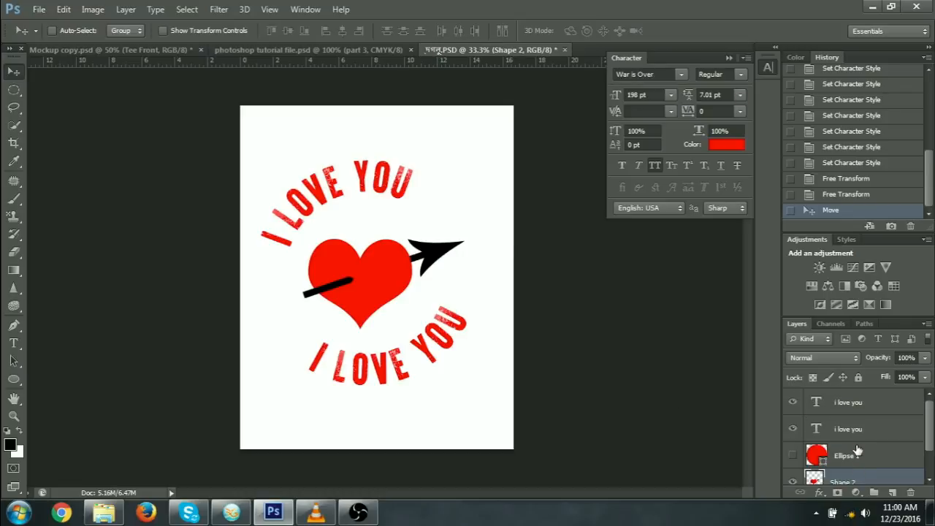
pyautogui.scroll(-1, 856, 457)
pyautogui.click(804, 431)
pyautogui.moveTo(866, 435); pyautogui.dragTo(913, 491)
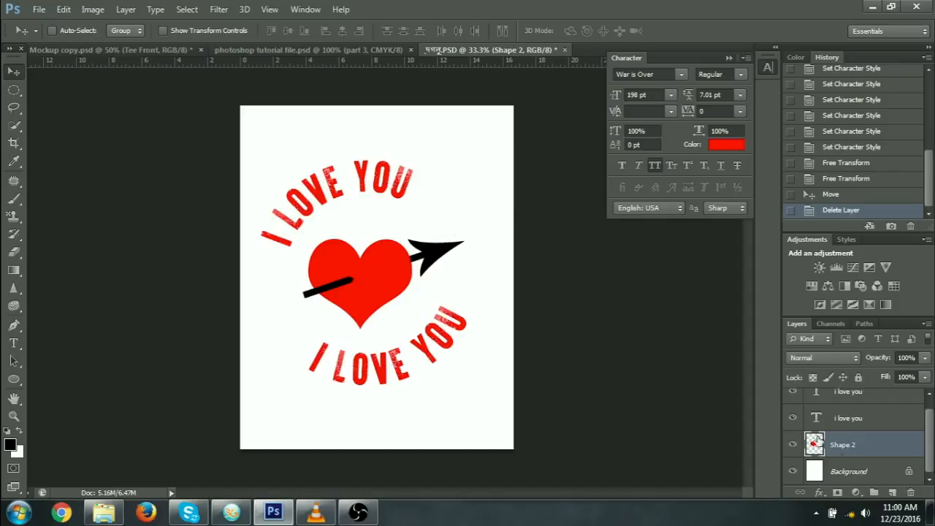
# Step: Try aligning both text layers and Shape 2 by their vertical centres and by their horizontal centres, undoing each alignment
pyautogui.click(851, 410)
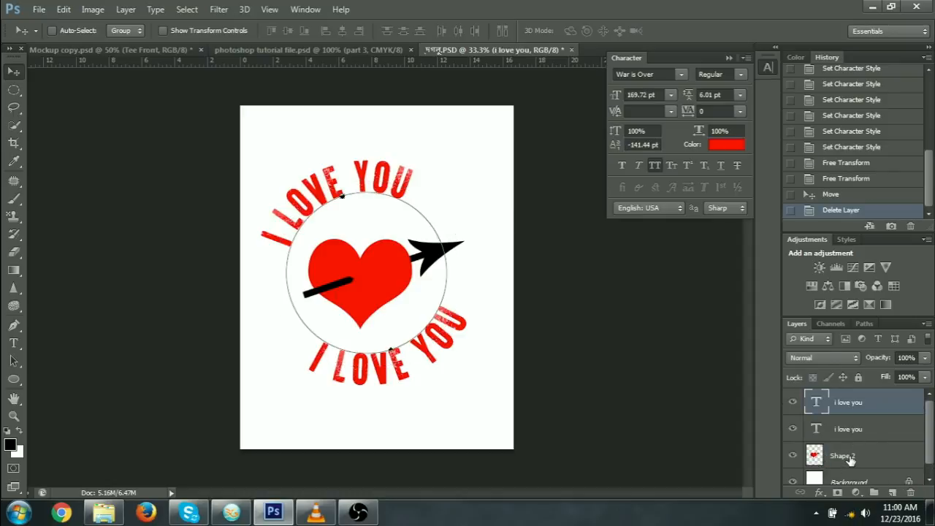
pyautogui.keyDown('shift'); pyautogui.click(851, 456); pyautogui.keyUp('shift')
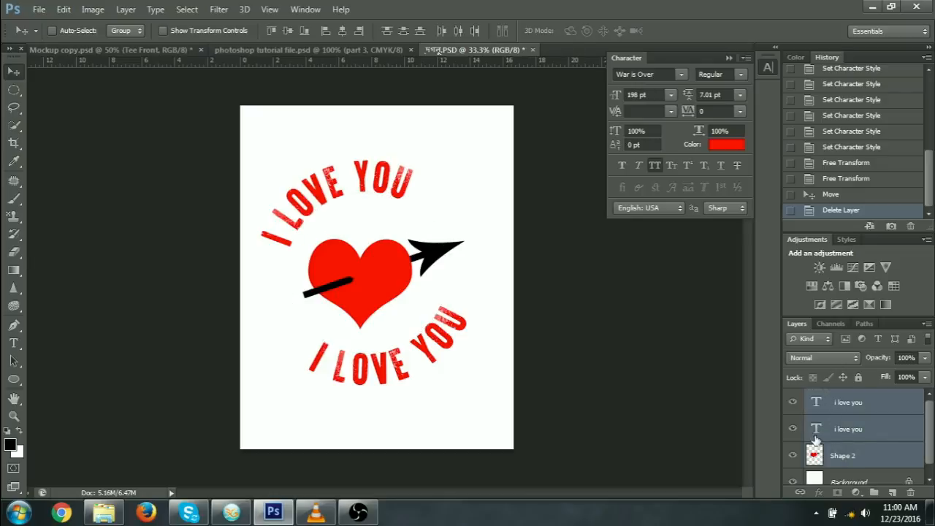
pyautogui.click(288, 30)
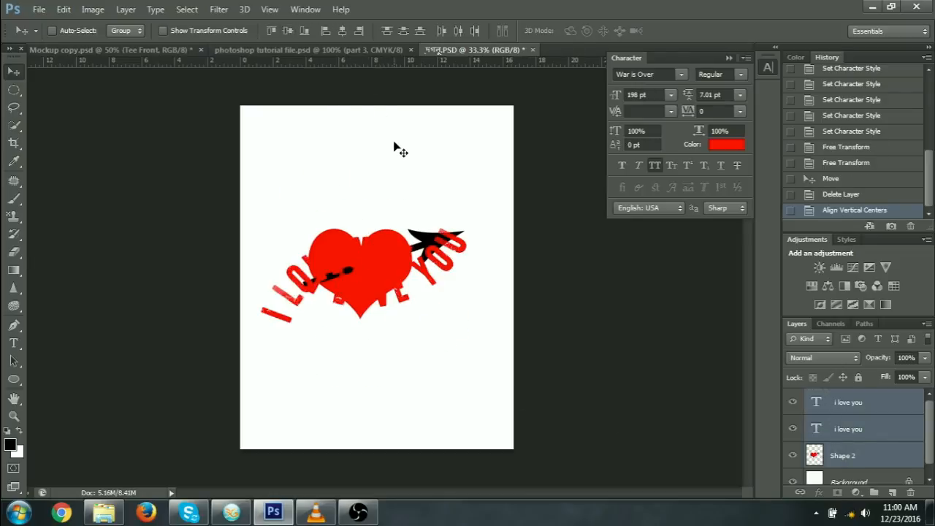
pyautogui.hotkey('ctrl', 'z')
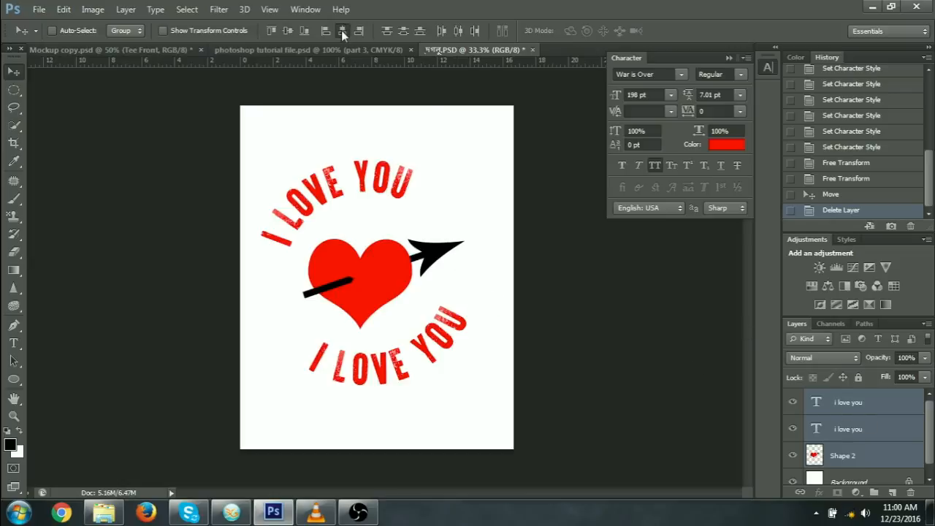
pyautogui.click(341, 30)
pyautogui.hotkey('ctrl', 'z')
# Step: Rotate both I LOVE YOU text layers together by 20 degrees so they sit above and below the heart
pyautogui.click(826, 429)
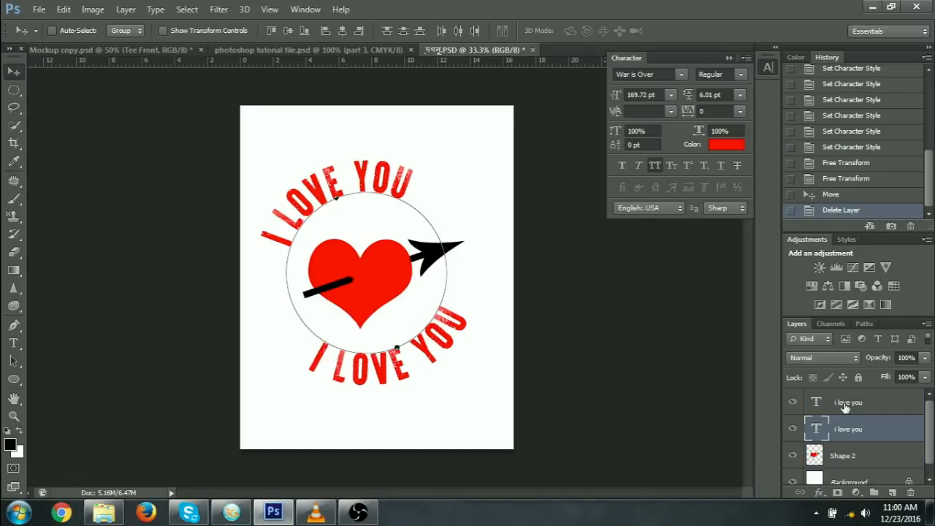
pyautogui.keyDown('shift'); pyautogui.click(842, 406); pyautogui.keyUp('shift')
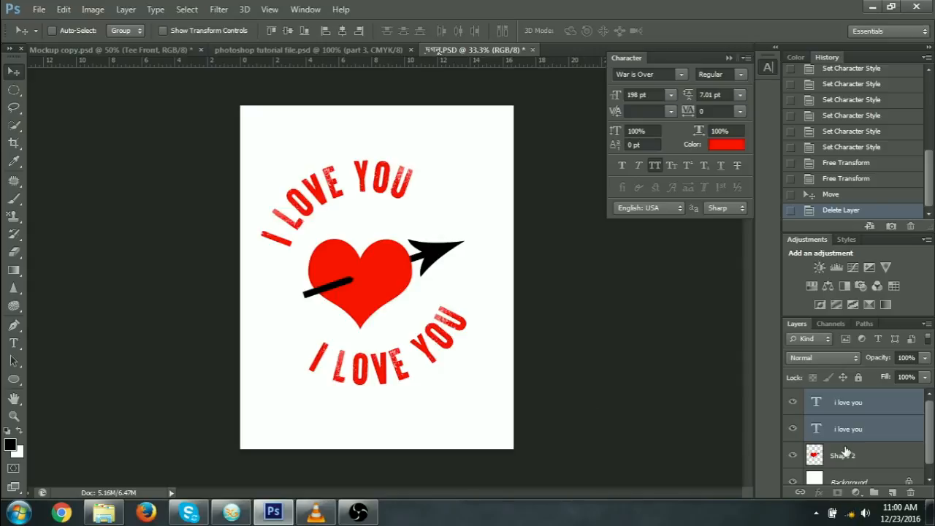
pyautogui.hotkey('ctrl', 't')
pyautogui.moveTo(484, 401); pyautogui.dragTo(428, 417)
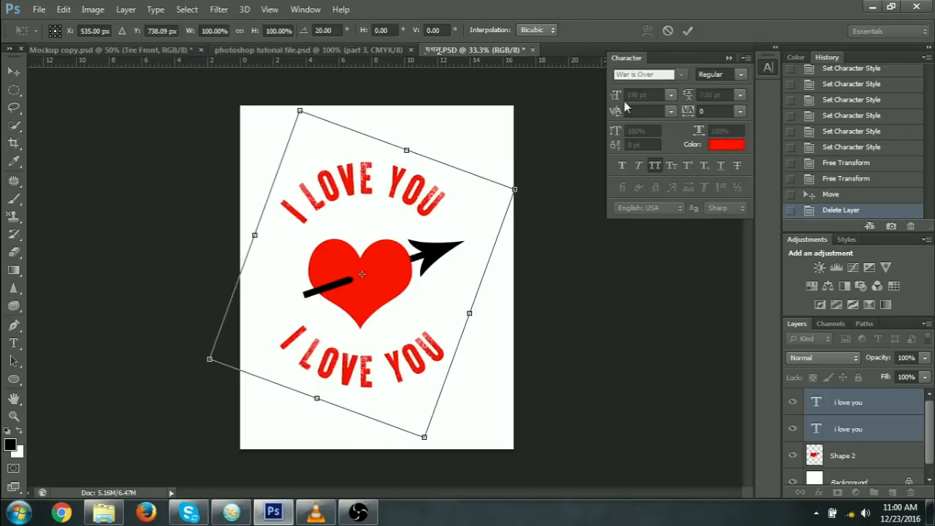
pyautogui.click(687, 30)
# Step: Align both text layers and Shape 2 by their horizontal centres, and move the heart and arrow right to centre it between the texts
pyautogui.keyDown('shift'); pyautogui.click(843, 457); pyautogui.keyUp('shift')
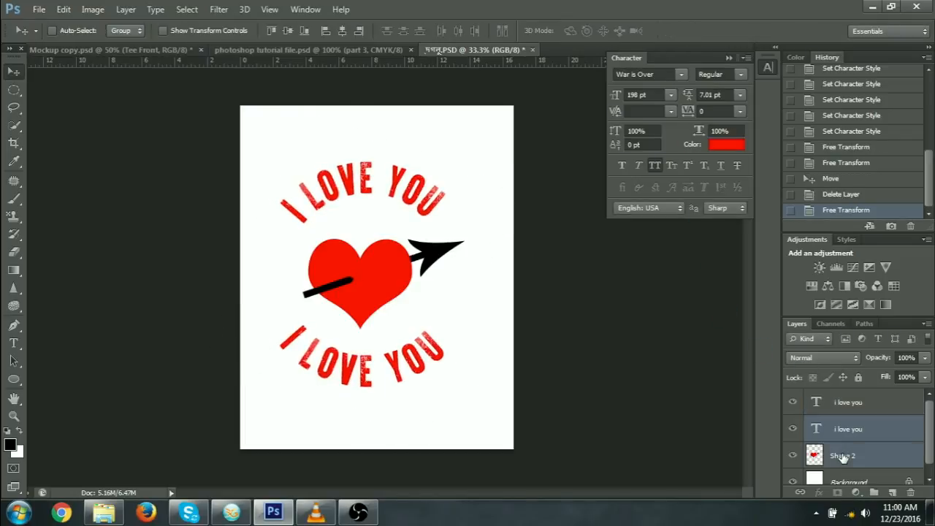
pyautogui.keyDown('shift'); pyautogui.click(860, 412); pyautogui.keyUp('shift')
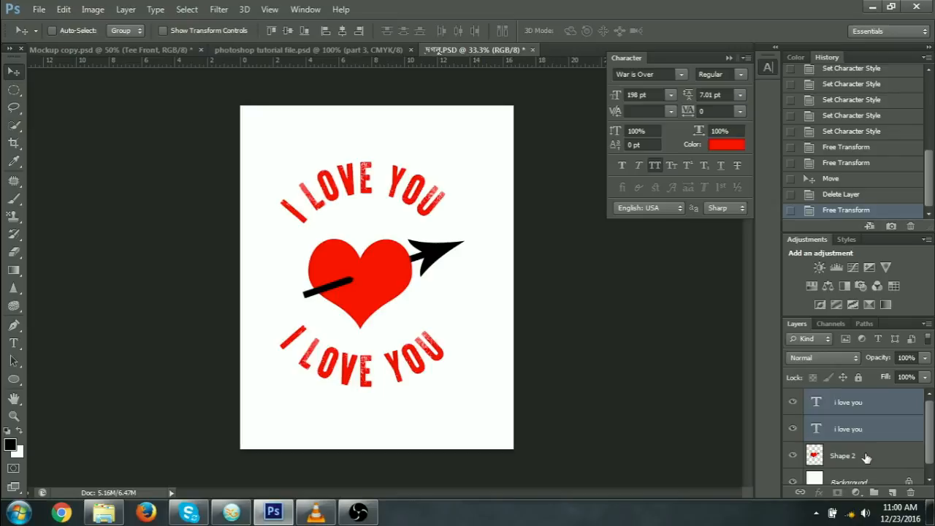
pyautogui.keyDown('shift'); pyautogui.click(865, 458); pyautogui.keyUp('shift')
pyautogui.click(288, 30)
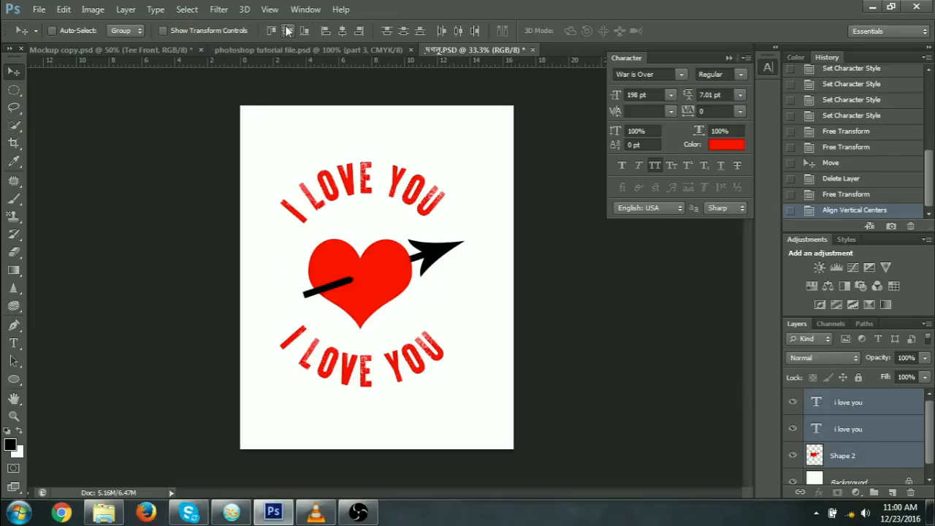
pyautogui.hotkey('ctrl', 'z')
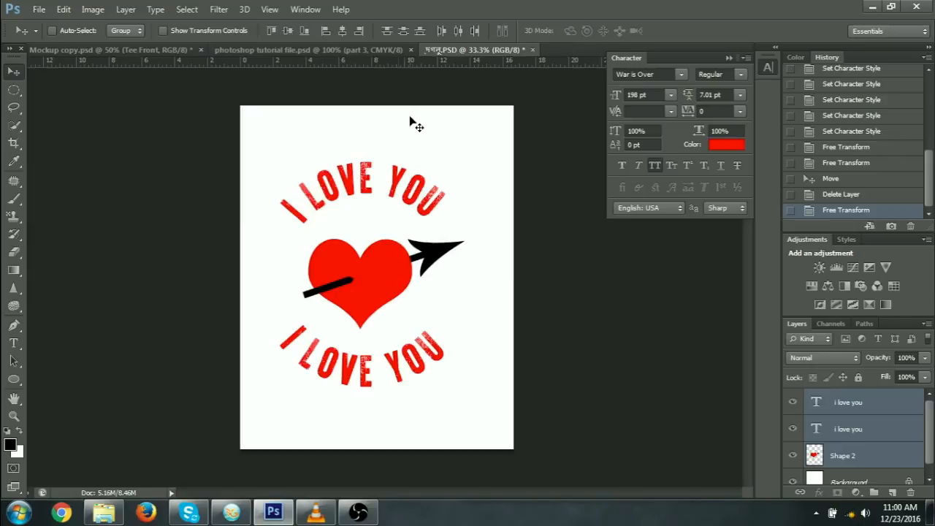
pyautogui.click(342, 29)
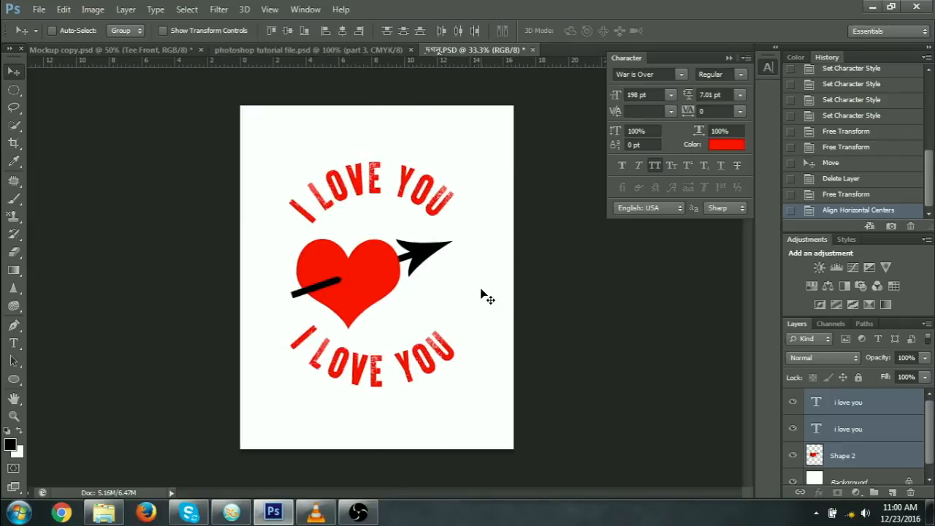
pyautogui.click(851, 457)
pyautogui.moveTo(378, 263); pyautogui.dragTo(396, 270)
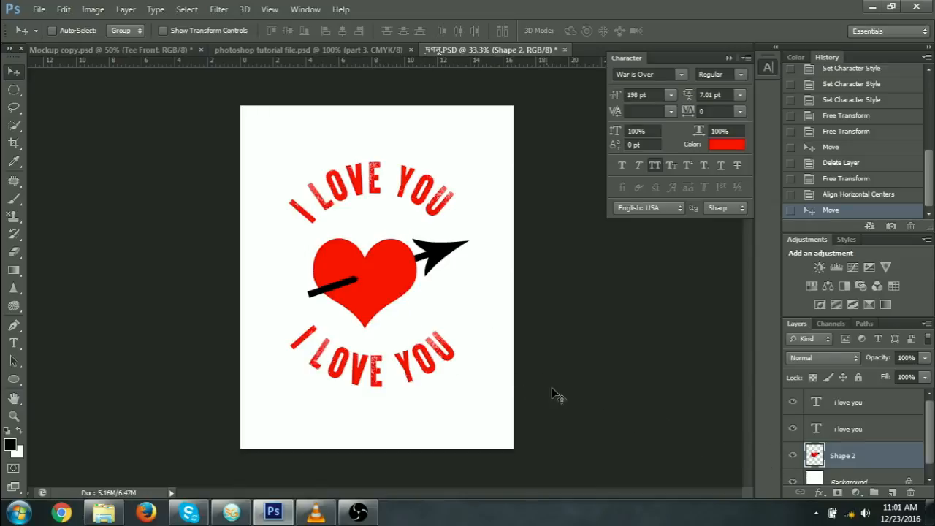
# Step: Change the colour of the upper I LOVE YOU text to black (000000)
pyautogui.click(840, 431)
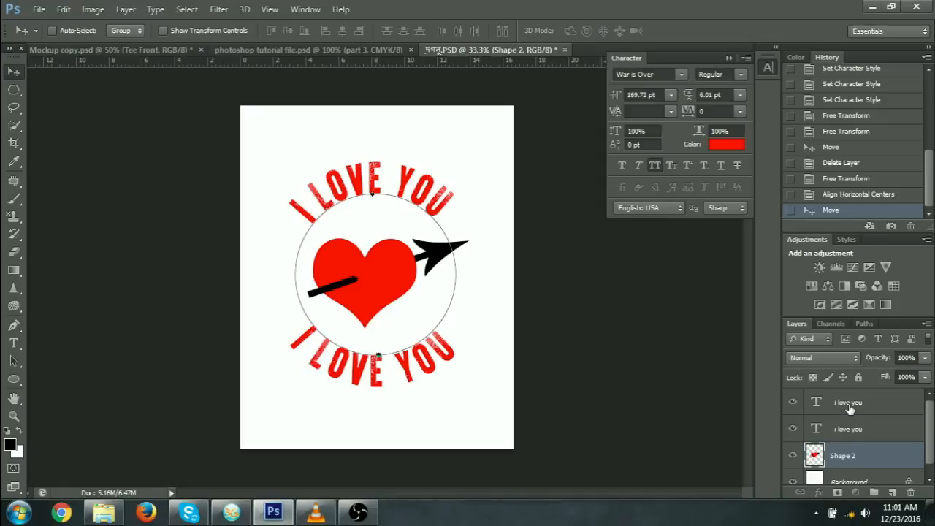
pyautogui.doubleClick(817, 429)
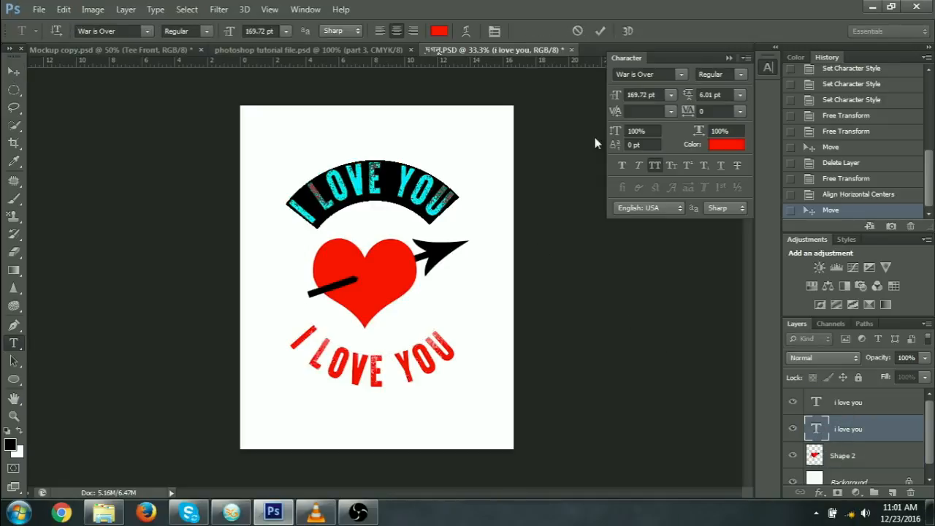
pyautogui.click(438, 30)
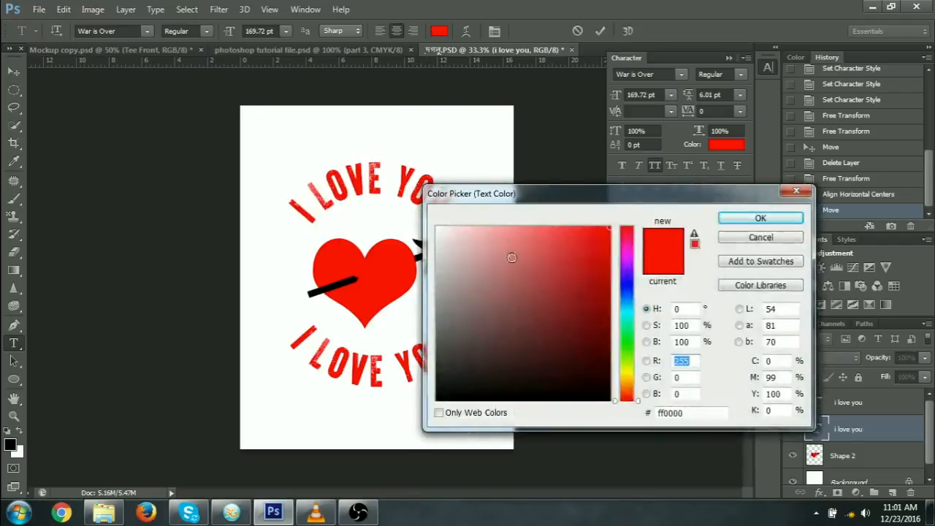
pyautogui.write('0')
pyautogui.click(761, 219)
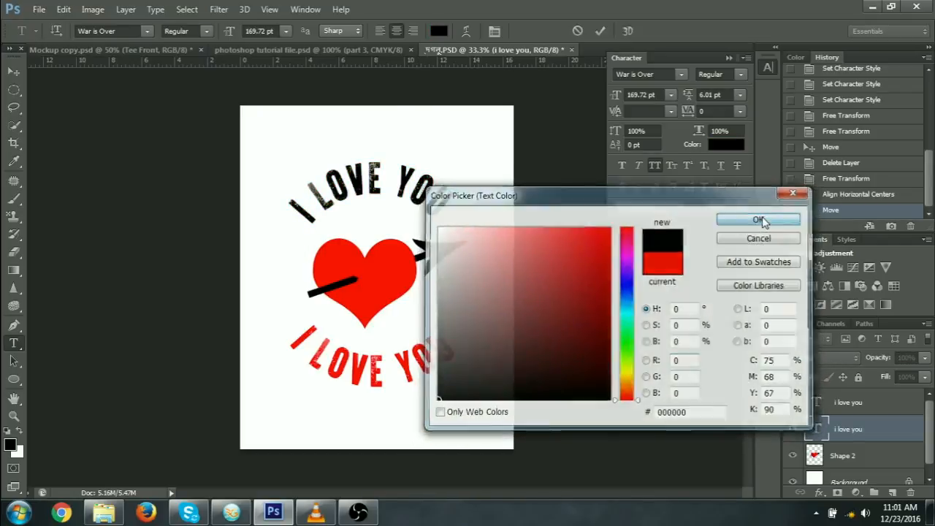
pyautogui.click(829, 459)
pyautogui.press('v')
# Step: Recolour the lower I LOVE YOU text black by sampling a black colour
pyautogui.click(816, 409)
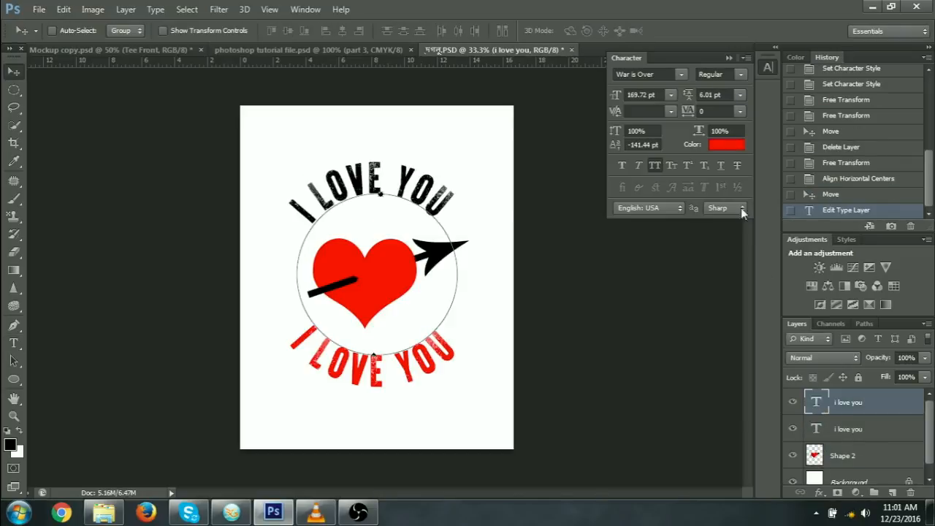
pyautogui.click(721, 149)
pyautogui.moveTo(442, 394); pyautogui.dragTo(397, 434)
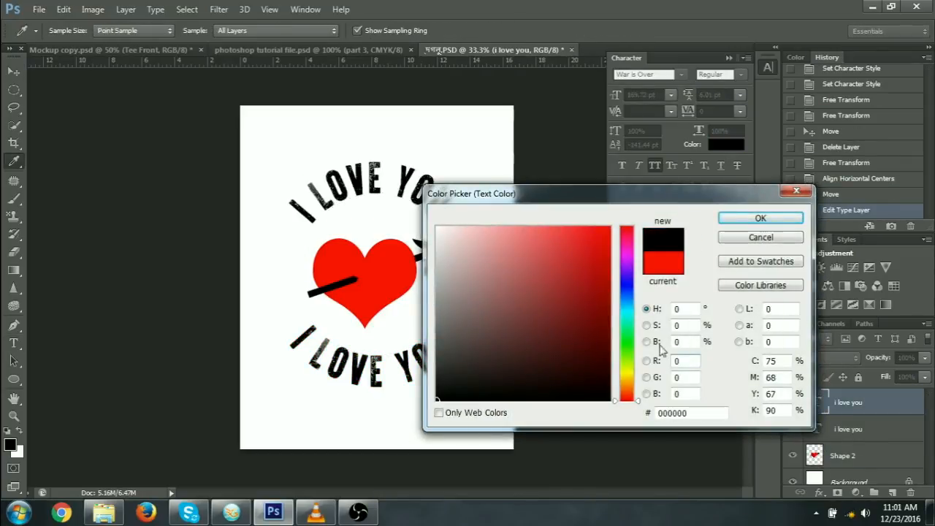
pyautogui.click(795, 225)
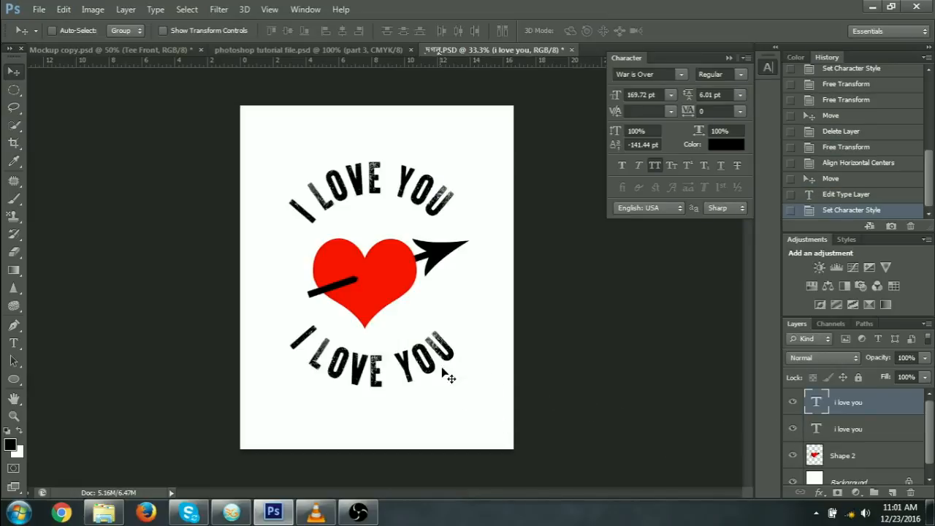
# Step: Create a new layer group, put both text layers and Shape 2 inside it, and collapse the group
pyautogui.keyDown('shift'); pyautogui.click(854, 461); pyautogui.keyUp('shift')
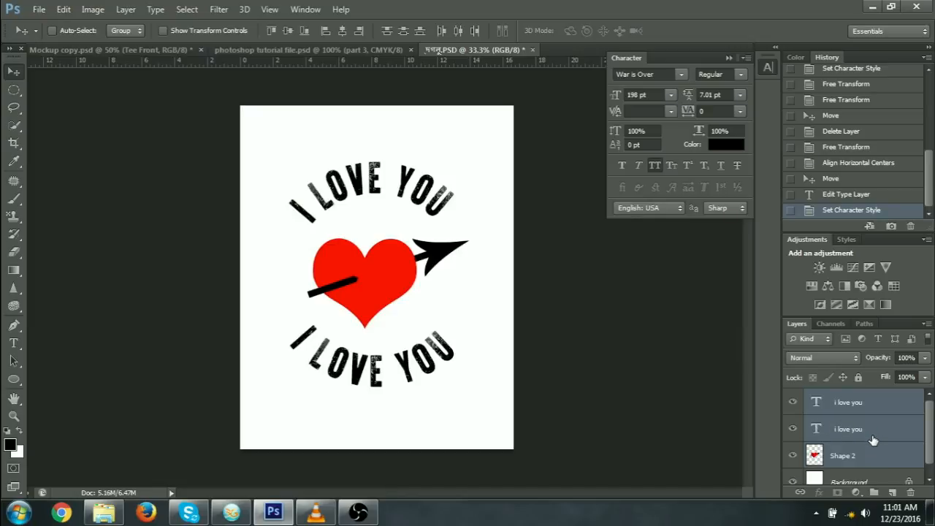
pyautogui.click(874, 493)
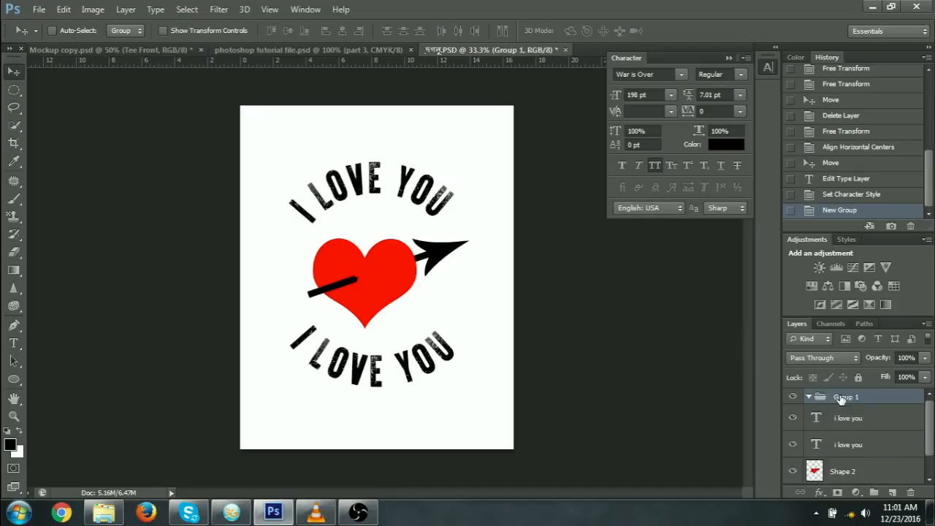
pyautogui.click(810, 396)
pyautogui.click(859, 472)
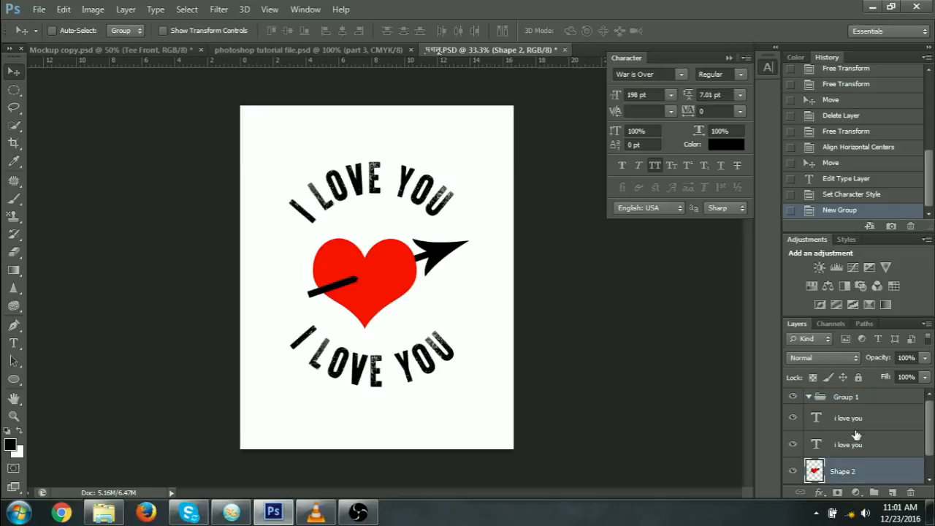
pyautogui.keyDown('shift'); pyautogui.click(858, 425); pyautogui.keyUp('shift')
pyautogui.moveTo(858, 425); pyautogui.dragTo(847, 398)
pyautogui.click(808, 397)
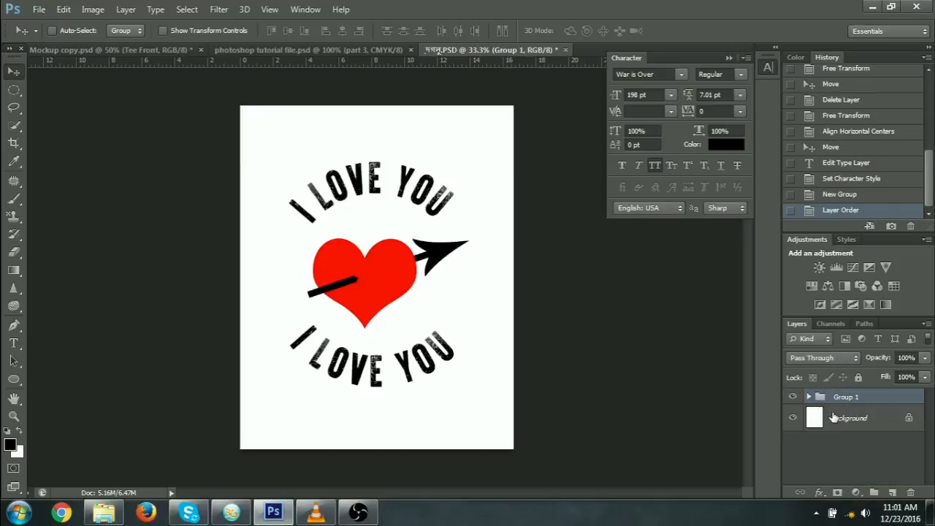
# Step: Move Group 1 down to centre it vertically on the page, and copy the group onto the T-shirt in Mockup copy.psd
pyautogui.moveTo(415, 281); pyautogui.dragTo(431, 328)
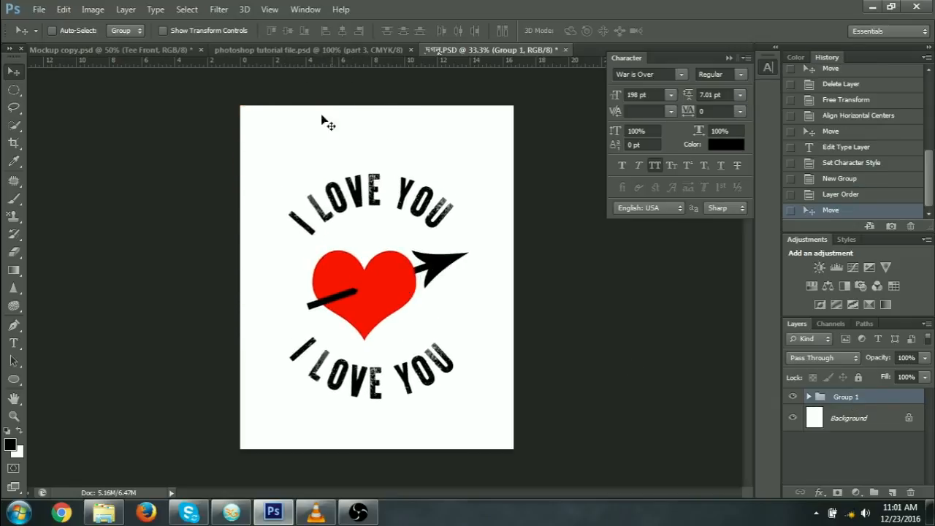
pyautogui.click(276, 49)
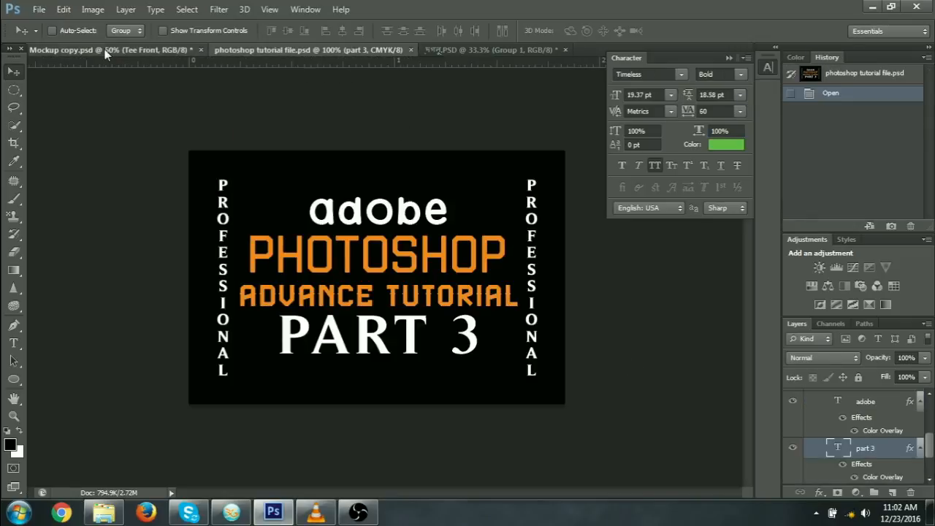
pyautogui.click(104, 48)
pyautogui.scroll(-4, 550, 340)
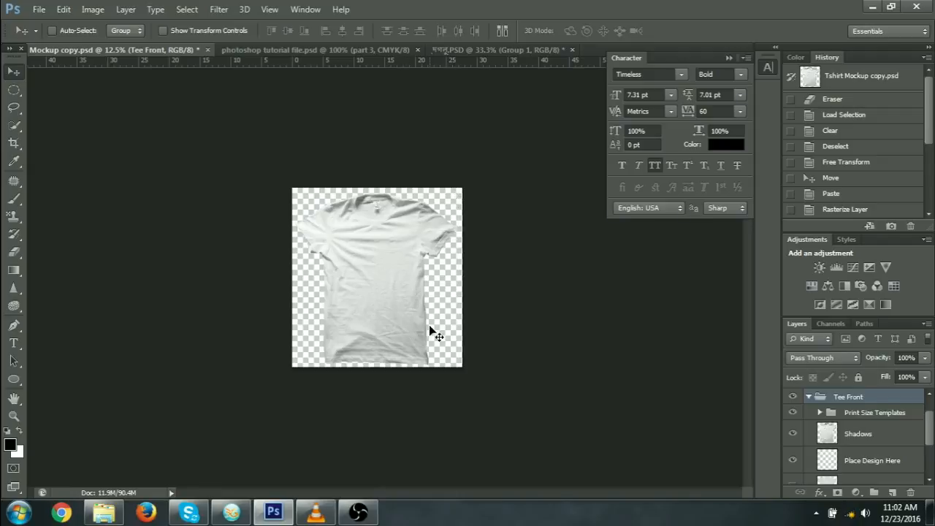
pyautogui.hotkey('ctrl', '+')
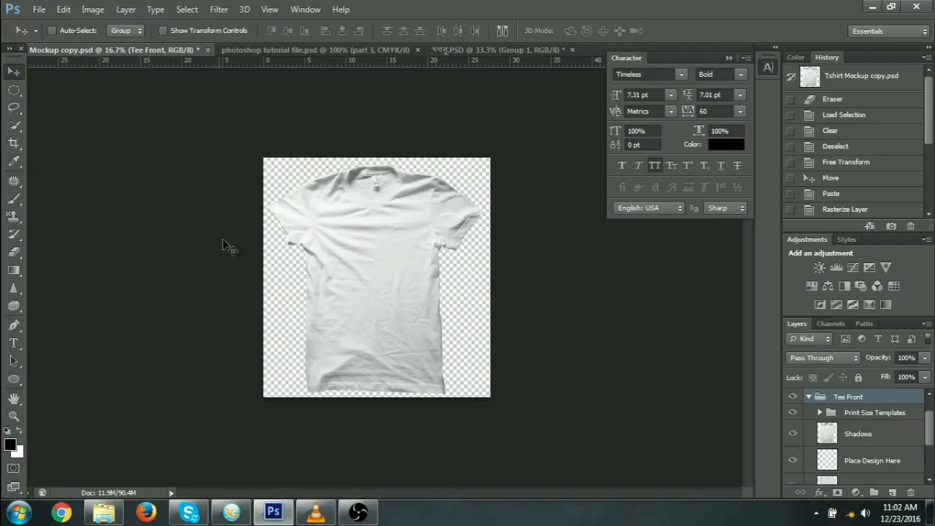
pyautogui.click(455, 49)
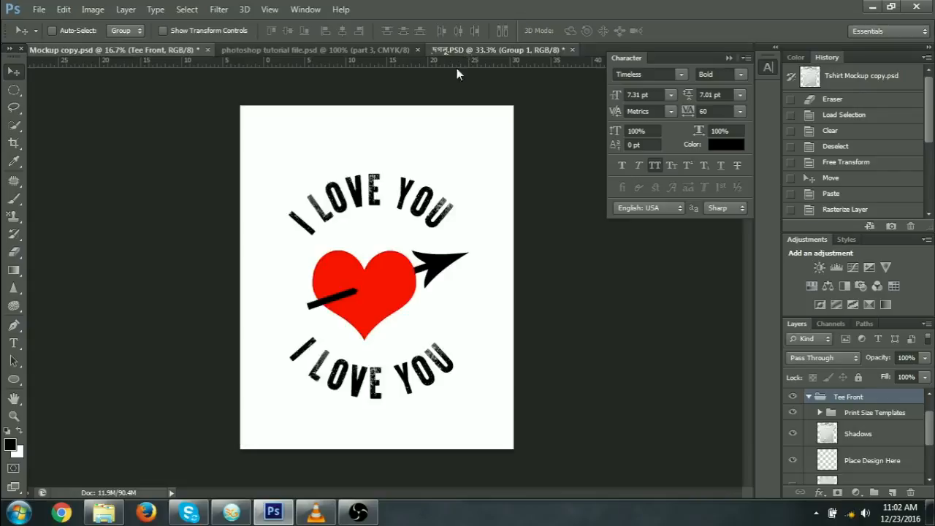
pyautogui.moveTo(377, 285)
pyautogui.mouseDown()
pyautogui.moveTo(333, 272)
pyautogui.moveTo(103, 37)
pyautogui.moveTo(84, 50)
pyautogui.moveTo(149, 130)
pyautogui.moveTo(386, 298)
pyautogui.mouseUp()
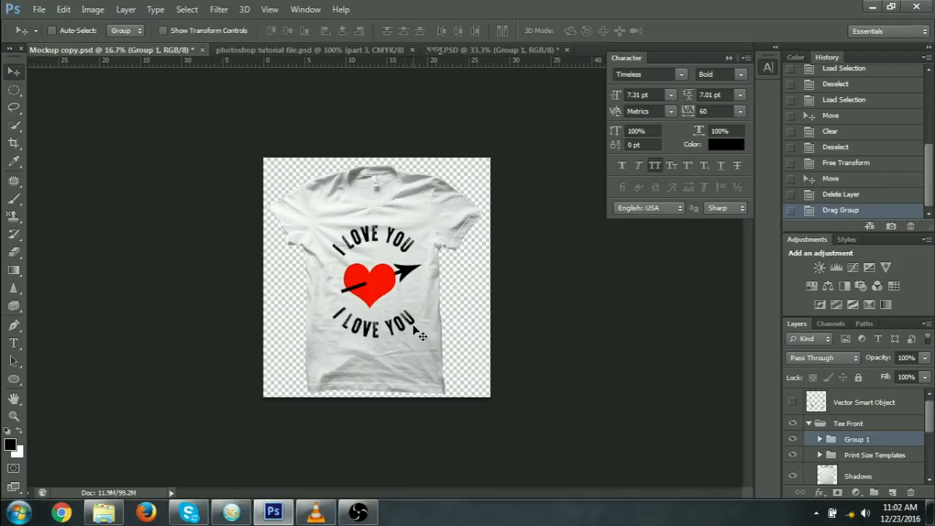
# Step: Scale the heart design on the T-shirt down proportionally to about 95% and move it slightly up and right on the chest
pyautogui.hotkey('ctrl', '+')
pyautogui.hotkey('ctrl', '+')
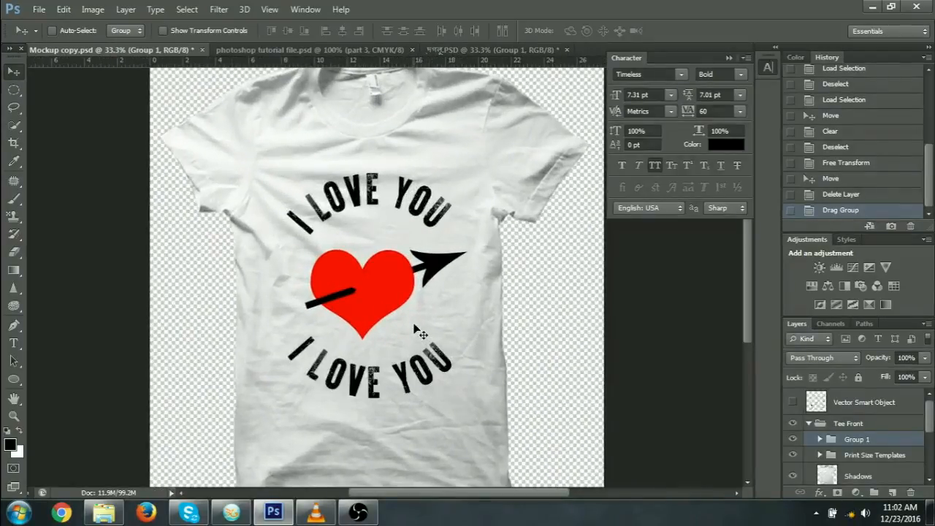
pyautogui.hotkey('ctrl', 't')
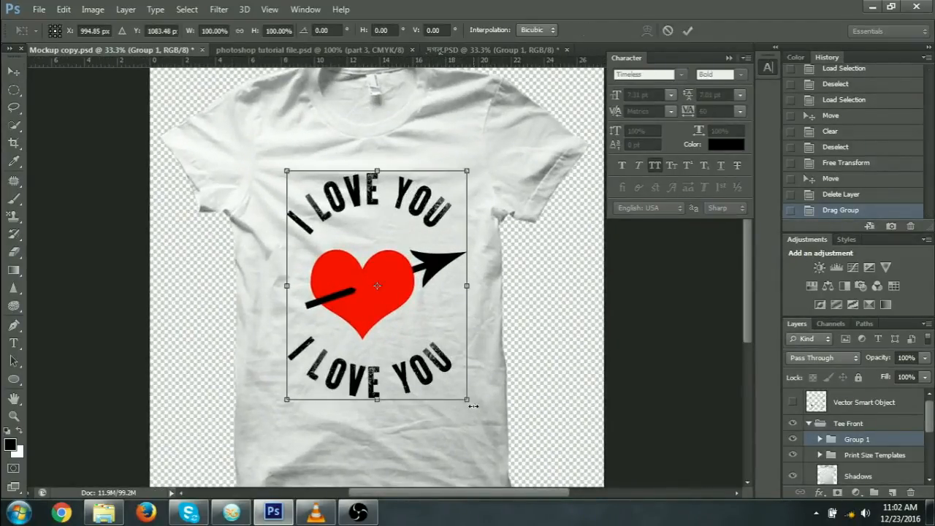
pyautogui.moveTo(470, 402); pyautogui.dragTo(462, 393)
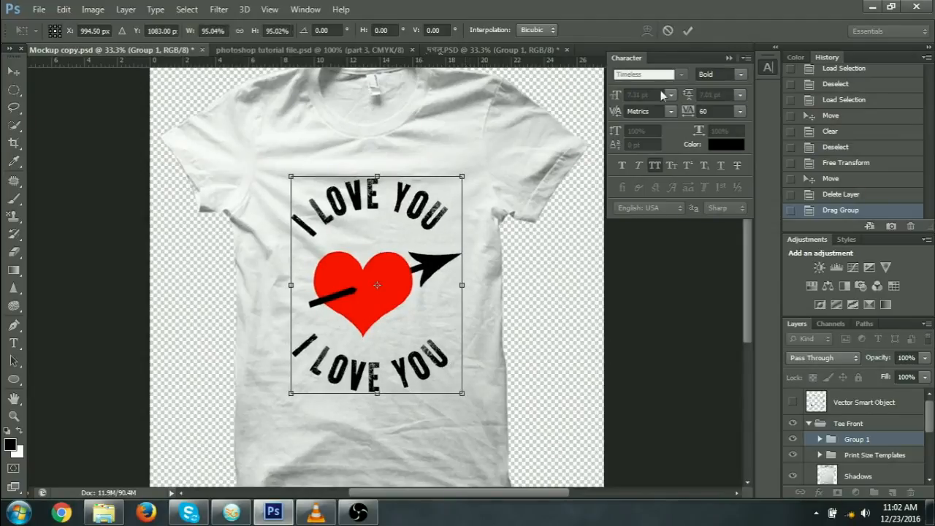
pyautogui.click(687, 31)
pyautogui.moveTo(373, 285); pyautogui.dragTo(452, 361)
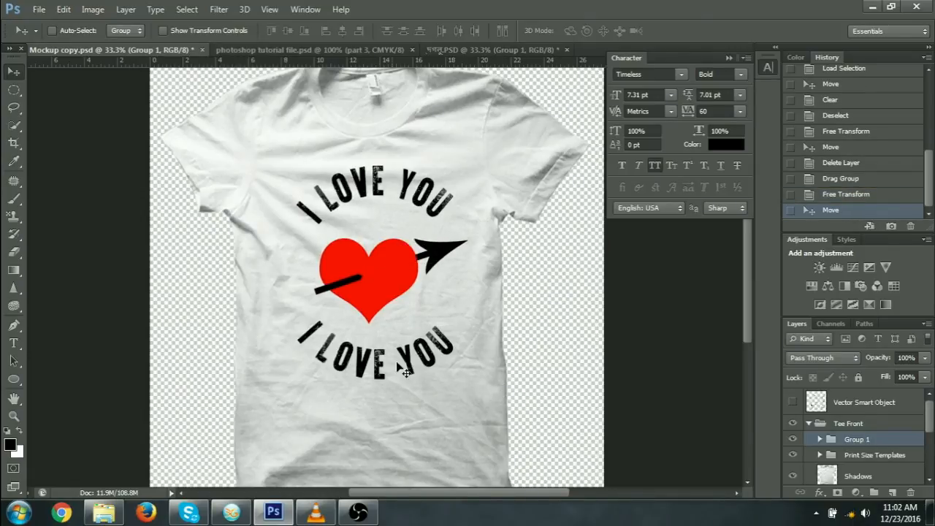
# Step: In the original heart document, draw a closed jagged feather-shaped Pen path at the tail end of the arrow shaft, with Shape 2 active
pyautogui.click(460, 47)
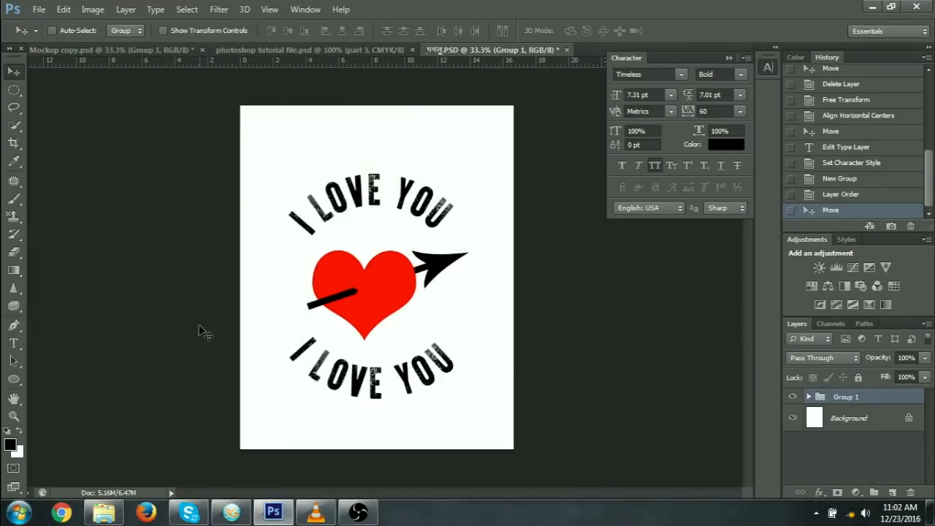
pyautogui.click(809, 397)
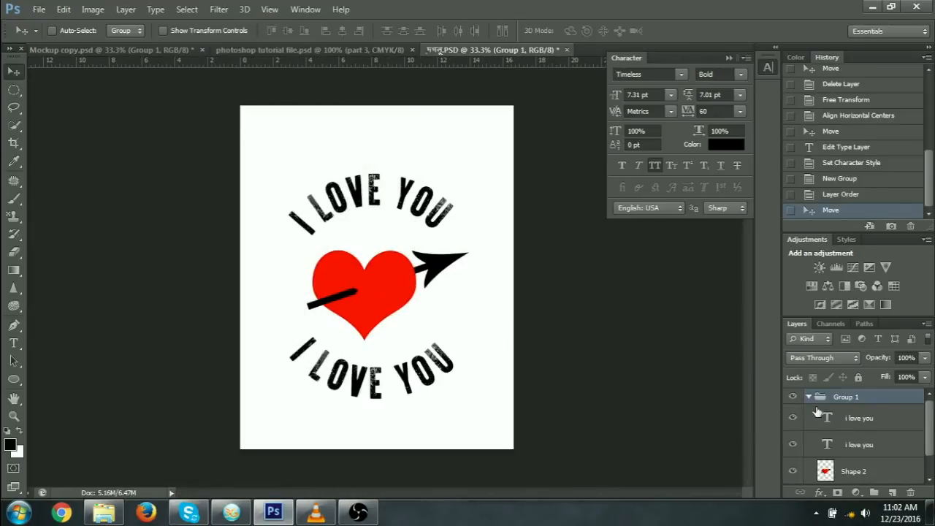
pyautogui.click(812, 473)
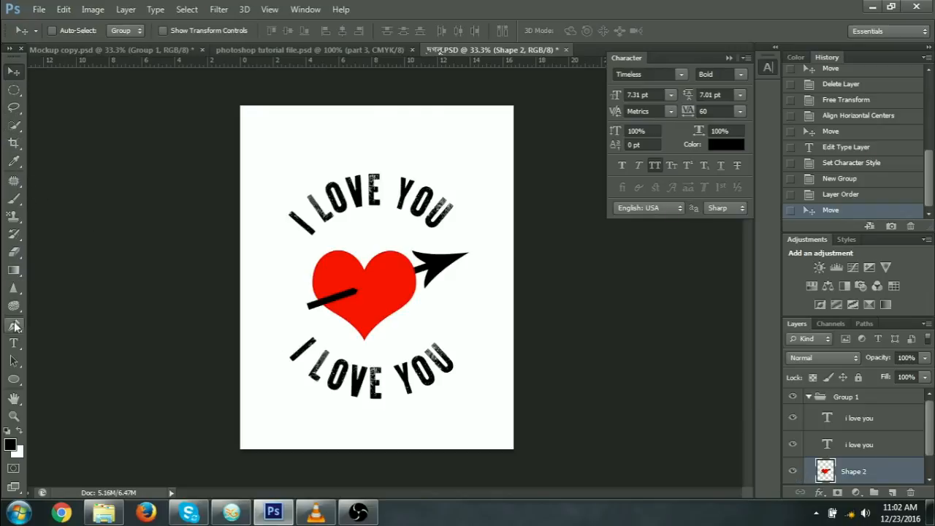
pyautogui.click(13, 326)
pyautogui.hotkey('ctrl', '1')
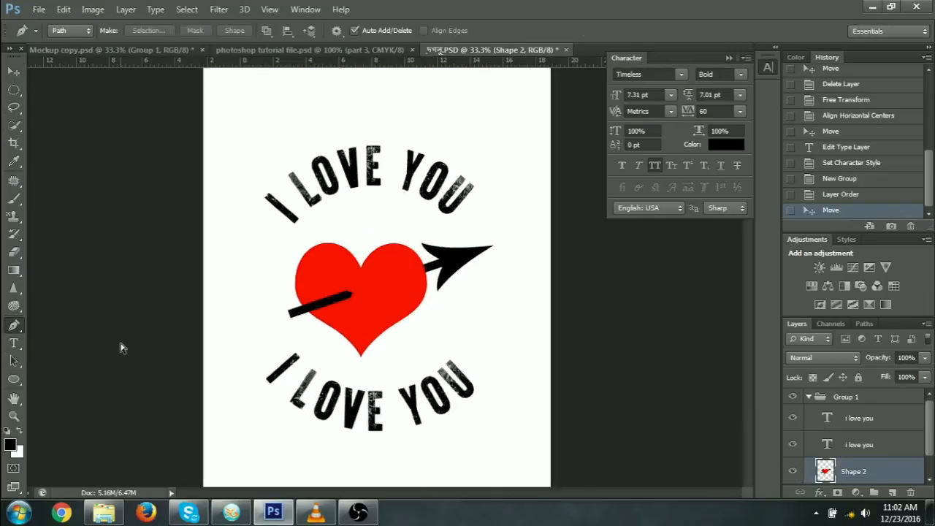
pyautogui.moveTo(281, 396); pyautogui.dragTo(432, 336)
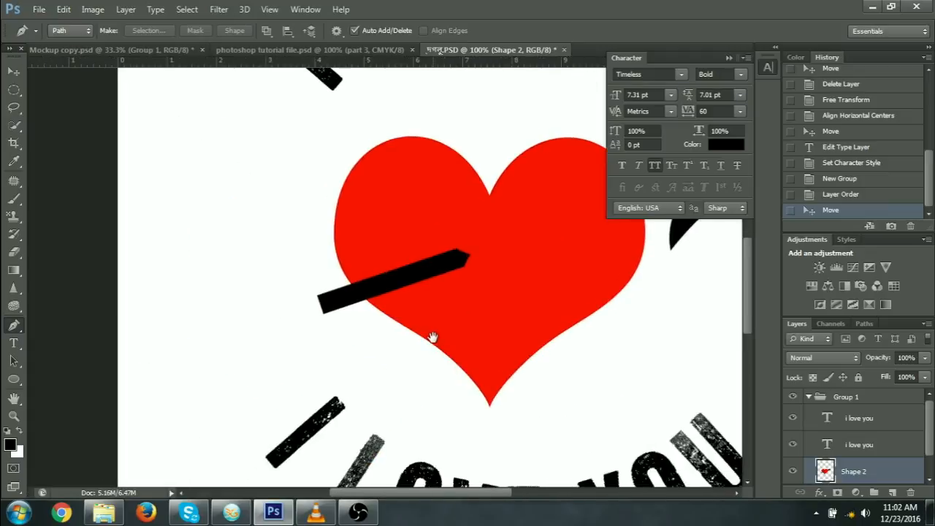
pyautogui.click(287, 287)
pyautogui.click(322, 299)
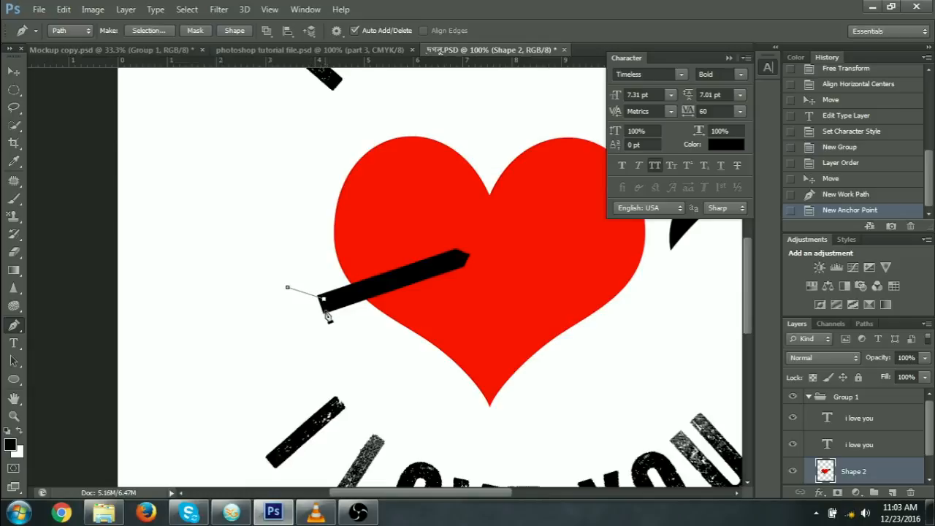
pyautogui.click(325, 308)
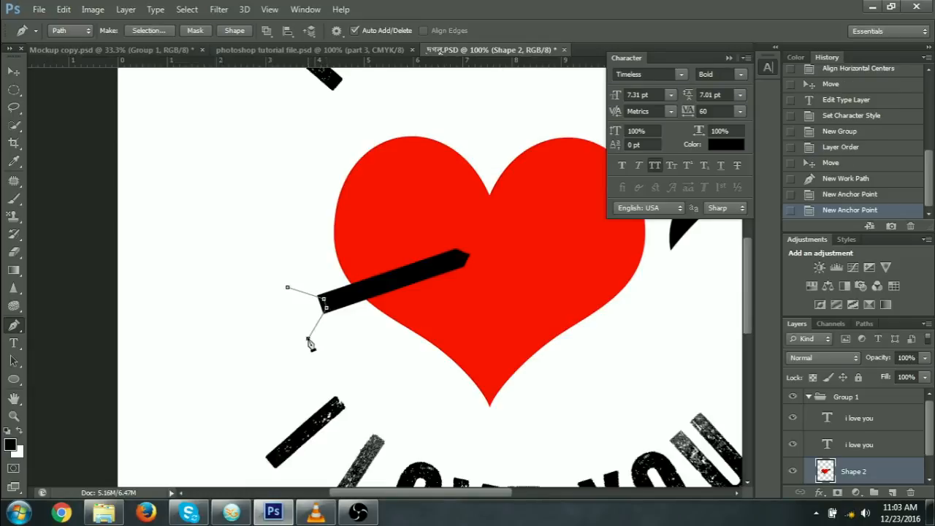
pyautogui.click(309, 339)
pyautogui.click(309, 309)
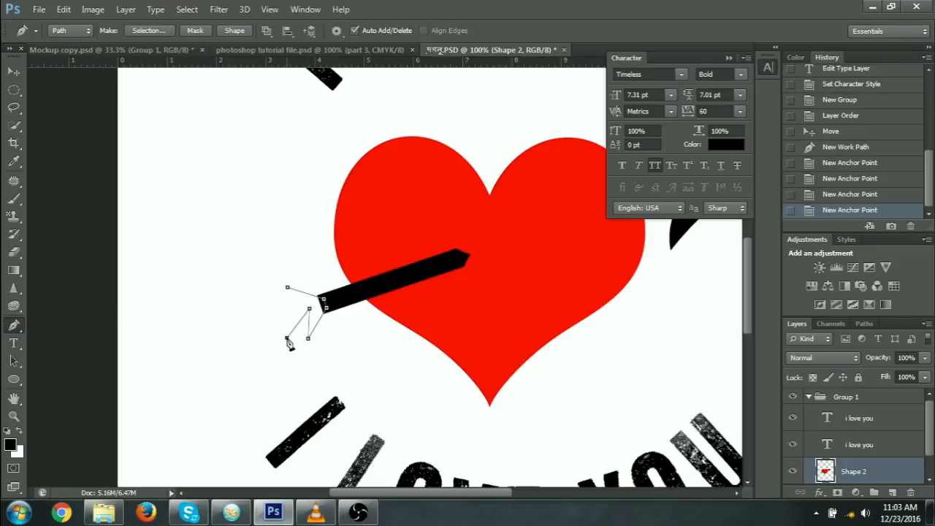
pyautogui.click(287, 339)
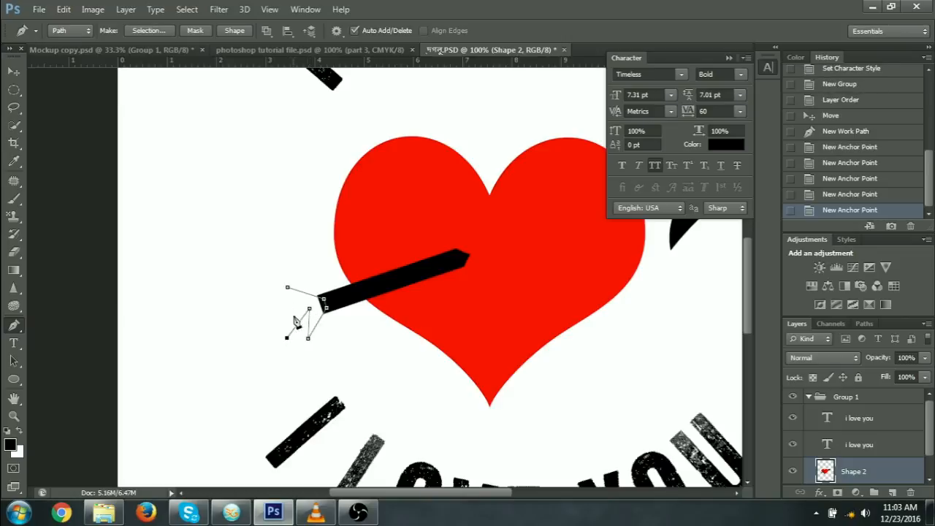
pyautogui.click(293, 314)
pyautogui.click(267, 321)
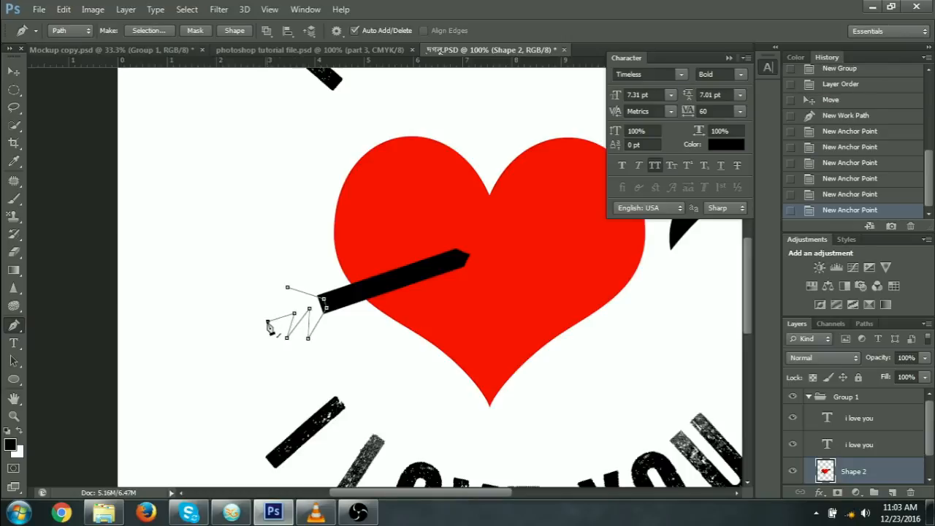
pyautogui.click(289, 308)
pyautogui.click(261, 299)
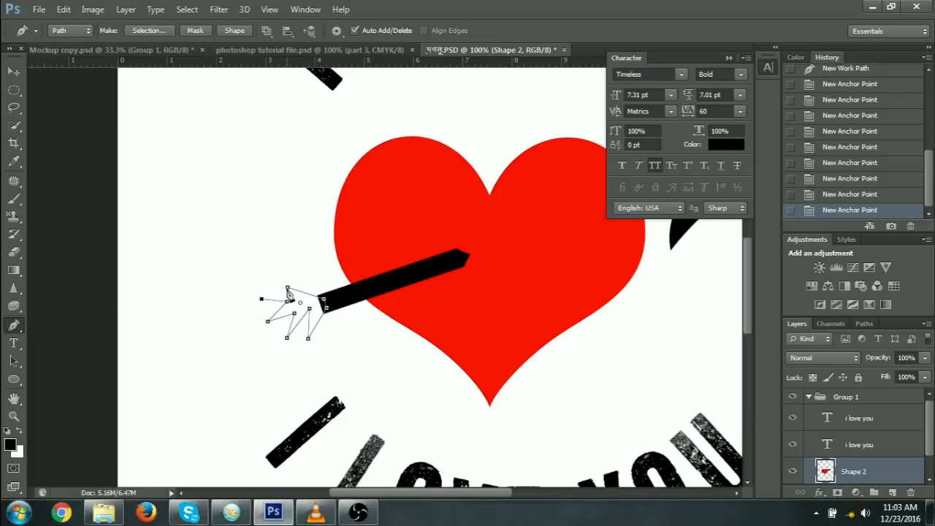
pyautogui.click(289, 293)
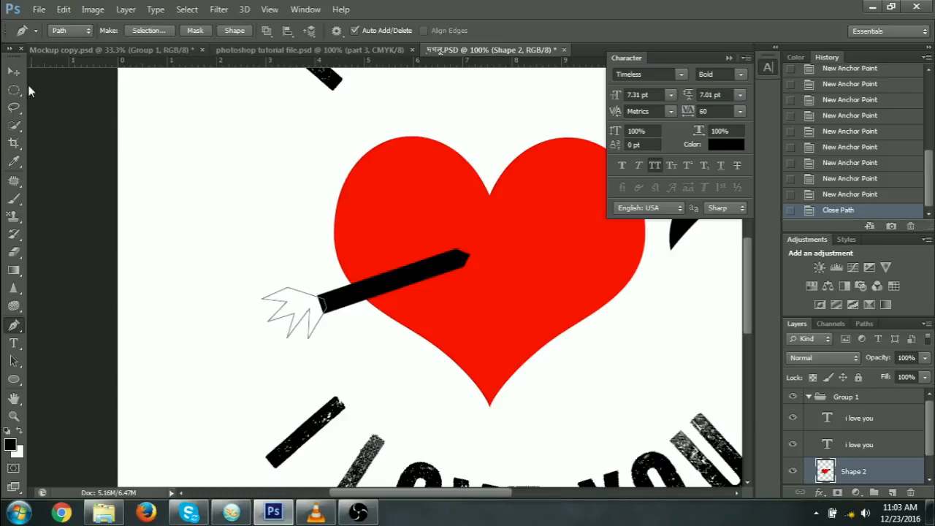
# Step: Convert the feather path to a selection, fill it black on a new layer, and shift it right against the arrow shaft, leaving nothing selected
pyautogui.click(12, 71)
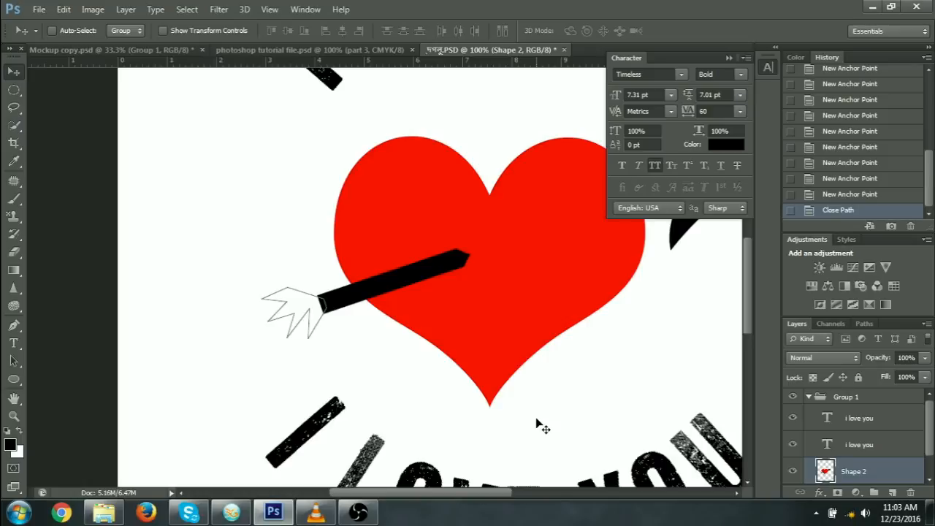
pyautogui.hotkey('ctrl', 'Return')
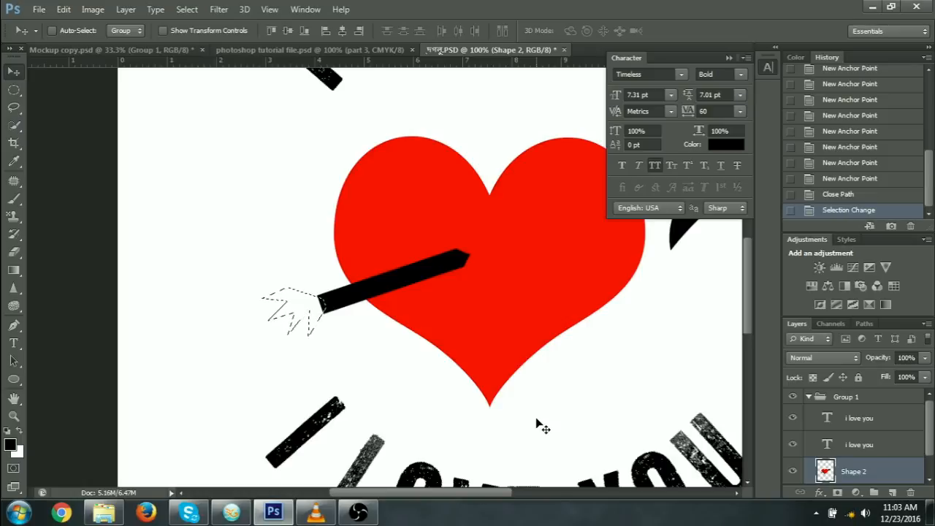
pyautogui.click(892, 493)
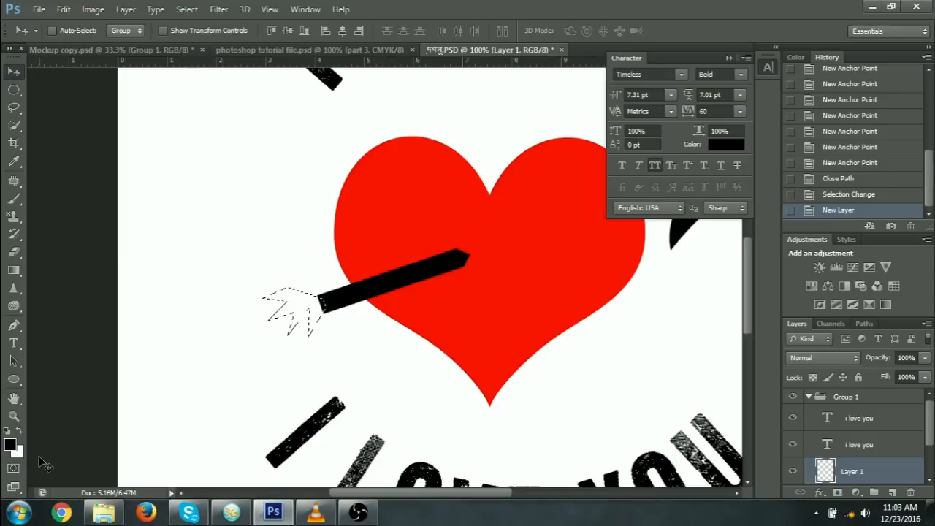
pyautogui.hotkey('alt', 'BackSpace')
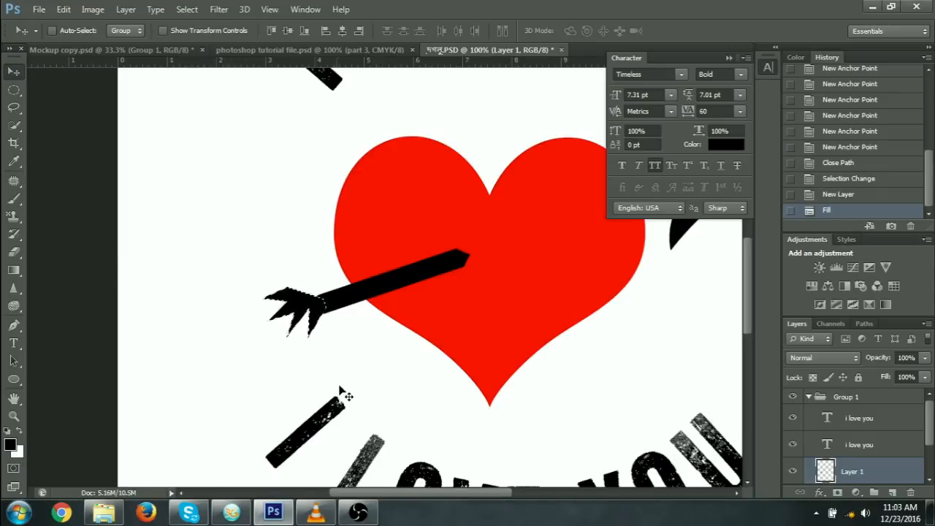
pyautogui.moveTo(310, 311); pyautogui.dragTo(320, 309)
pyautogui.hotkey('ctrl', 'd')
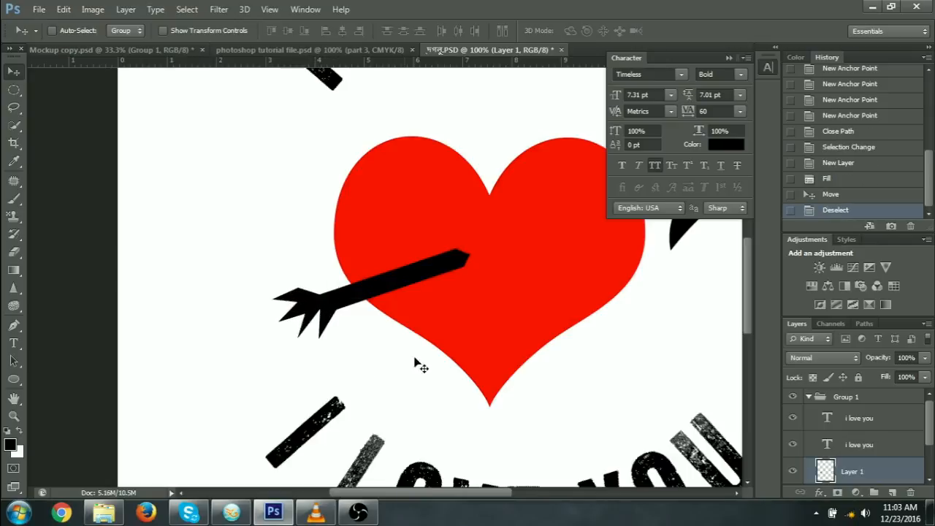
# Step: Collapse Group 1 and copy the updated group with the arrow tail onto the T-shirt in Mockup copy.psd
pyautogui.moveTo(414, 366); pyautogui.dragTo(236, 387)
pyautogui.hotkey('ctrl', '-')
pyautogui.hotkey('ctrl', '-')
pyautogui.hotkey('ctrl', '-')
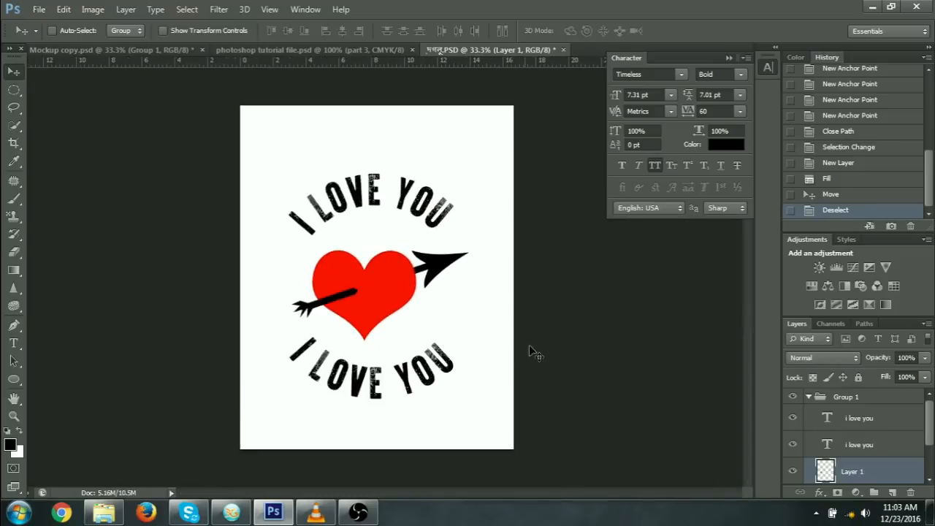
pyautogui.click(809, 396)
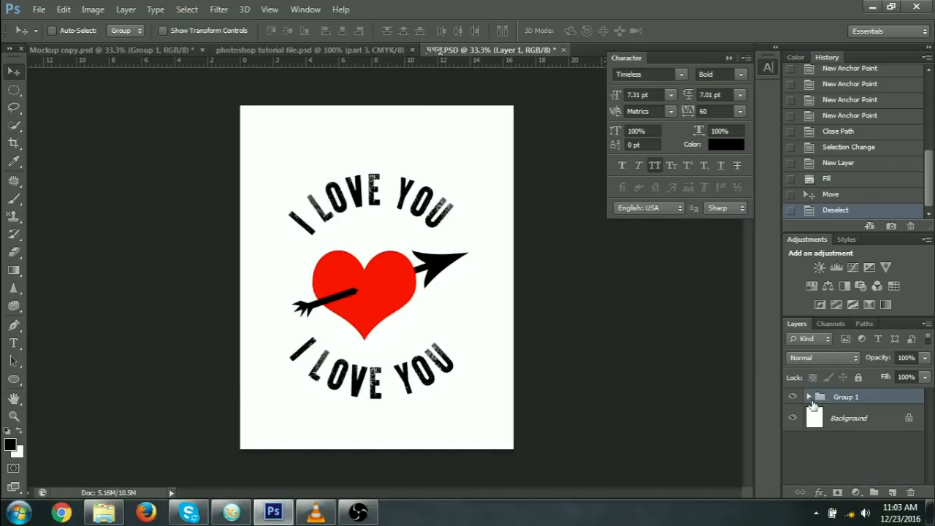
pyautogui.moveTo(381, 287); pyautogui.dragTo(415, 307)
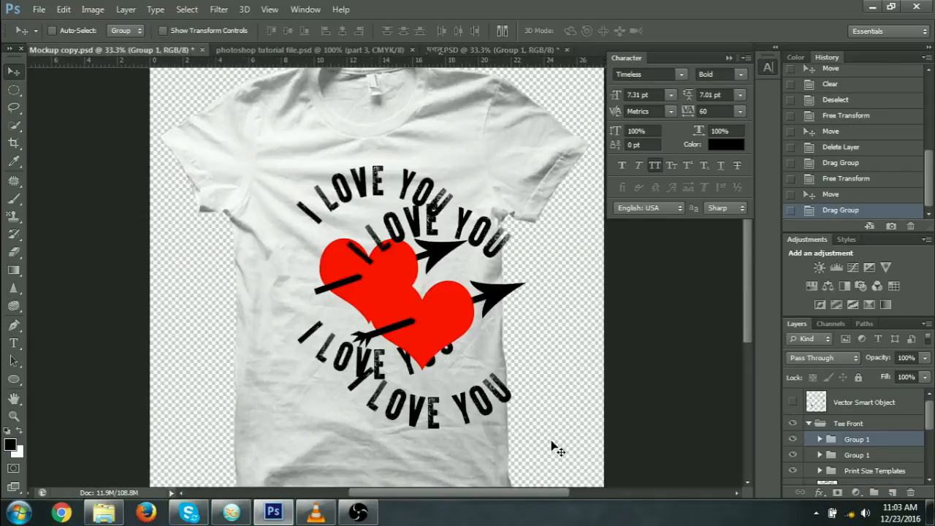
# Step: Hide the earlier Group 1 copy in the mockup and centre the updated heart design on the T-shirt's chest
pyautogui.click(793, 454)
pyautogui.moveTo(431, 316); pyautogui.dragTo(380, 285)
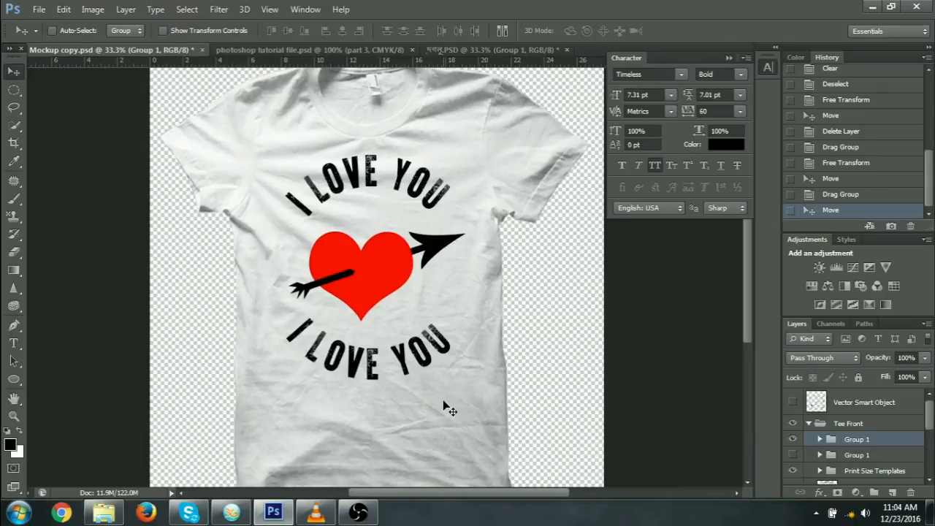
pyautogui.moveTo(389, 288); pyautogui.dragTo(394, 292)
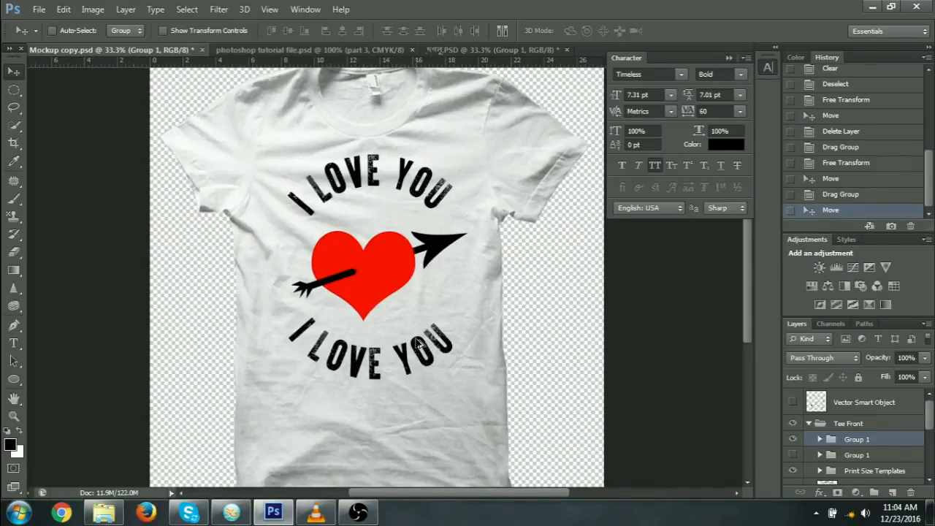
# Step: Examine the file formats available for saving a copy of the T-shirt mockup, and dismiss the save dialog without saving
pyautogui.hotkey('ctrl', 'shift', 's')
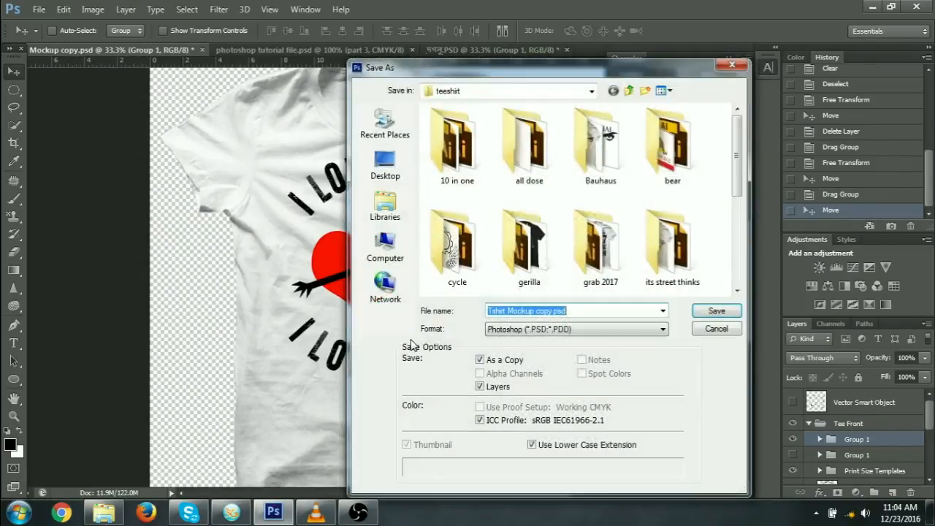
pyautogui.click(574, 331)
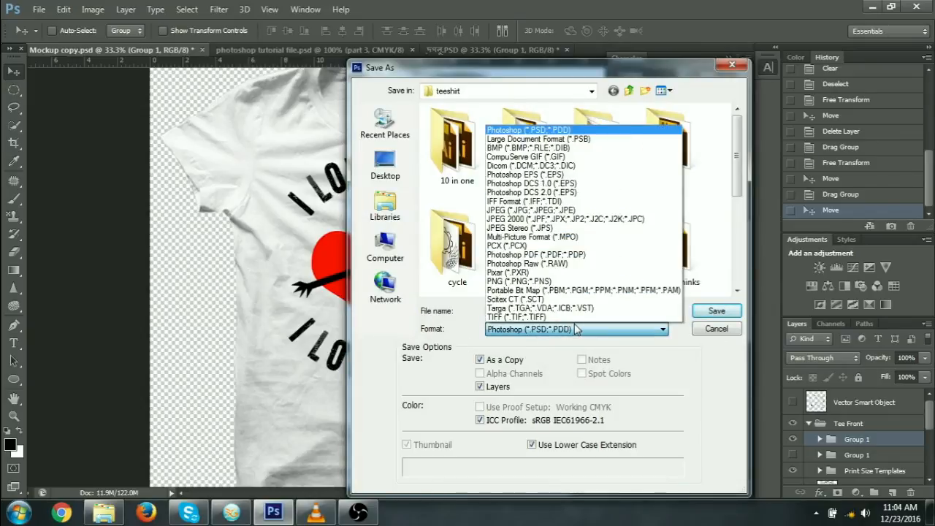
pyautogui.click(734, 68)
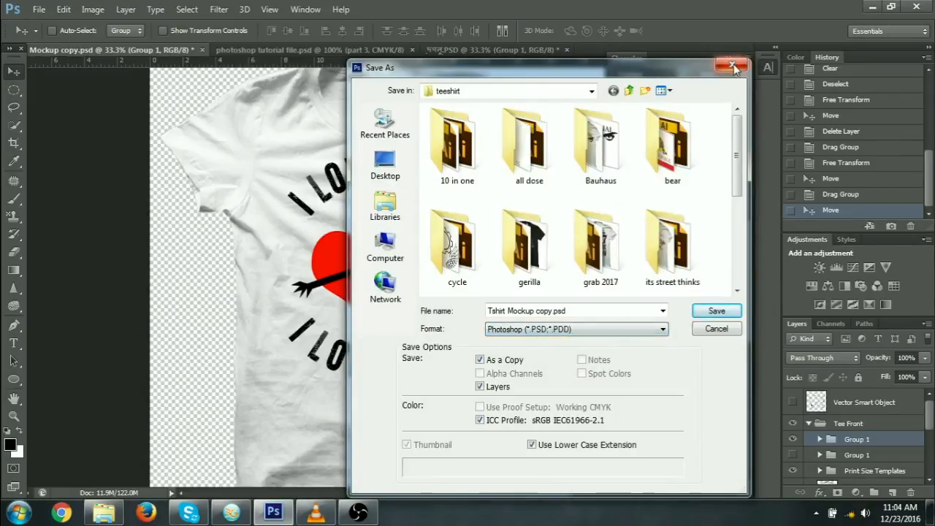
# Step: Start saving the T-shirt mockup as a separate copy, with JPEG as the file format
pyautogui.click(717, 330)
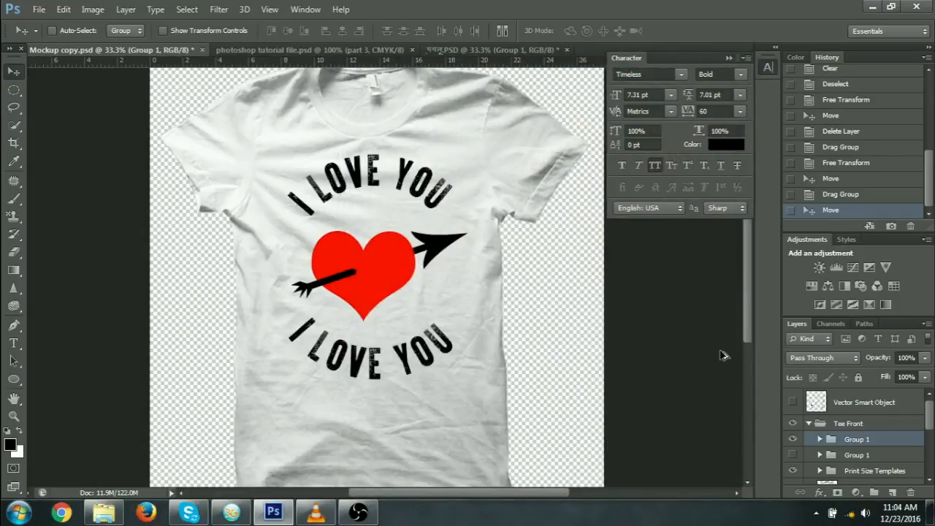
pyautogui.hotkey('ctrl', 'shift', 's')
pyautogui.click(544, 330)
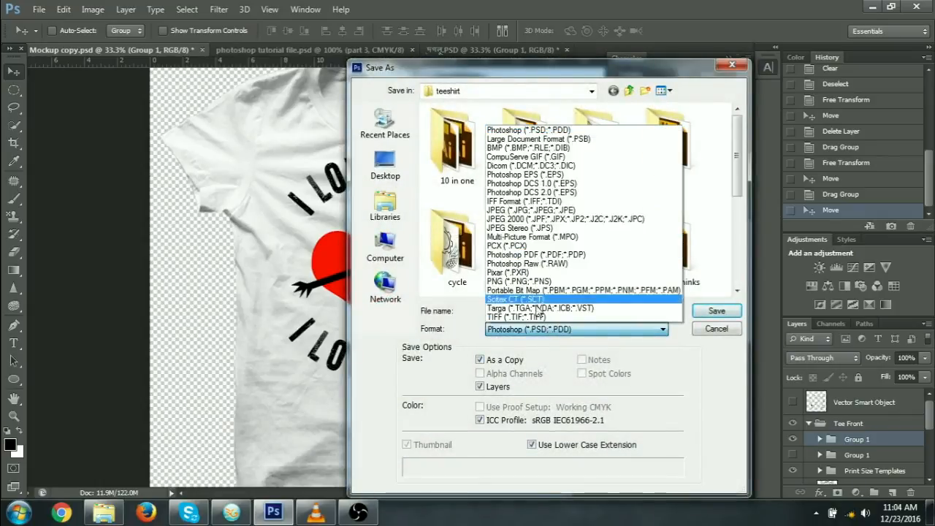
pyautogui.click(512, 211)
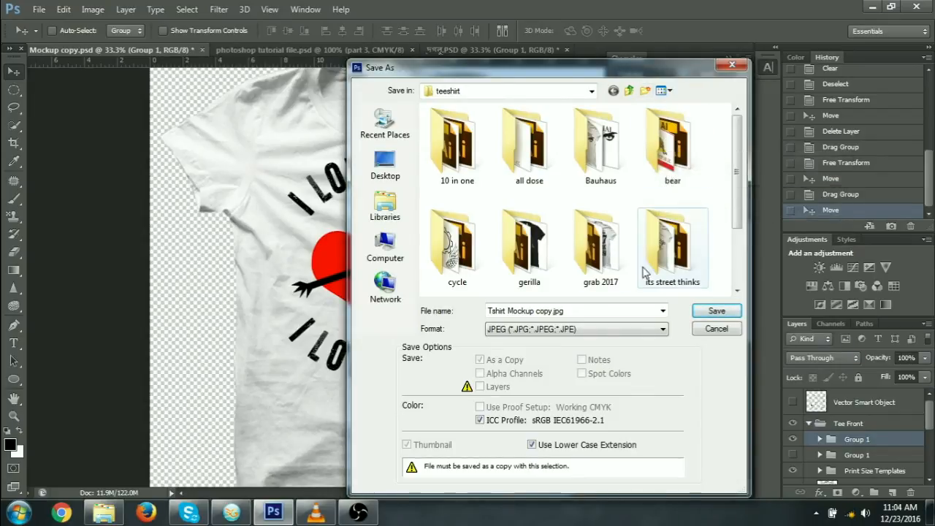
# Step: Create a folder named "new t shirt" inside teeshirt and save the JPEG copy there as "t shirt"
pyautogui.click(645, 91)
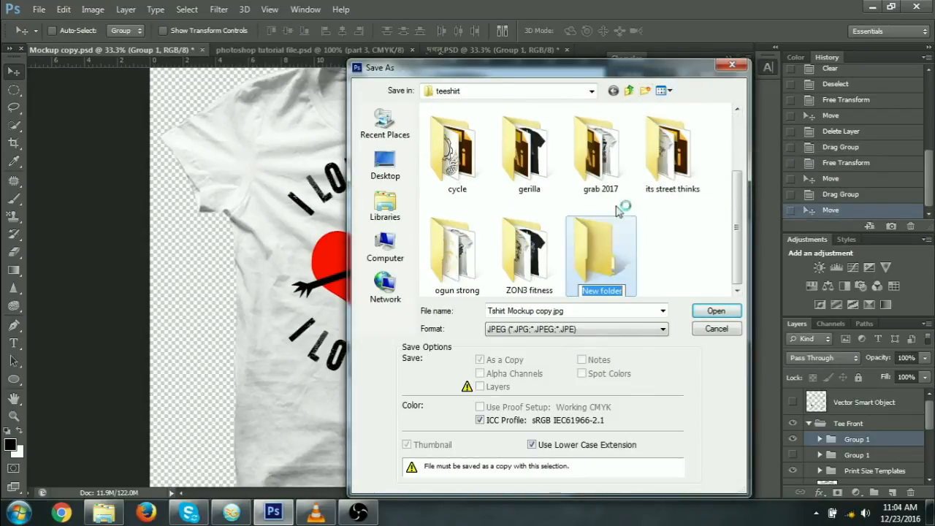
pyautogui.write('new t shirt')
pyautogui.press('Return')
pyautogui.doubleClick(592, 263)
pyautogui.click(584, 312)
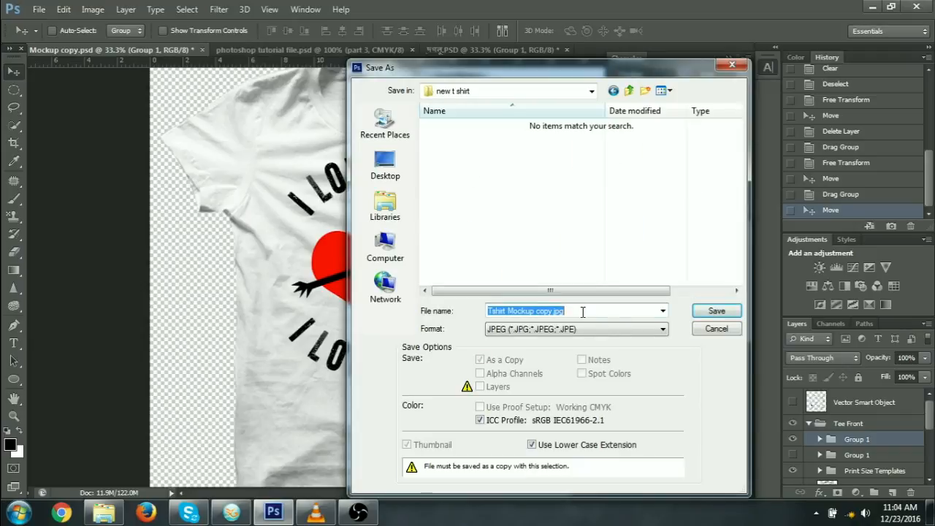
pyautogui.write('t shirt')
pyautogui.press('Return')
pyautogui.press('Return')
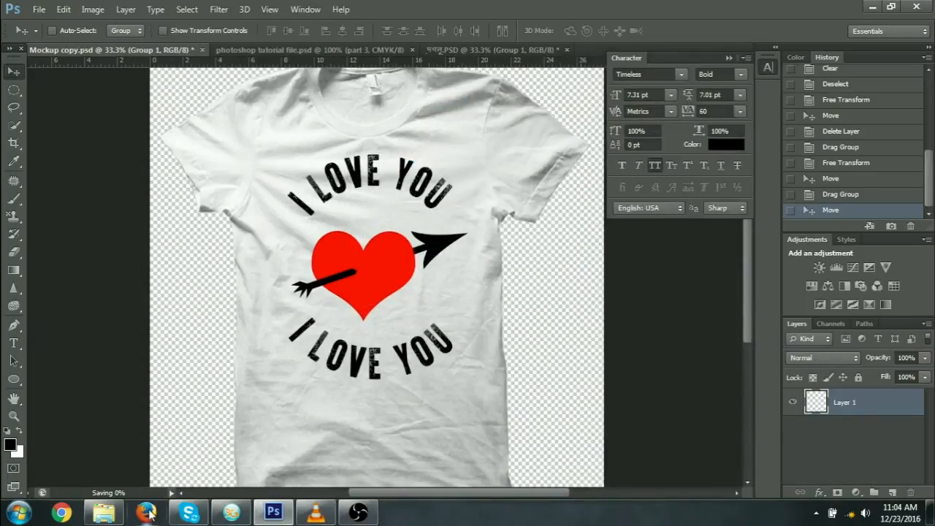
# Step: Switch to Windows Explorer and locate t shirt.jpg on DESIGN (D:) in 16, 12 16, teeshirt, new t shirt
pyautogui.click(104, 513)
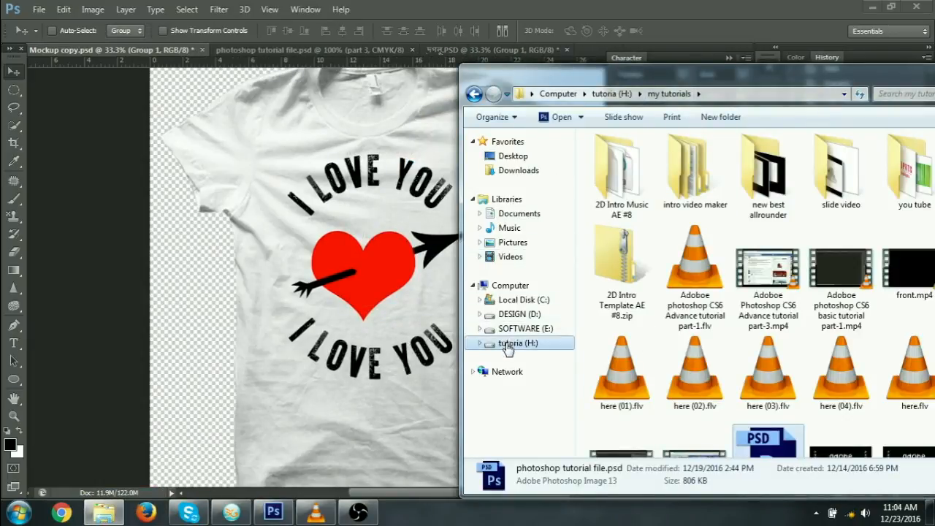
pyautogui.click(518, 314)
pyautogui.doubleClick(621, 175)
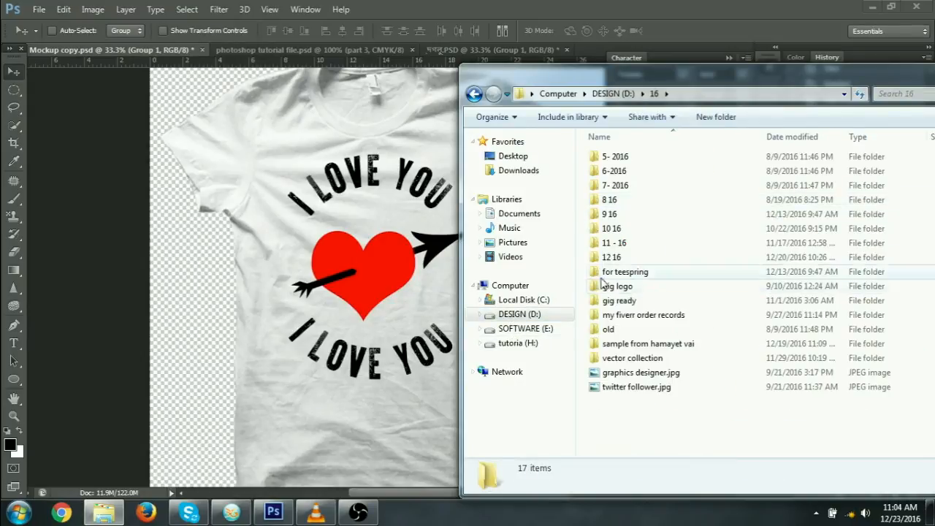
pyautogui.doubleClick(611, 257)
pyautogui.doubleClick(622, 200)
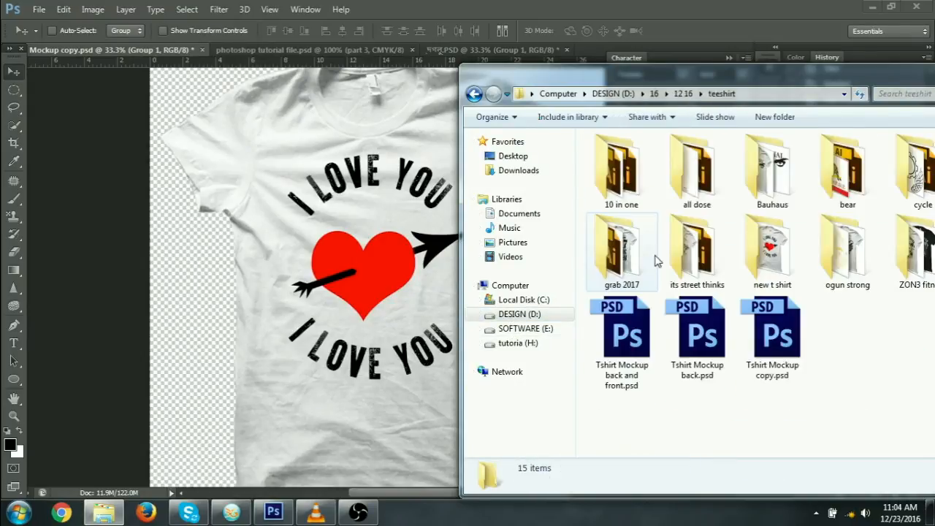
pyautogui.doubleClick(772, 252)
pyautogui.click(624, 179)
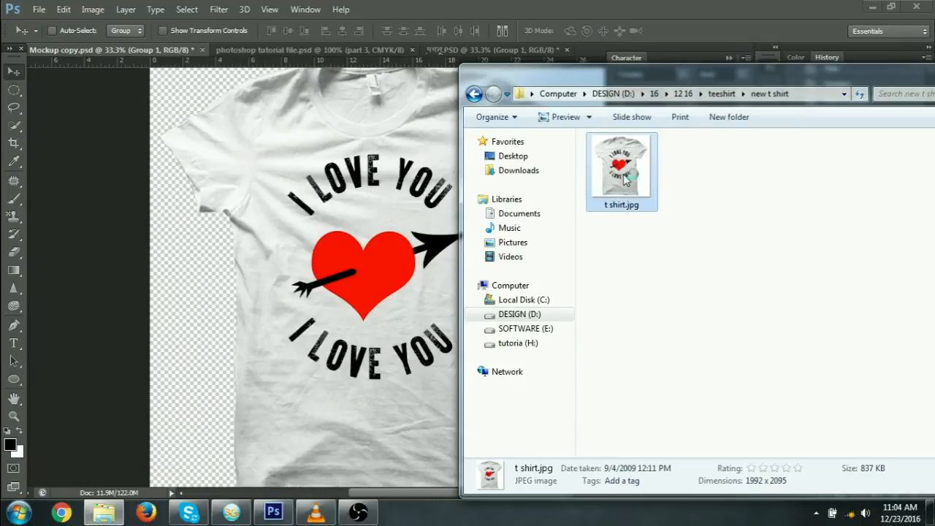
# Step: Open t shirt.jpg in Windows Photo Viewer and examine the exported shirt design up close and as a whole
pyautogui.doubleClick(625, 179)
pyautogui.scroll(4, 567, 366)
pyautogui.scroll(1, 563, 359)
pyautogui.scroll(-4, 569, 360)
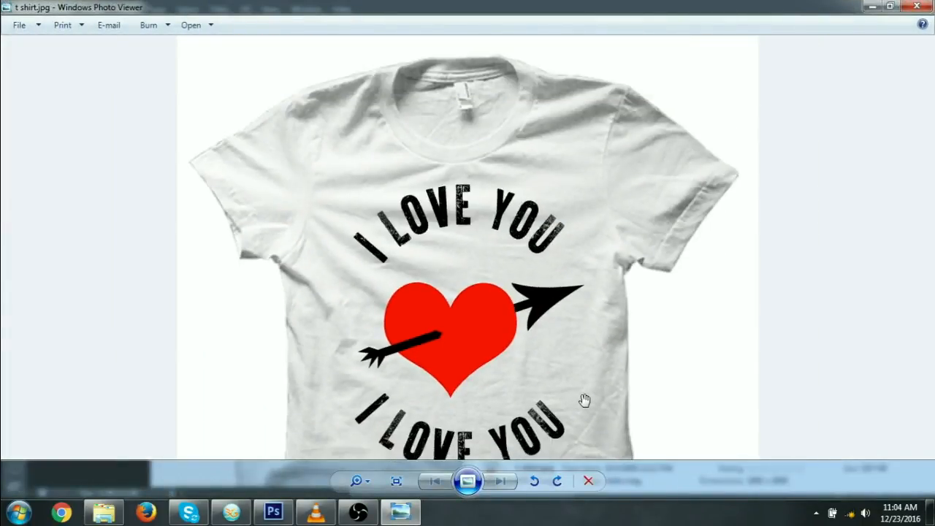
pyautogui.scroll(-2, 585, 400)
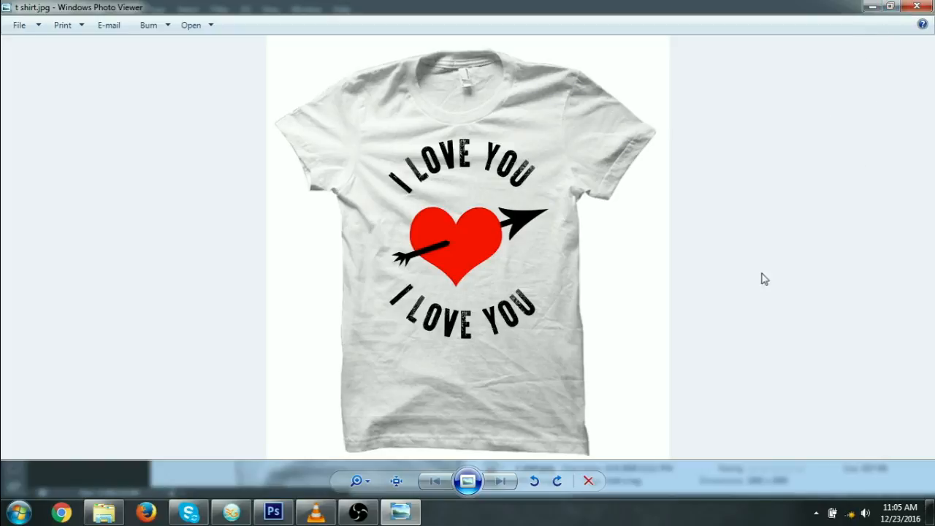
pyautogui.moveTo(365, 515)
pyautogui.click(358, 511)
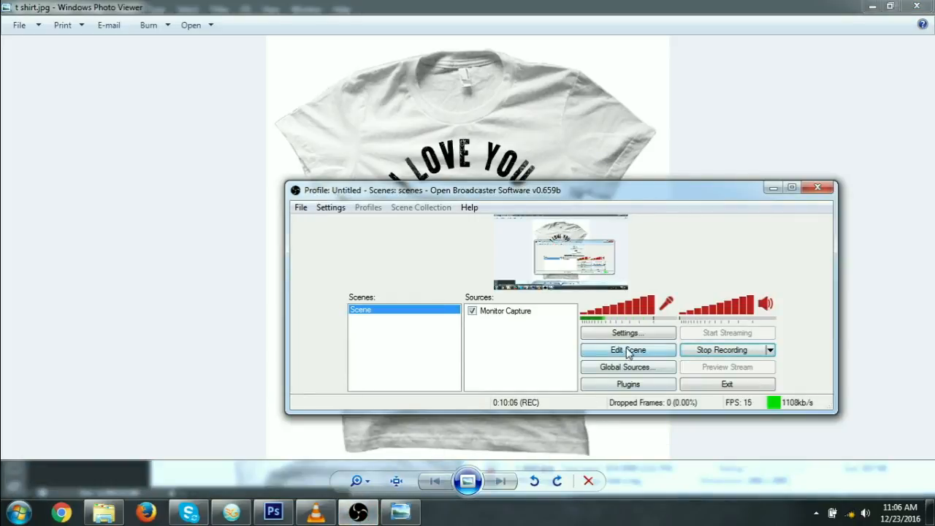